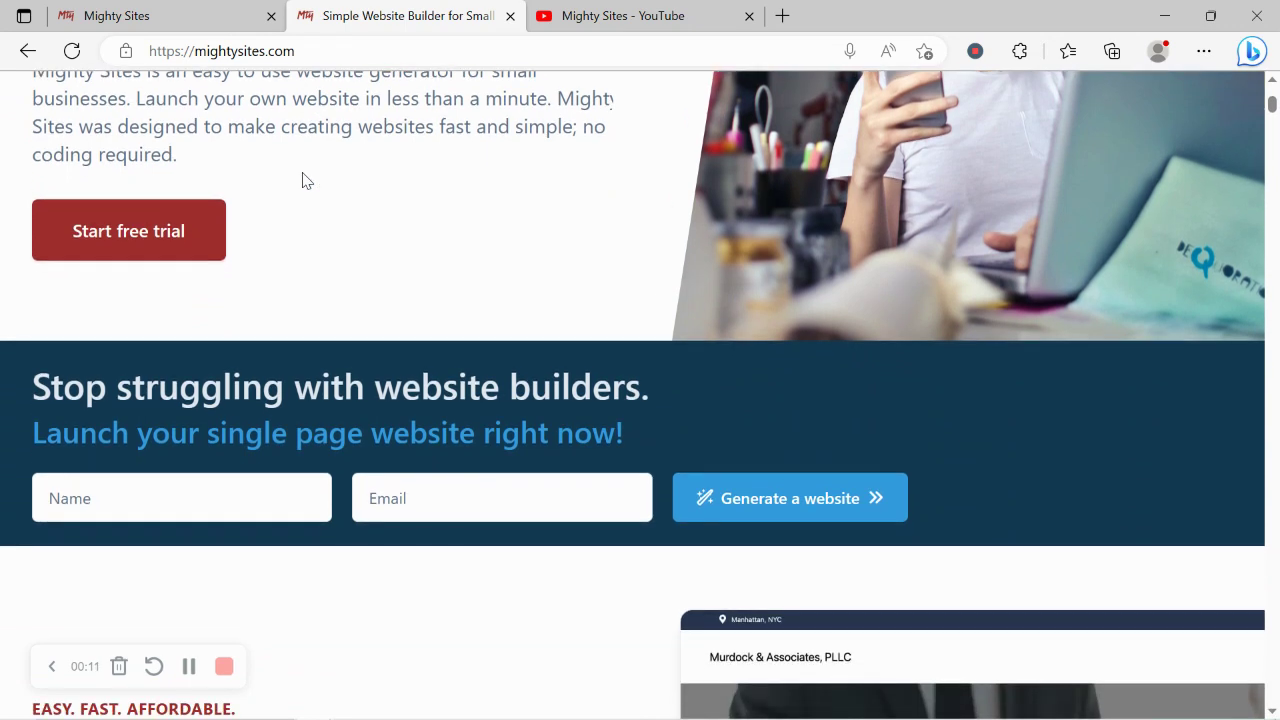
- Scroll down the mightysites.com homepage and highlight the one-page website heading
{"action": "scroll", "coordinate": [305, 180], "scroll_direction": "down", "scroll_amount": 2}
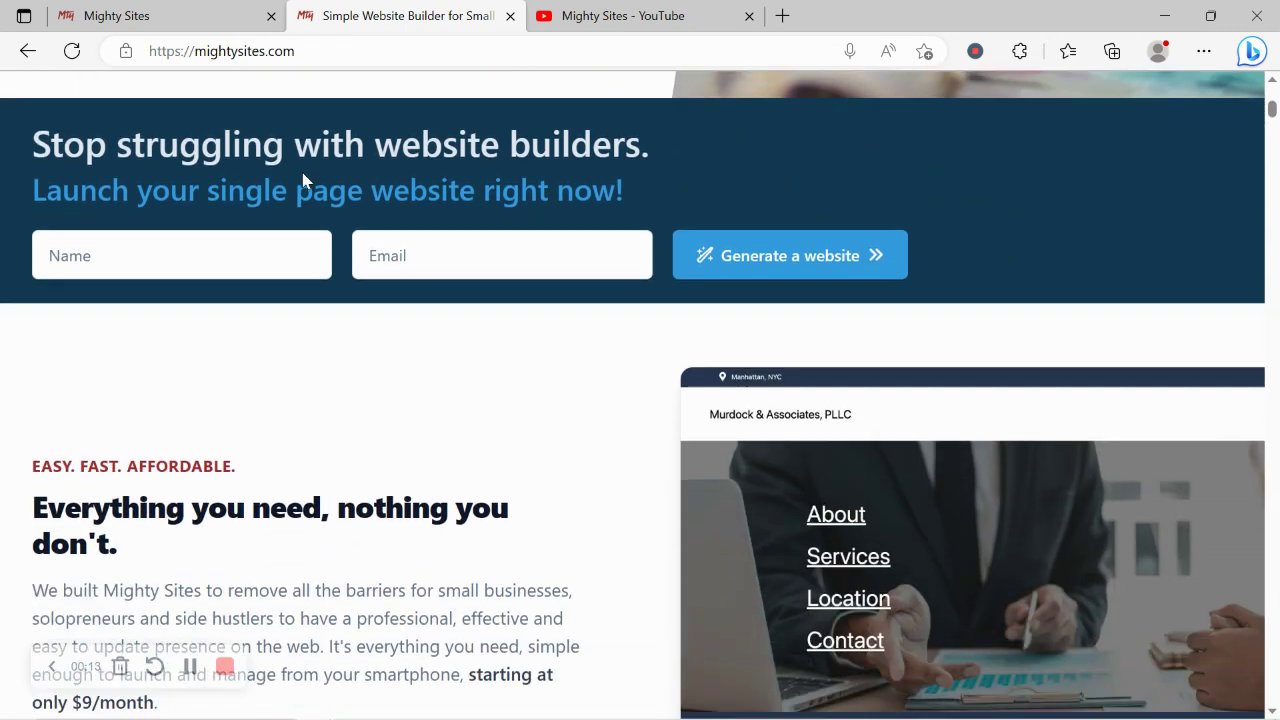
{"action": "scroll", "coordinate": [305, 180], "scroll_direction": "down", "scroll_amount": 2}
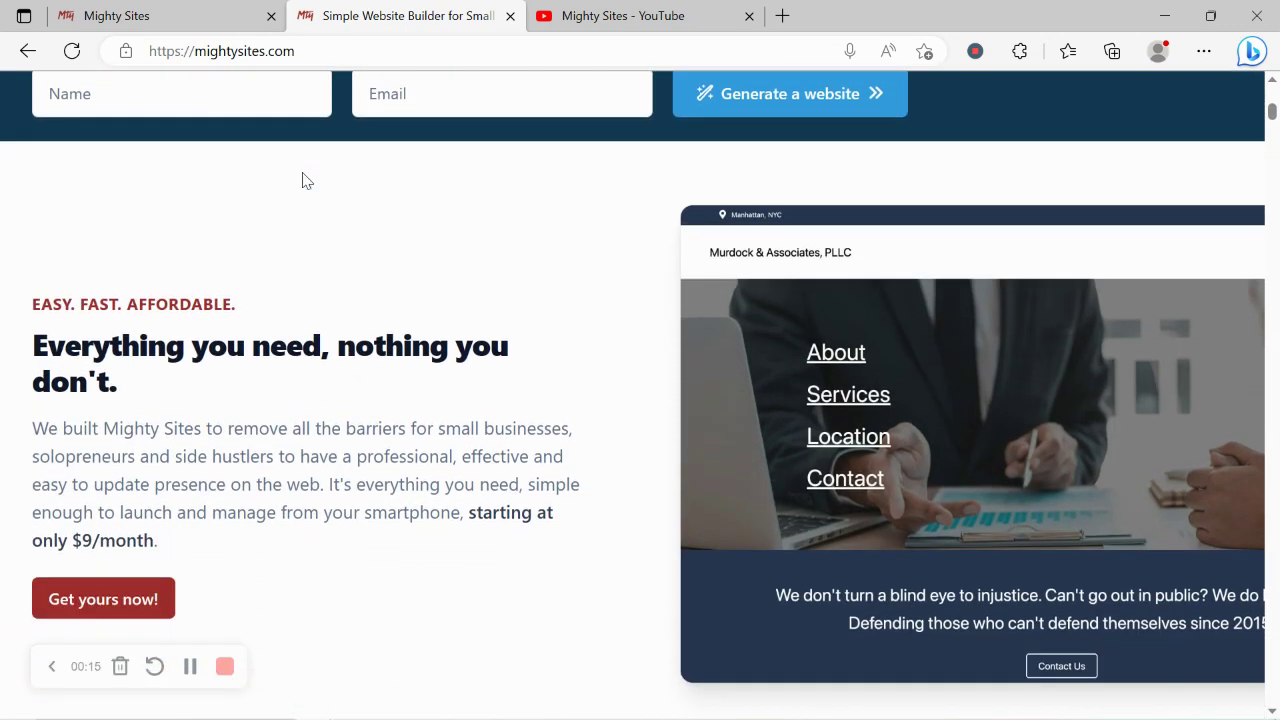
{"action": "scroll", "coordinate": [305, 180], "scroll_direction": "down", "scroll_amount": 5}
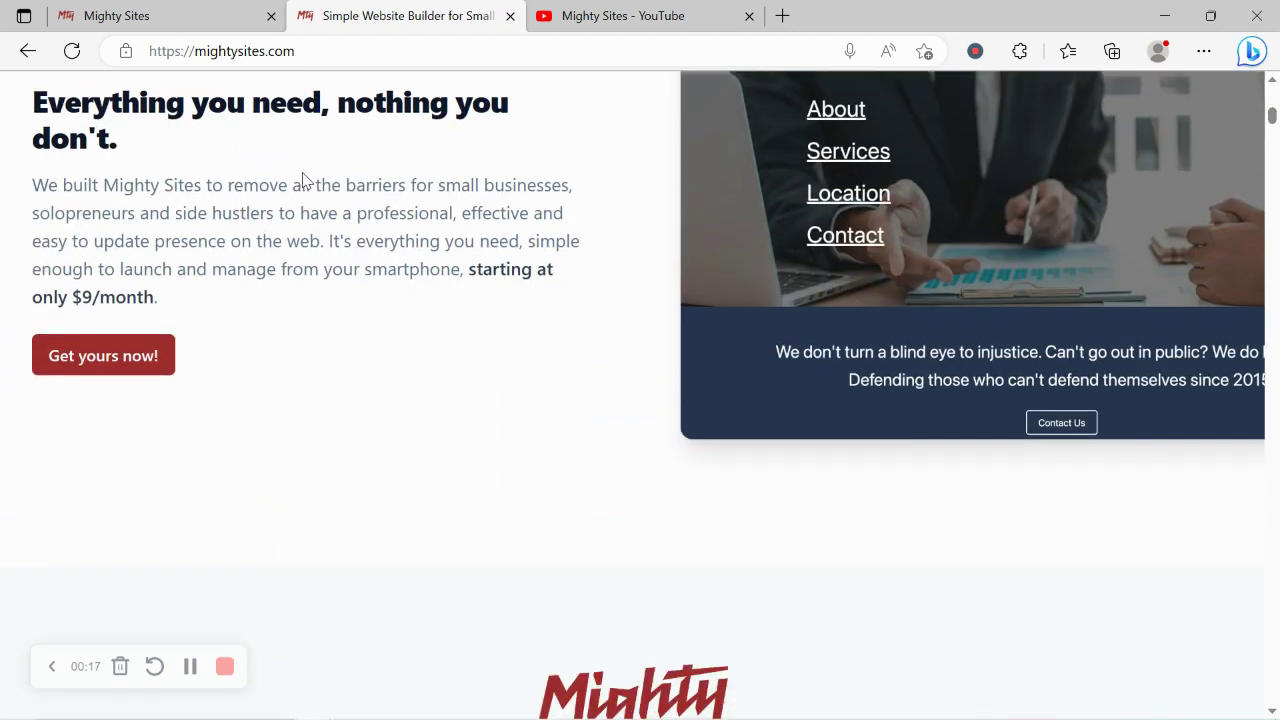
{"action": "scroll", "coordinate": [305, 180], "scroll_direction": "down", "scroll_amount": 4}
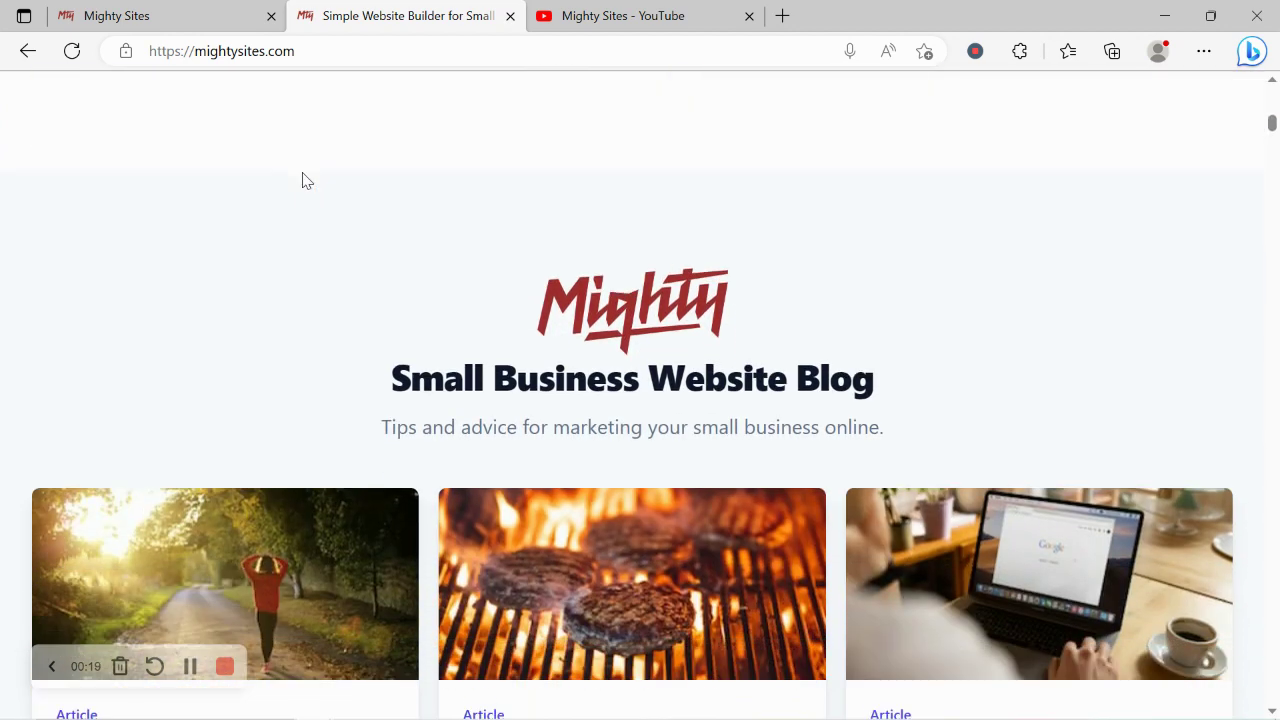
{"action": "scroll", "coordinate": [305, 180], "scroll_direction": "down", "scroll_amount": 4}
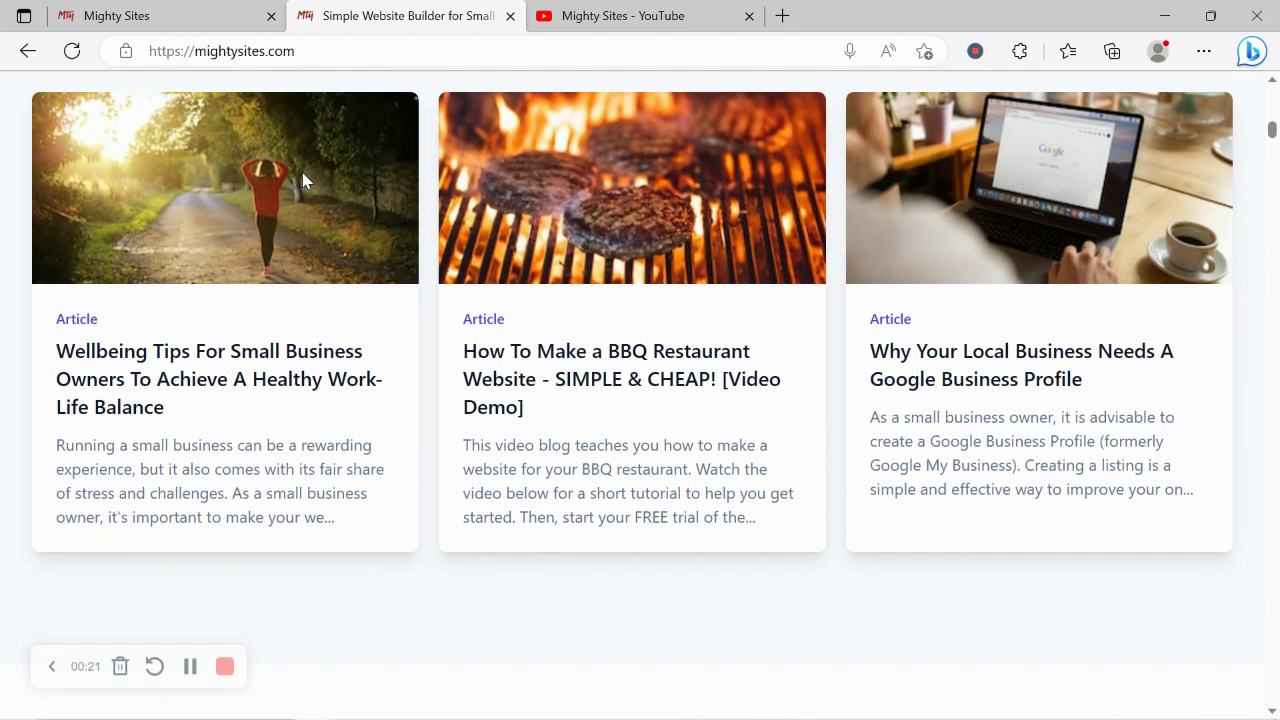
{"action": "scroll", "coordinate": [305, 180], "scroll_direction": "down", "scroll_amount": 4}
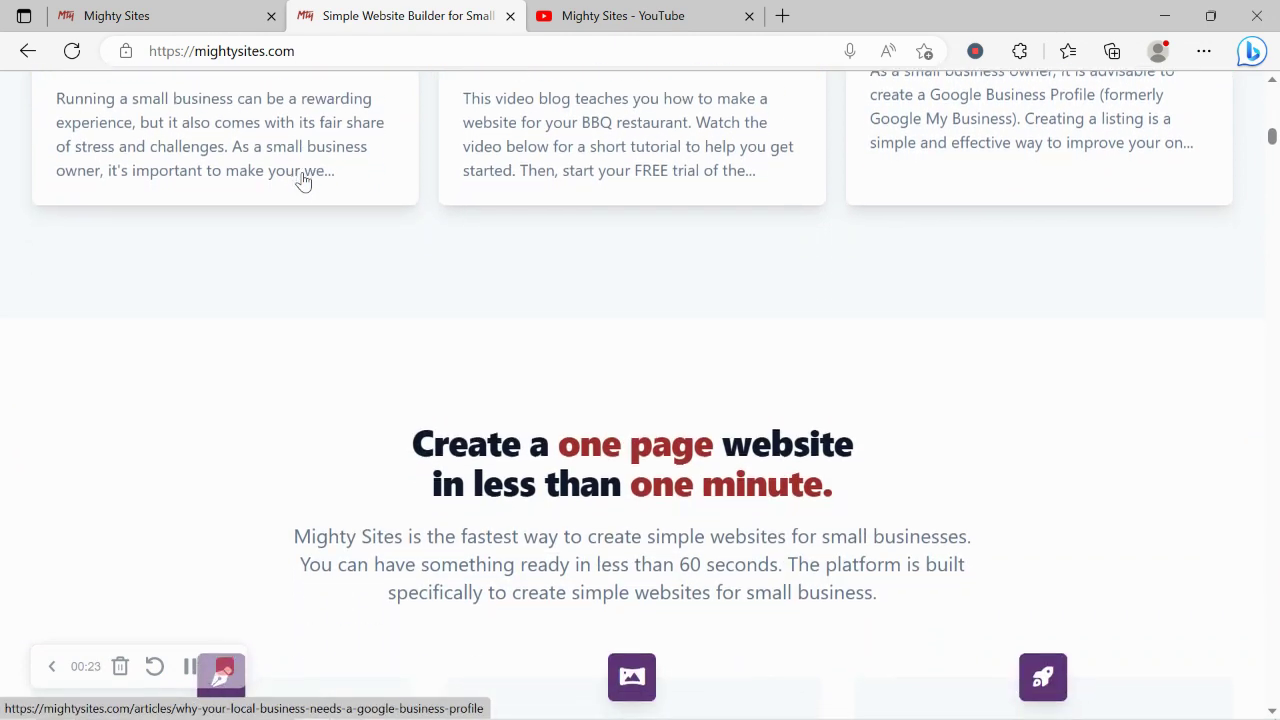
{"action": "left_click_drag", "start_coordinate": [374, 280], "coordinate": [914, 323]}
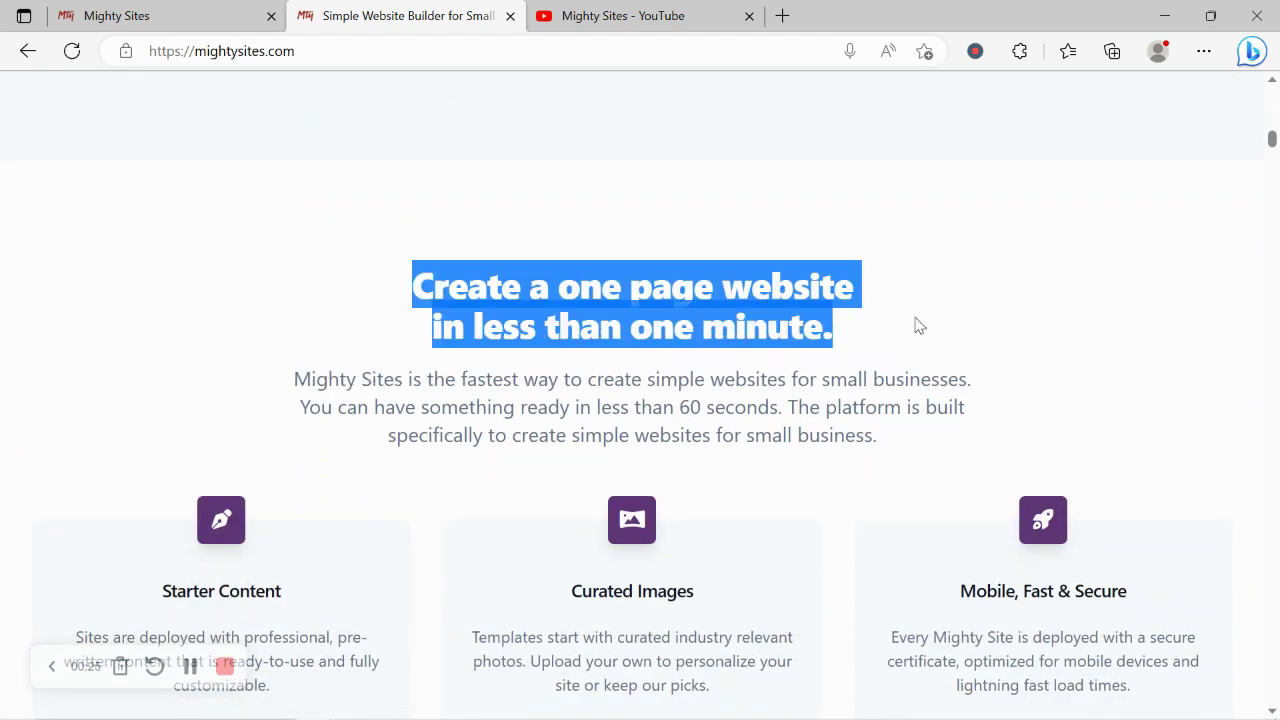
{"action": "left_click", "coordinate": [458, 335]}
- Highlight the 'Instant templates for hundreds of markets' heading, then go to the app's site-creation page
{"action": "scroll", "coordinate": [458, 335], "scroll_direction": "down", "scroll_amount": 3}
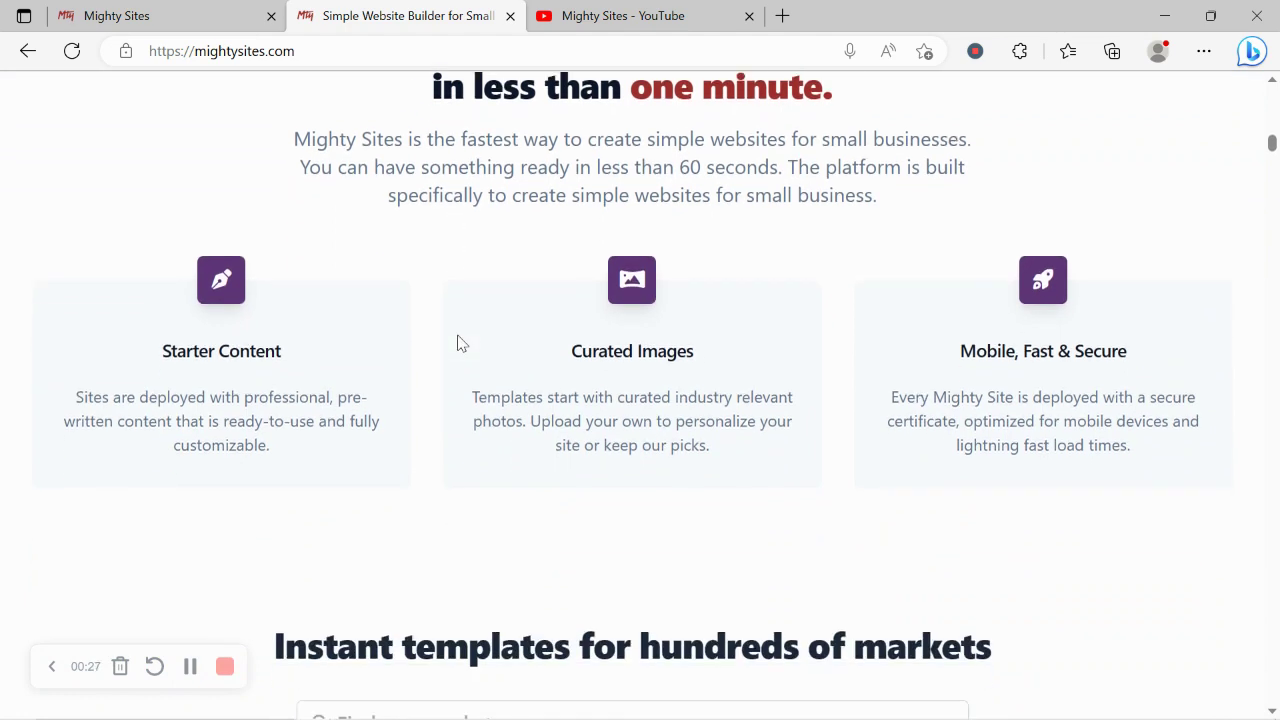
{"action": "left_click_drag", "start_coordinate": [254, 628], "coordinate": [997, 614]}
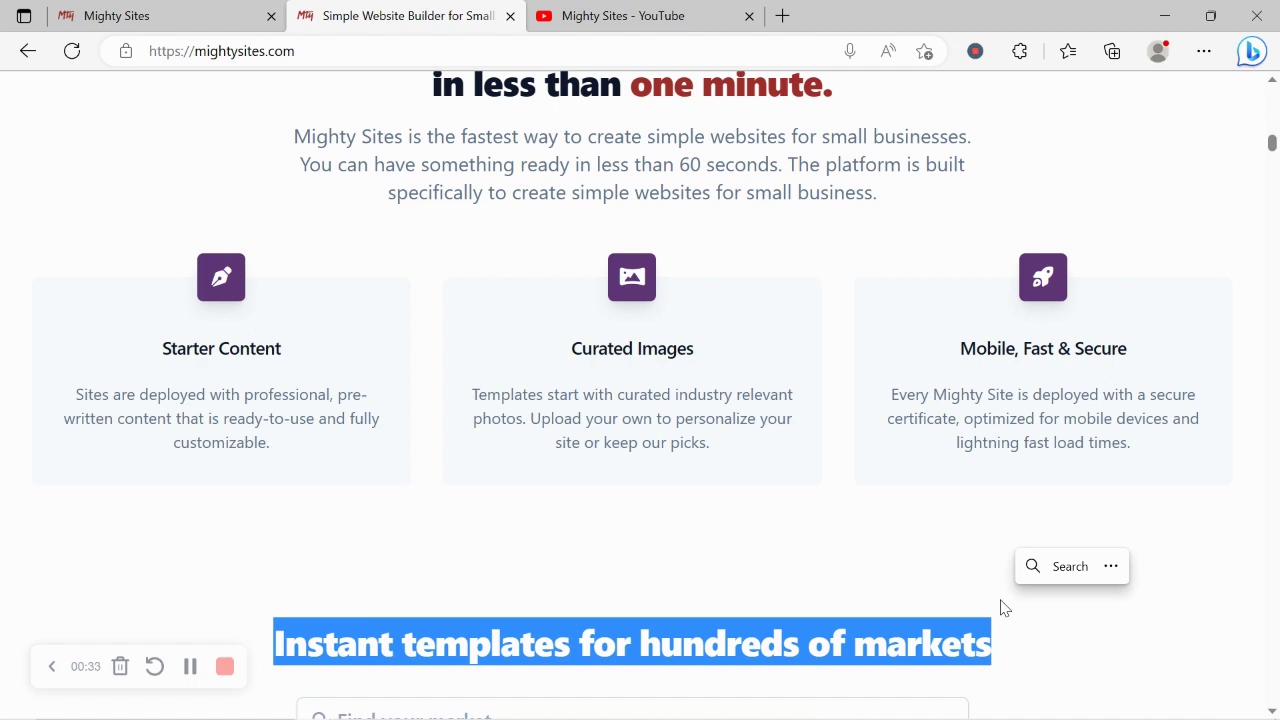
{"action": "left_click", "coordinate": [195, 9]}
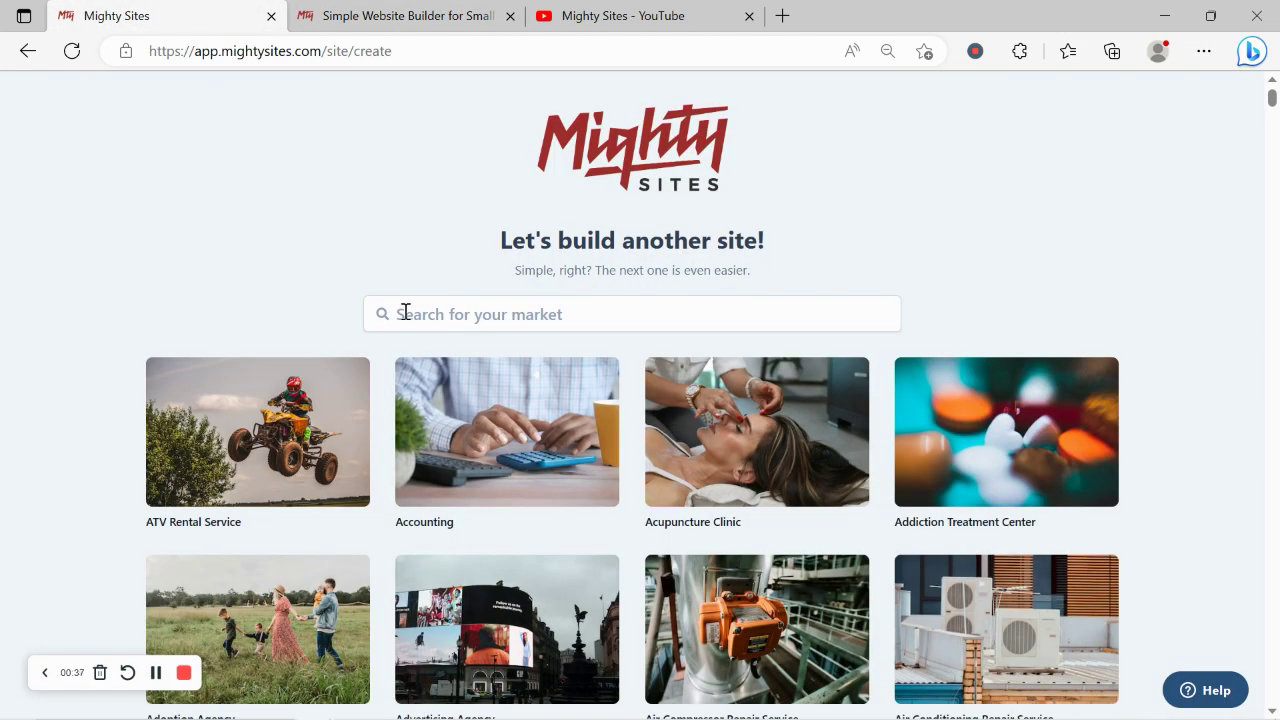
{"action": "scroll", "coordinate": [345, 231], "scroll_direction": "down", "scroll_amount": 3}
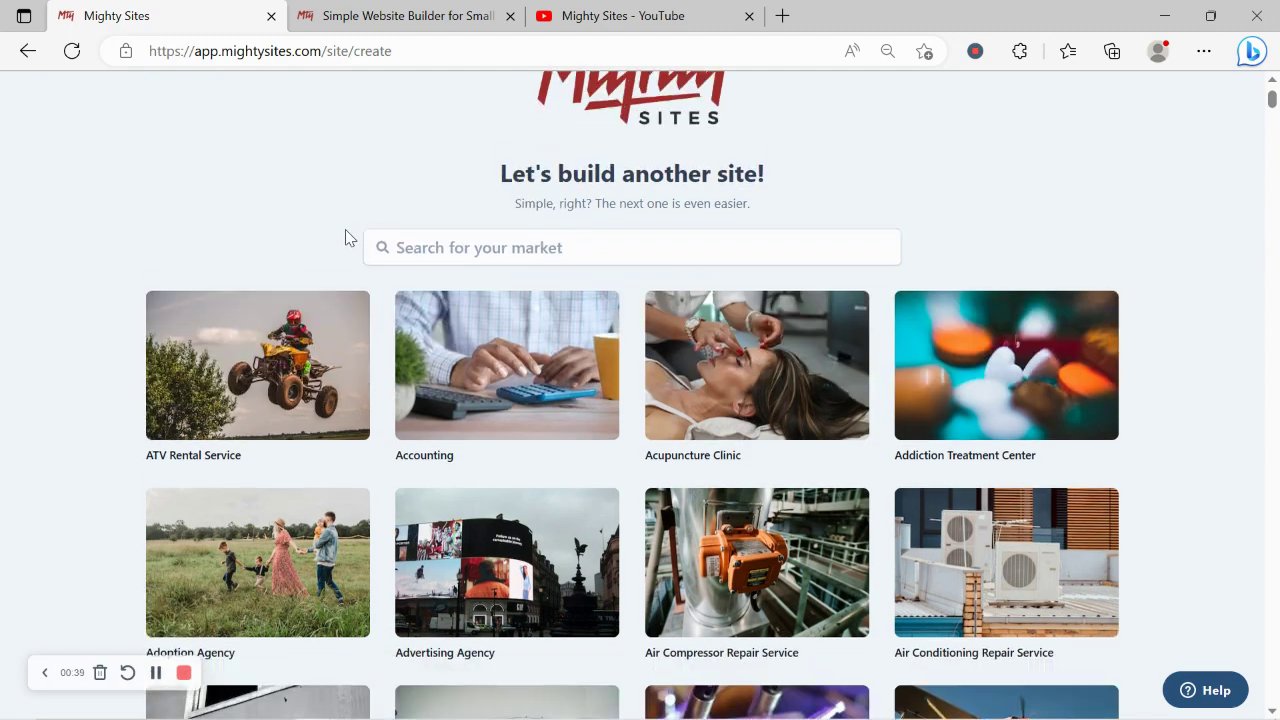
{"action": "scroll", "coordinate": [345, 237], "scroll_direction": "down", "scroll_amount": 5}
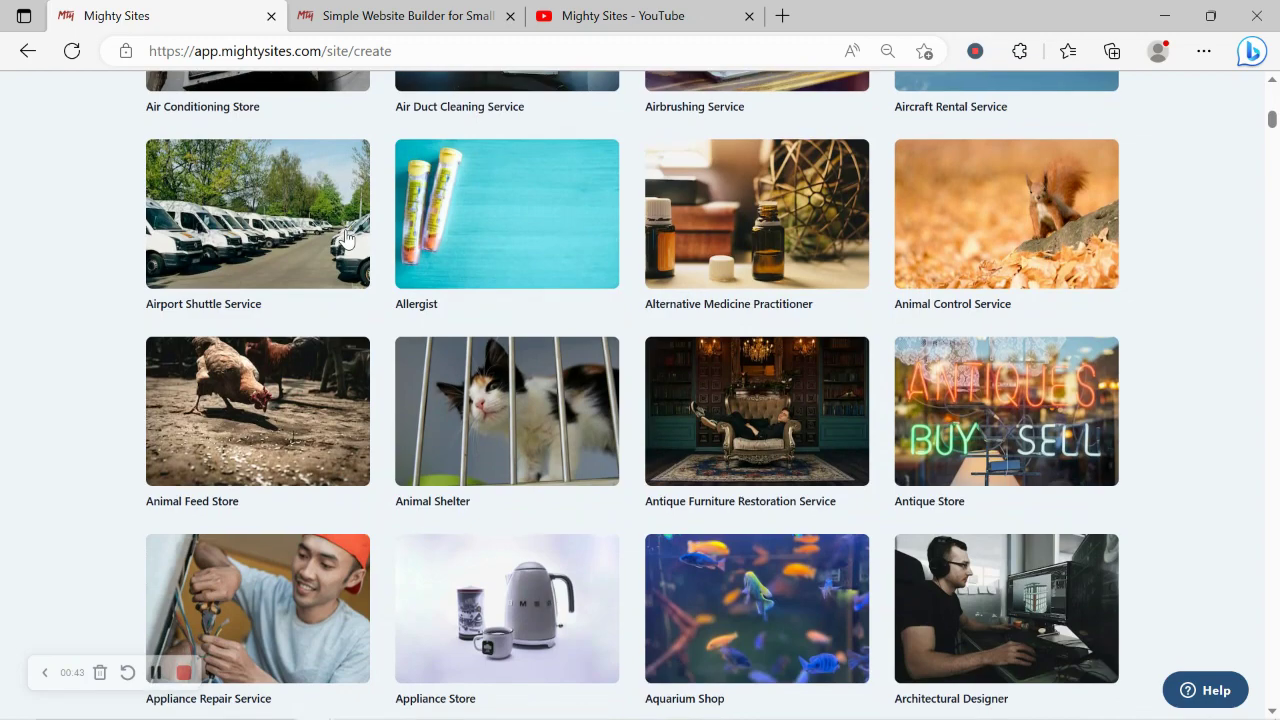
{"action": "scroll", "coordinate": [345, 237], "scroll_direction": "down", "scroll_amount": 3}
{"action": "scroll", "coordinate": [345, 237], "scroll_direction": "down", "scroll_amount": 4}
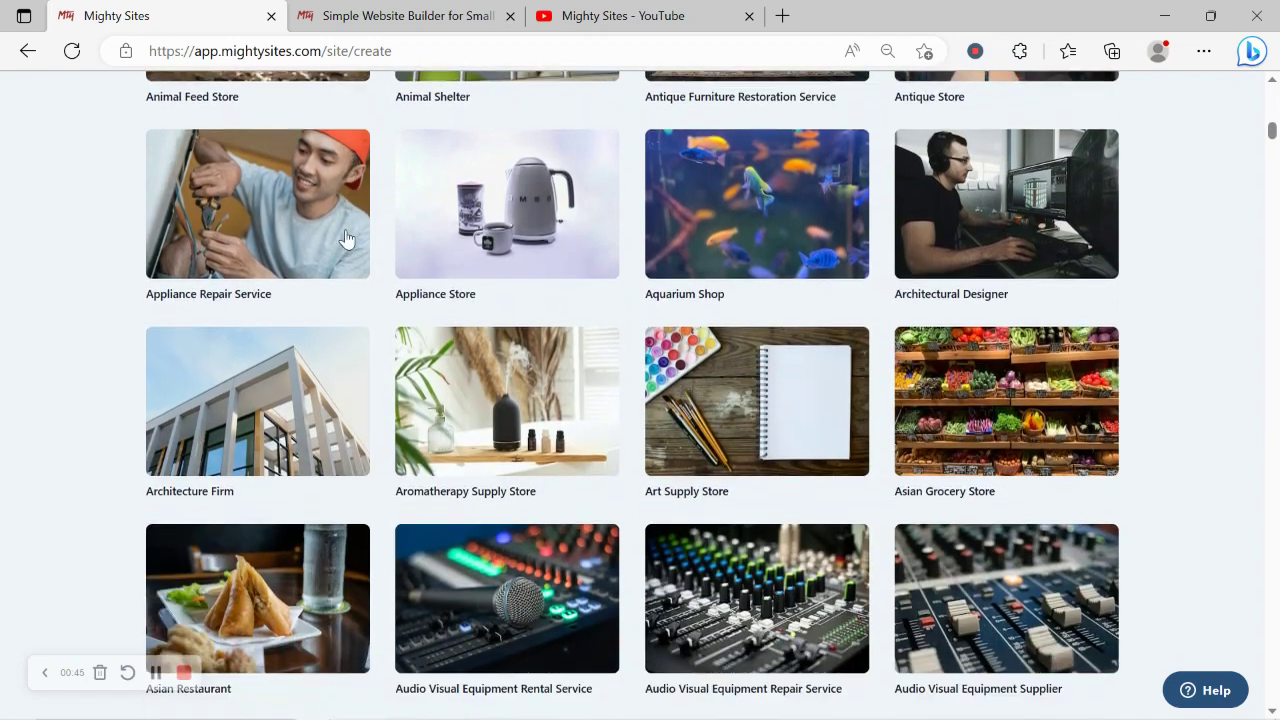
{"action": "scroll", "coordinate": [345, 237], "scroll_direction": "down", "scroll_amount": 3}
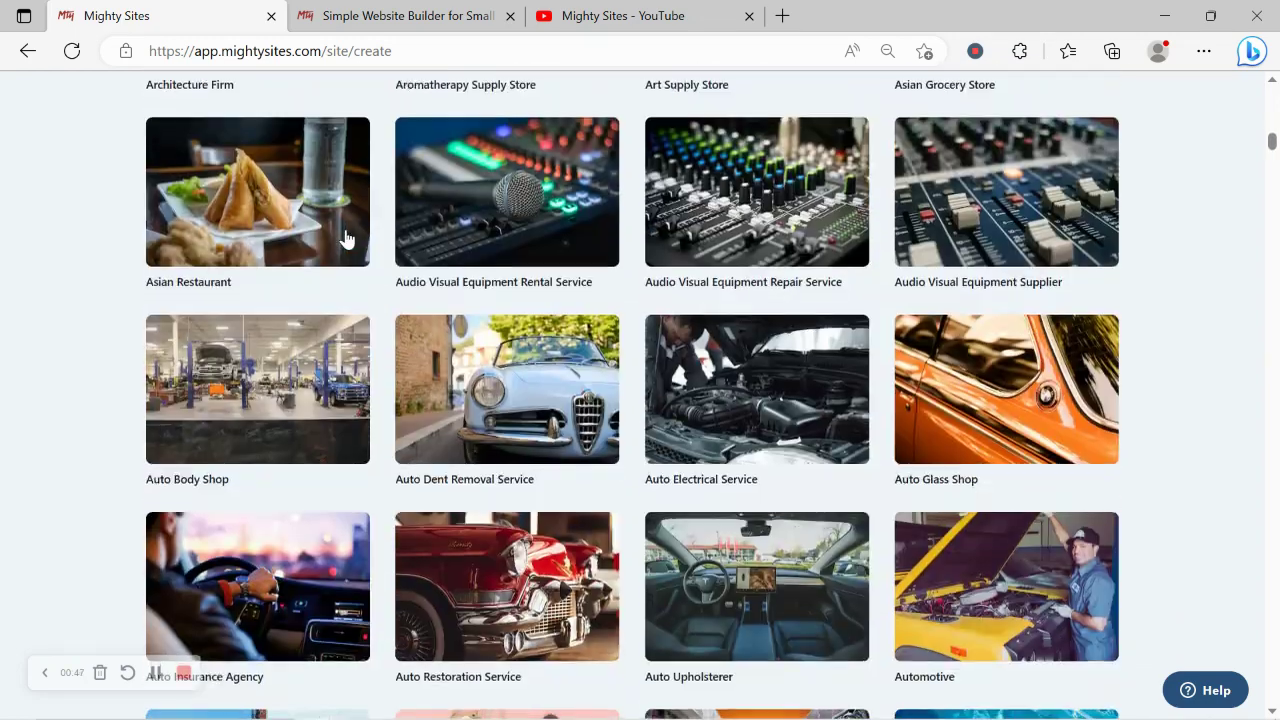
{"action": "scroll", "coordinate": [345, 237], "scroll_direction": "up", "scroll_amount": 3}
{"action": "scroll", "coordinate": [345, 237], "scroll_direction": "up", "scroll_amount": 9}
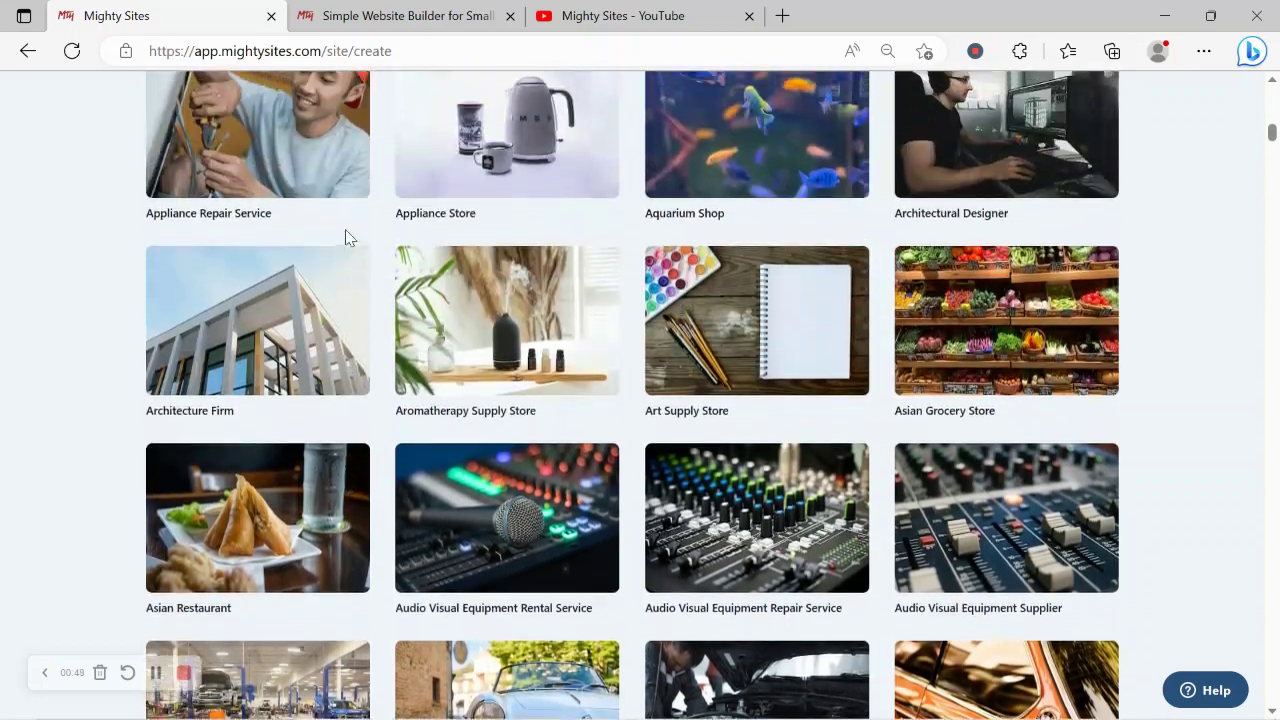
{"action": "scroll", "coordinate": [345, 237], "scroll_direction": "up", "scroll_amount": 6}
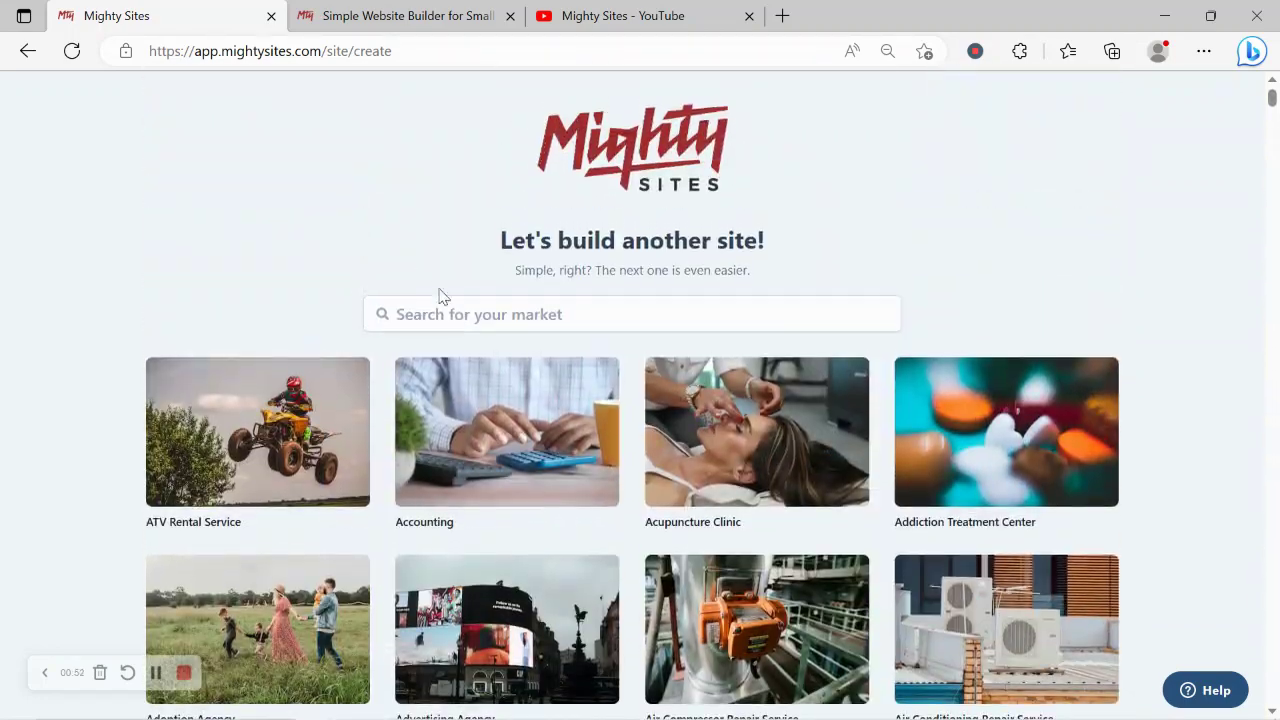
- Search the markets for 'water' and choose the Waterproofing Company template
{"action": "left_click", "coordinate": [469, 307]}
{"action": "type", "text": "w"}
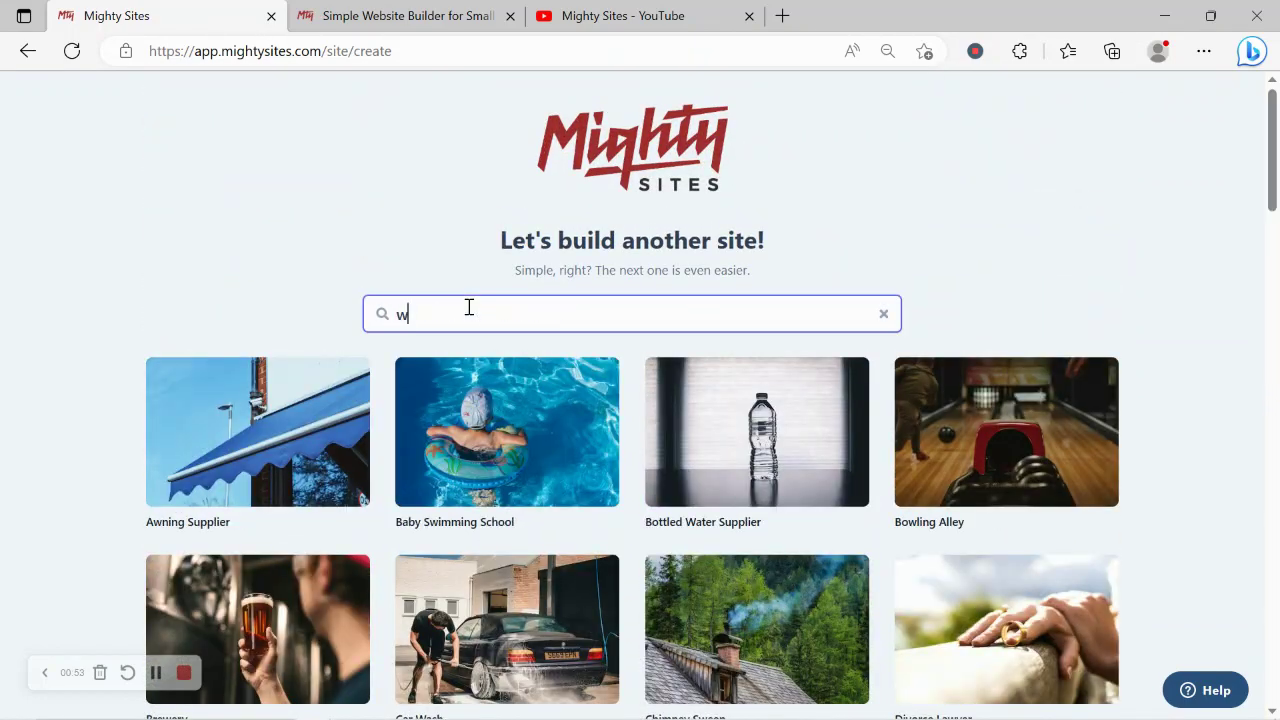
{"action": "type", "text": "ater"}
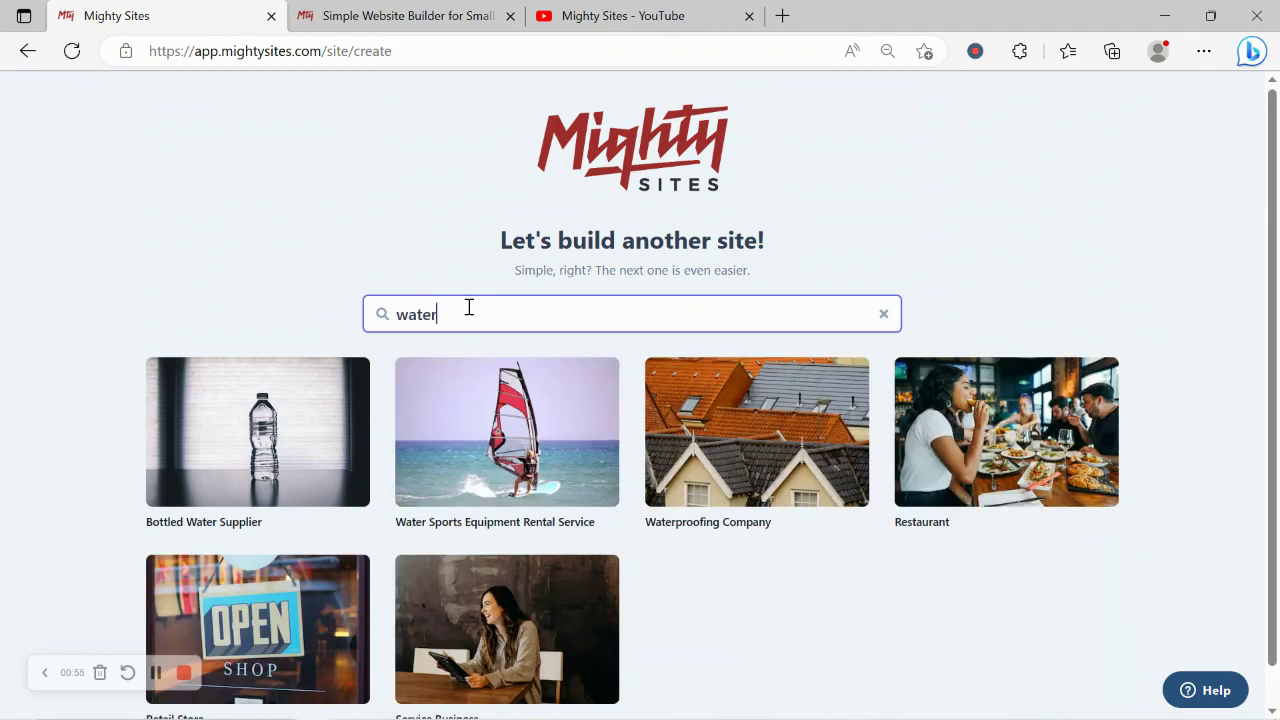
{"action": "left_click", "coordinate": [712, 418]}
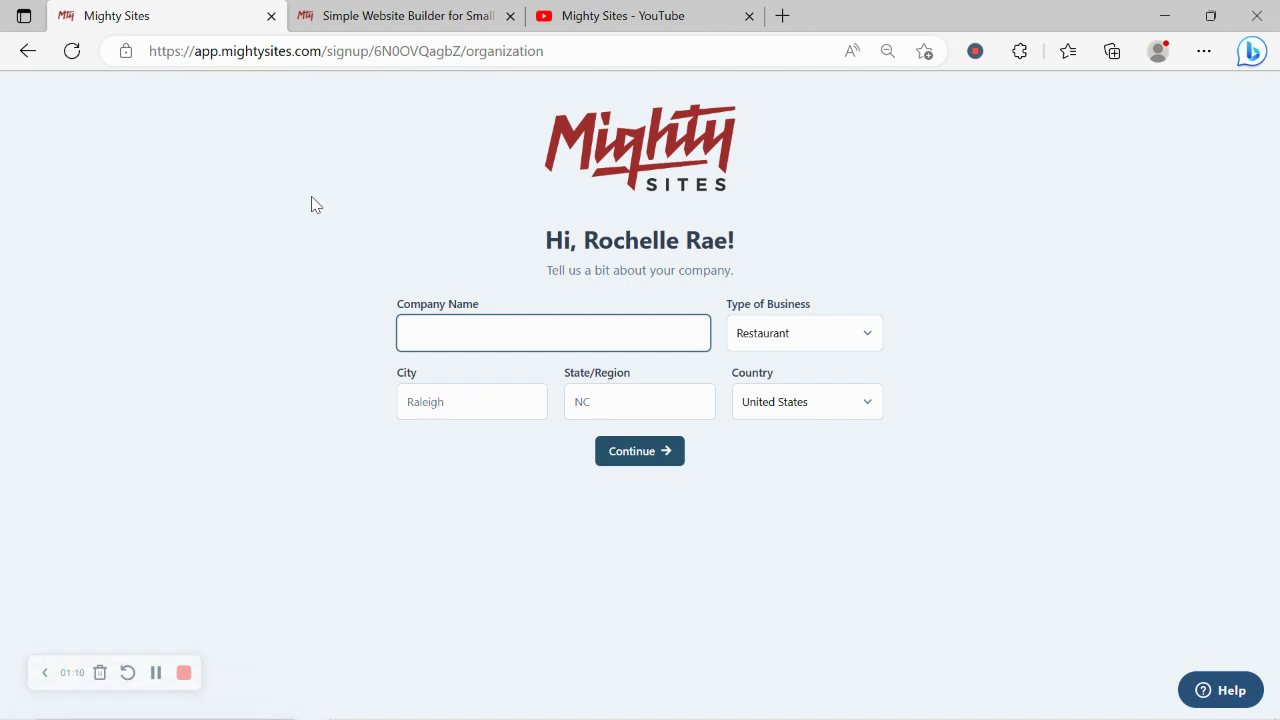
- Enter company name Jack's Waterproofing Solutions, city Denver and state Colorado
{"action": "type", "text": "Jack's Wate"}
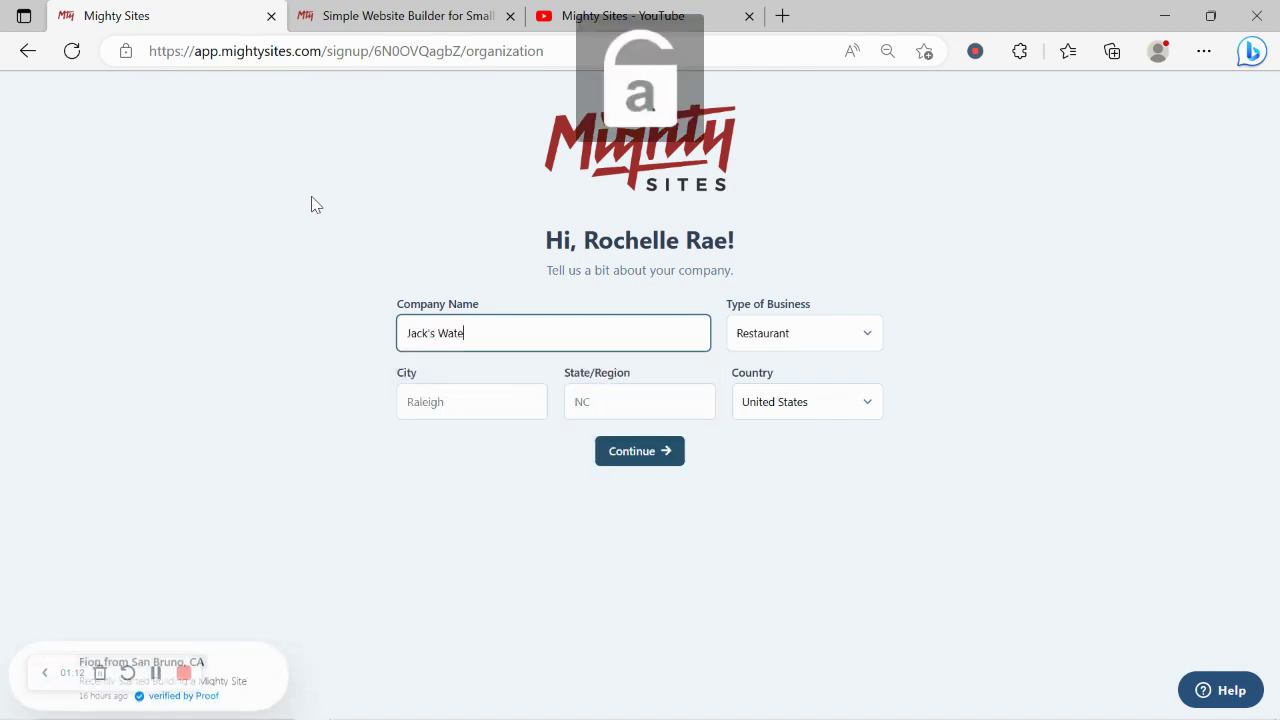
{"action": "type", "text": "rproofi"}
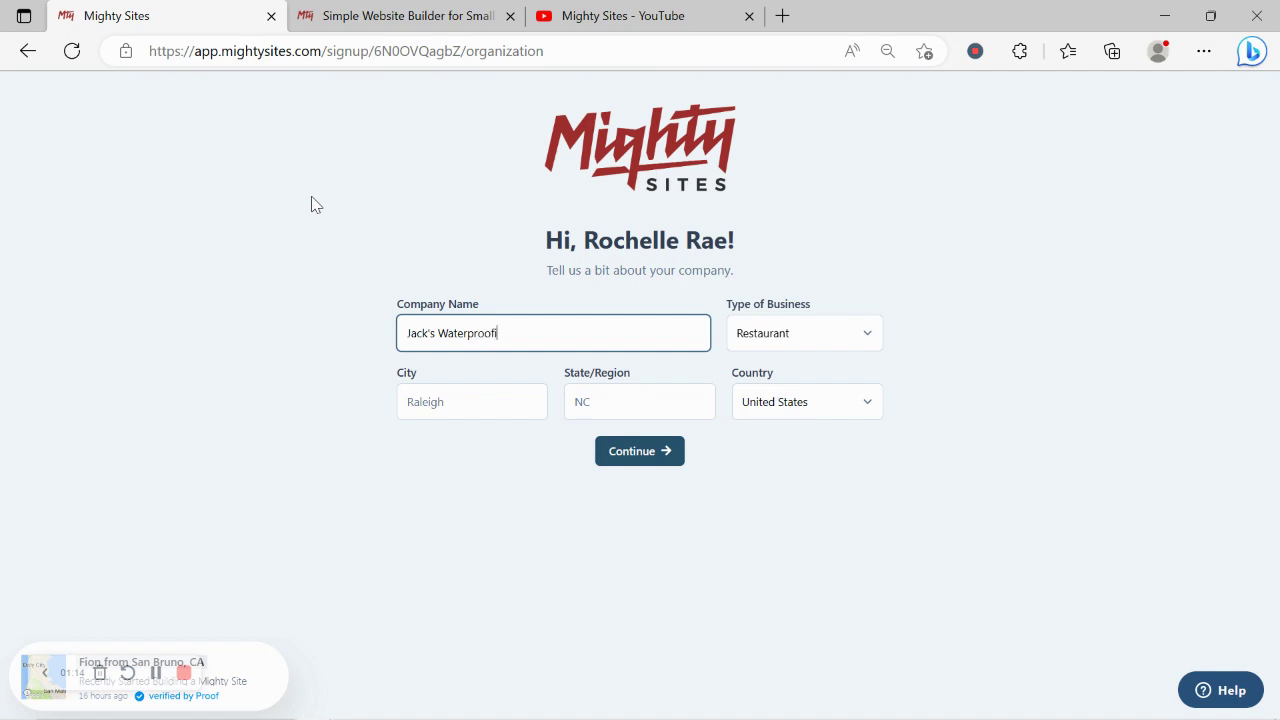
{"action": "type", "text": "ng Solutions"}
{"action": "left_click", "coordinate": [437, 406]}
{"action": "type", "text": "Denver"}
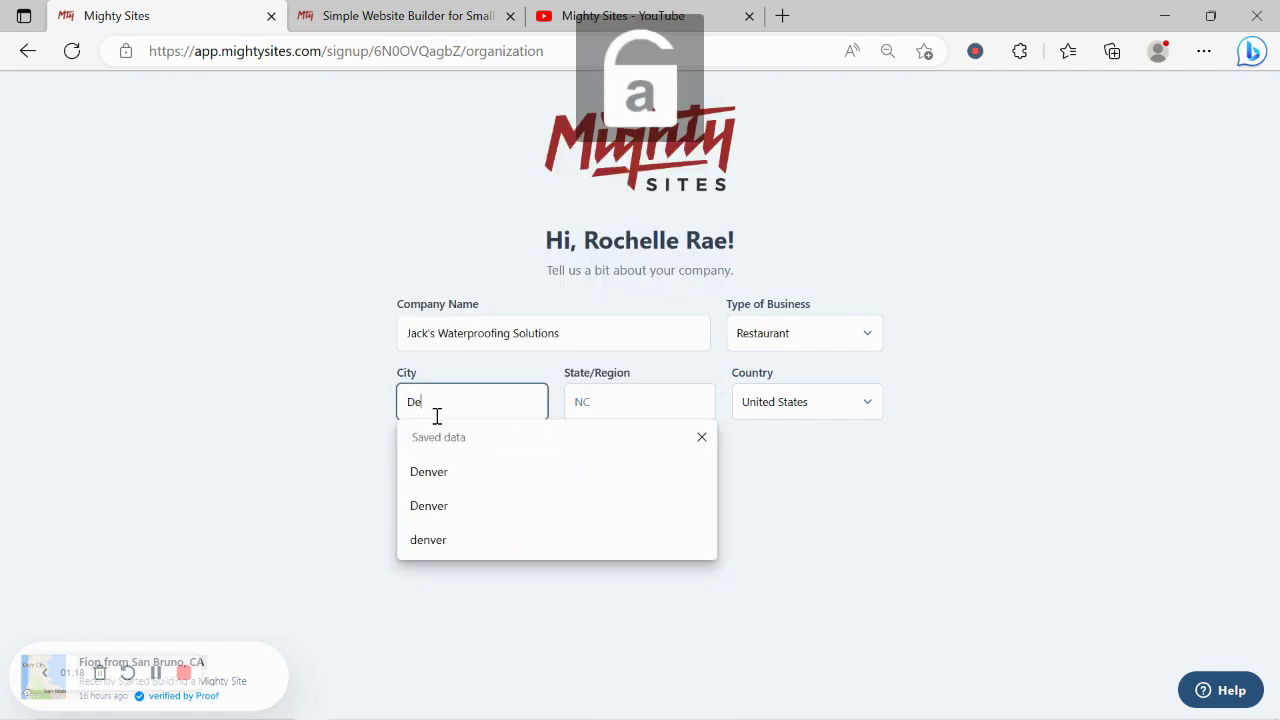
{"action": "left_click", "coordinate": [596, 413]}
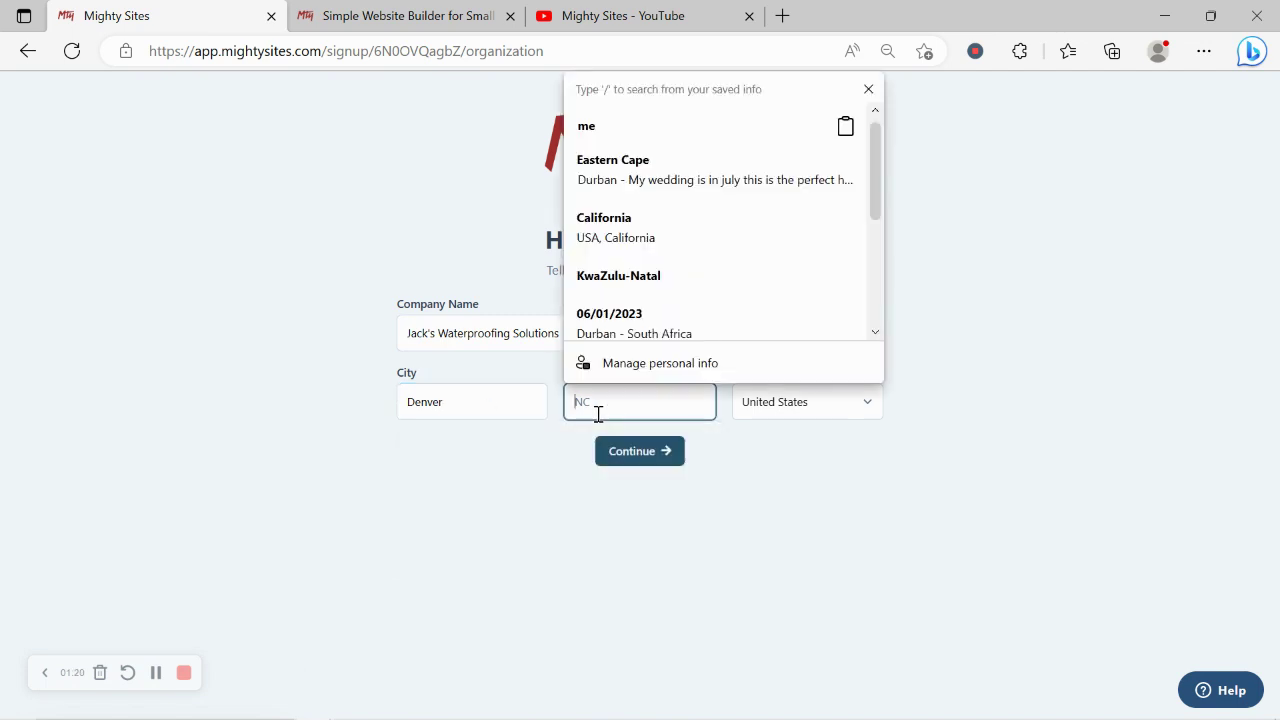
{"action": "type", "text": "COLO"}
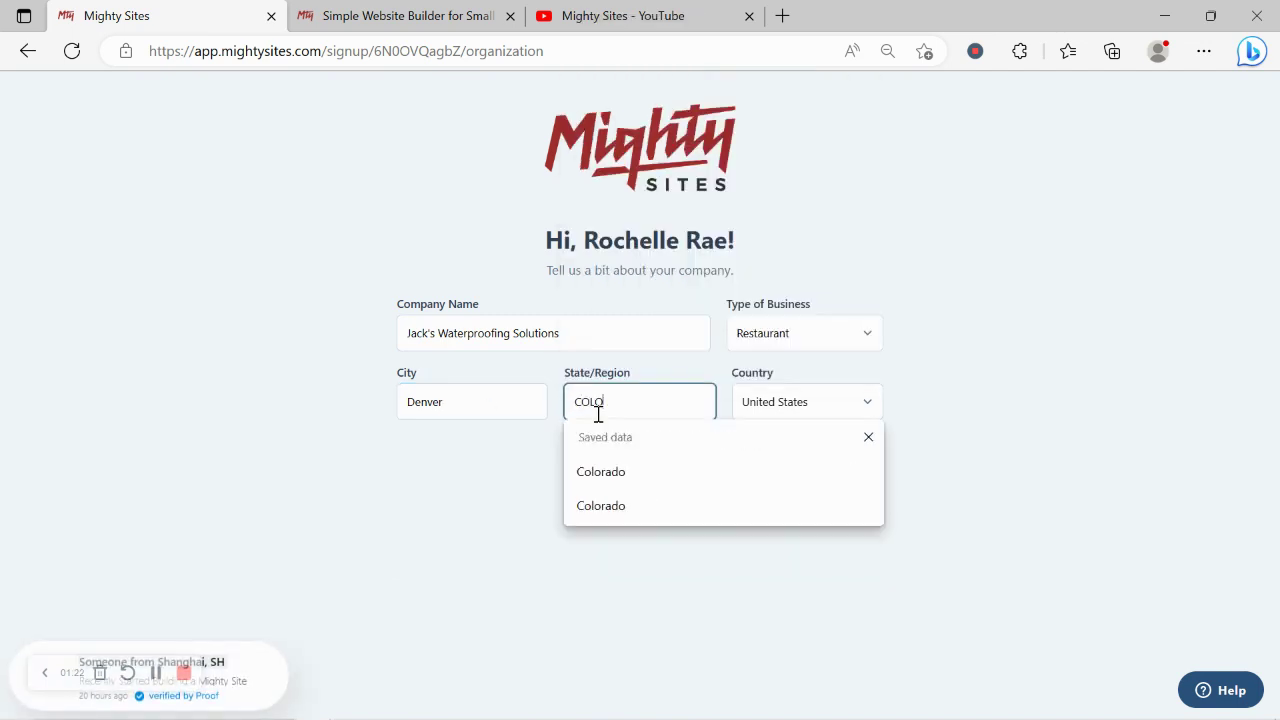
{"action": "key", "text": "BackSpace"}
{"action": "key", "text": "BackSpace"}
{"action": "key", "text": "BackSpace"}
{"action": "key", "text": "Caps_Lock"}
{"action": "type", "text": "ol"}
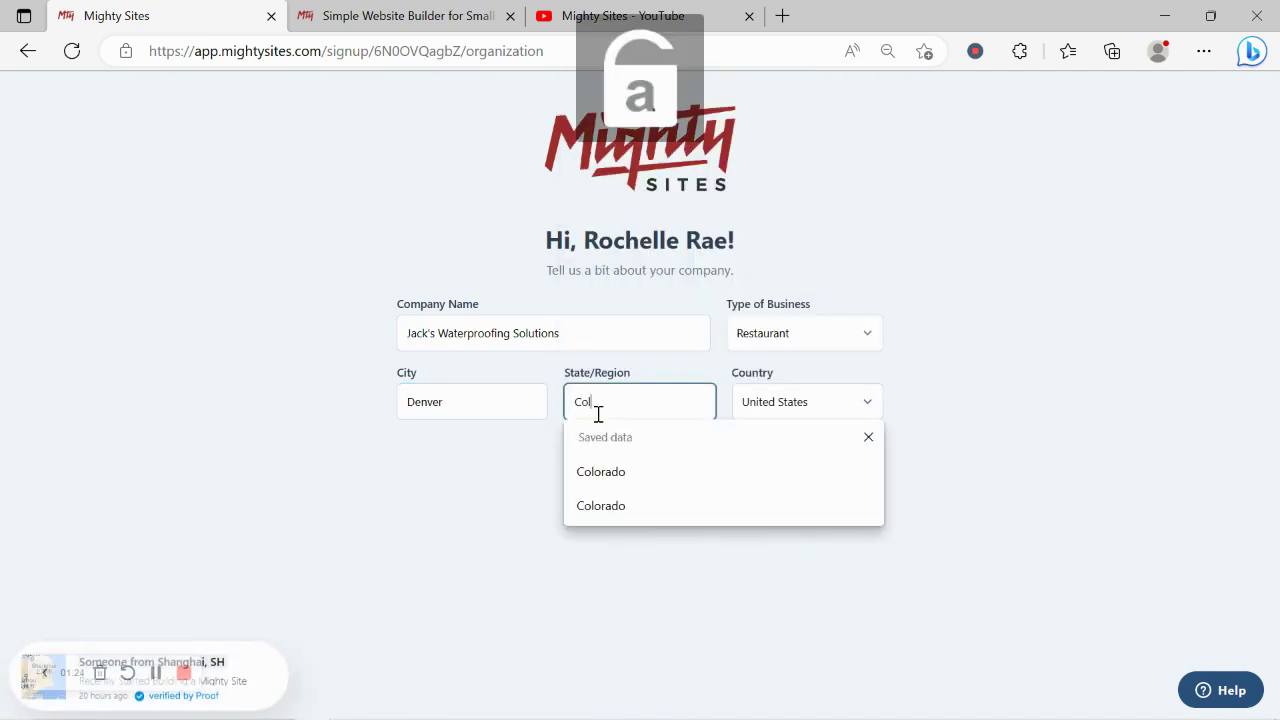
{"action": "type", "text": "oradp"}
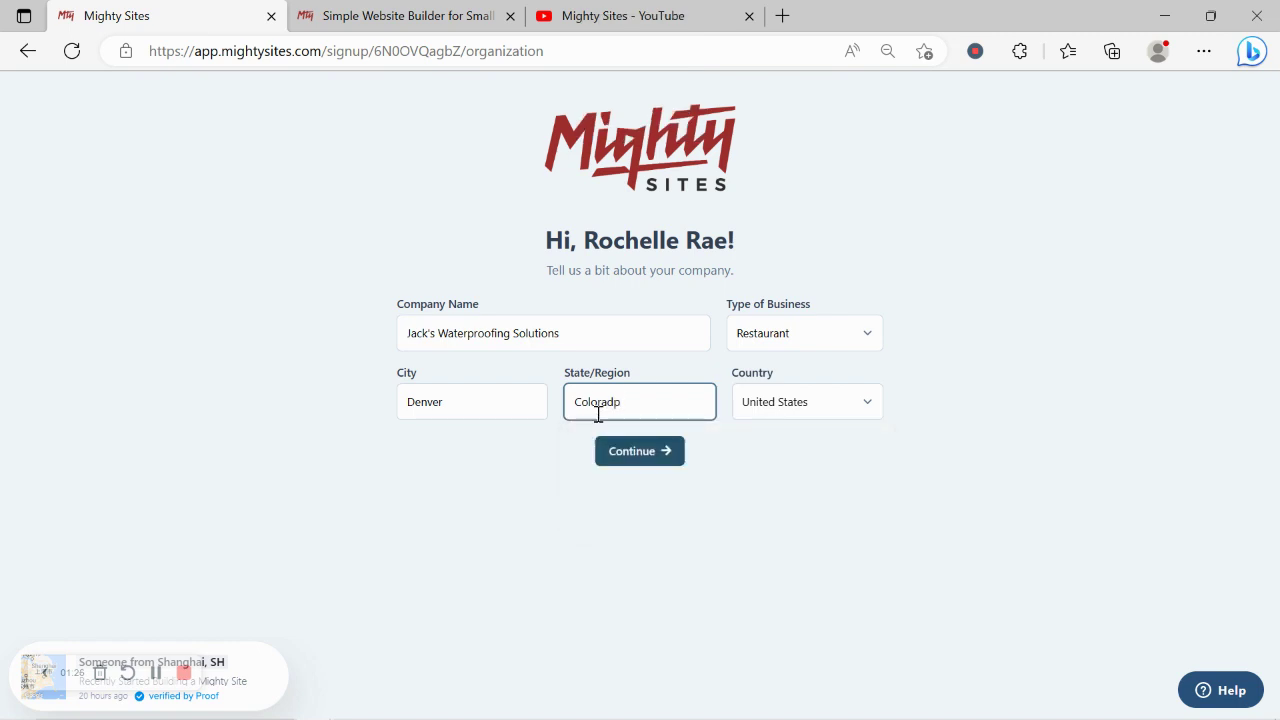
{"action": "key", "text": "BackSpace"}
- Set the business type to Service and submit the company details
{"action": "left_click", "coordinate": [808, 340]}
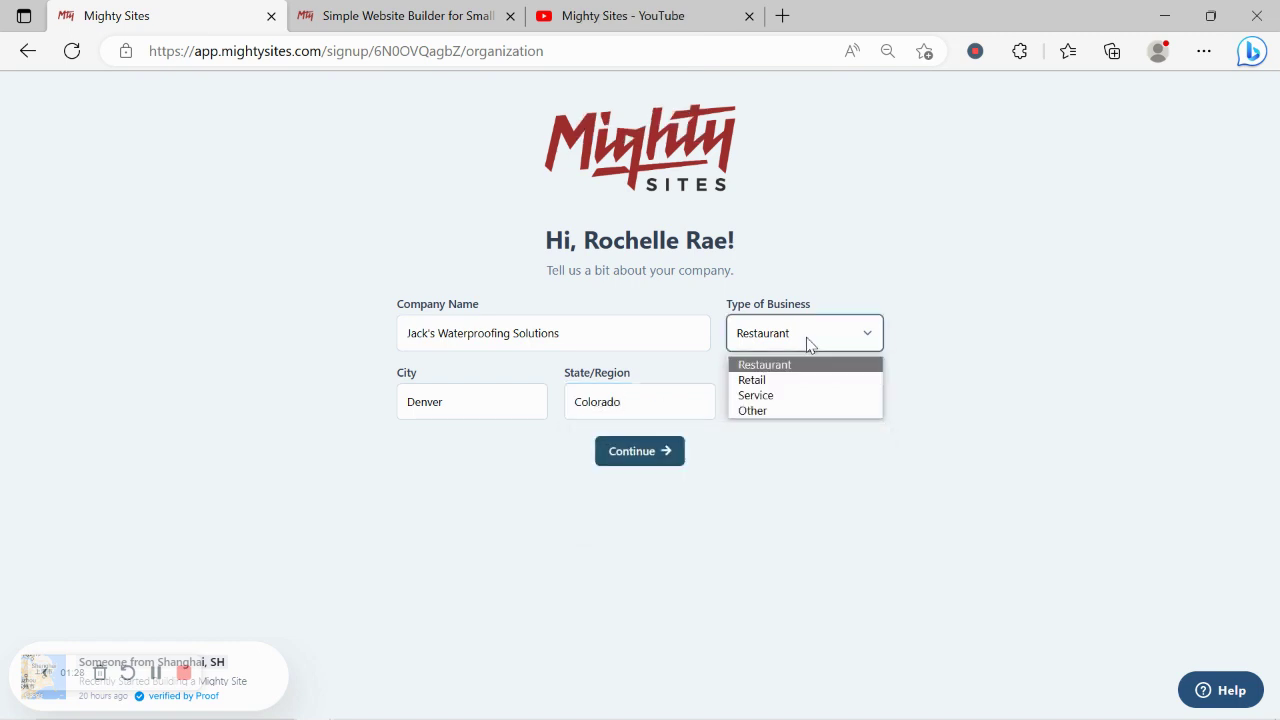
{"action": "left_click", "coordinate": [792, 392]}
{"action": "left_click_drag", "start_coordinate": [636, 452], "coordinate": [666, 471]}
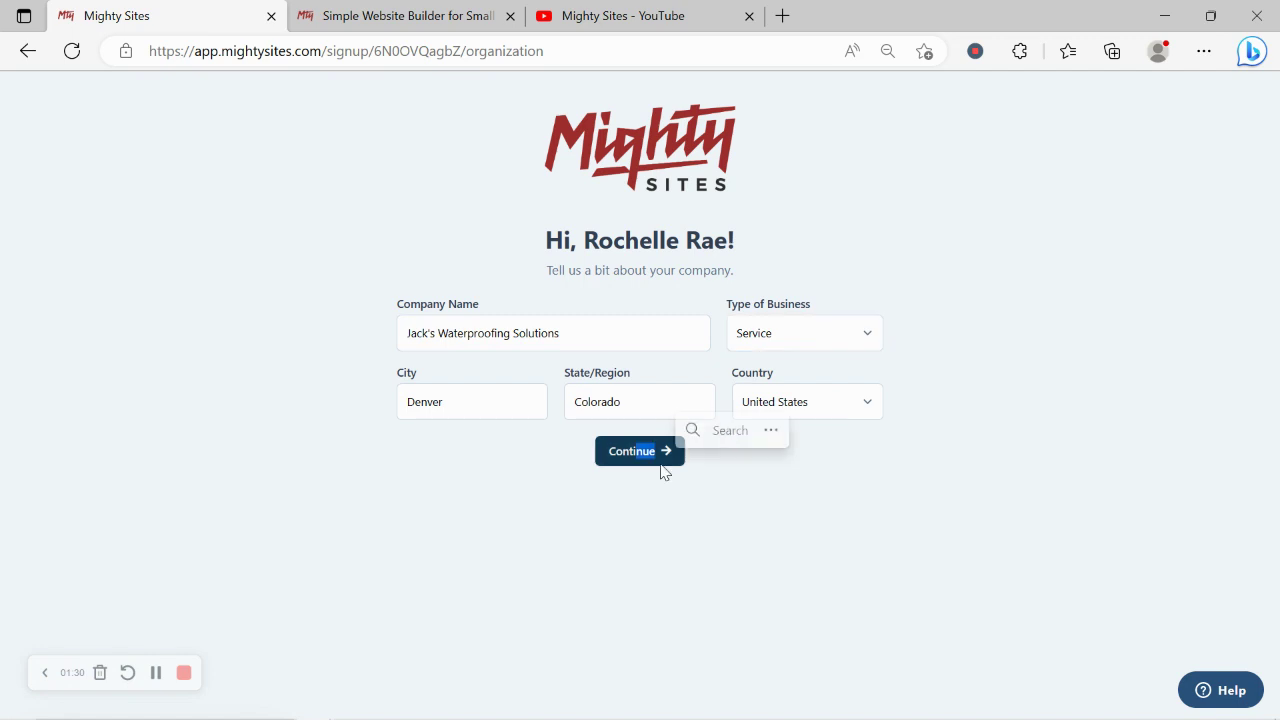
{"action": "left_click", "coordinate": [650, 460]}
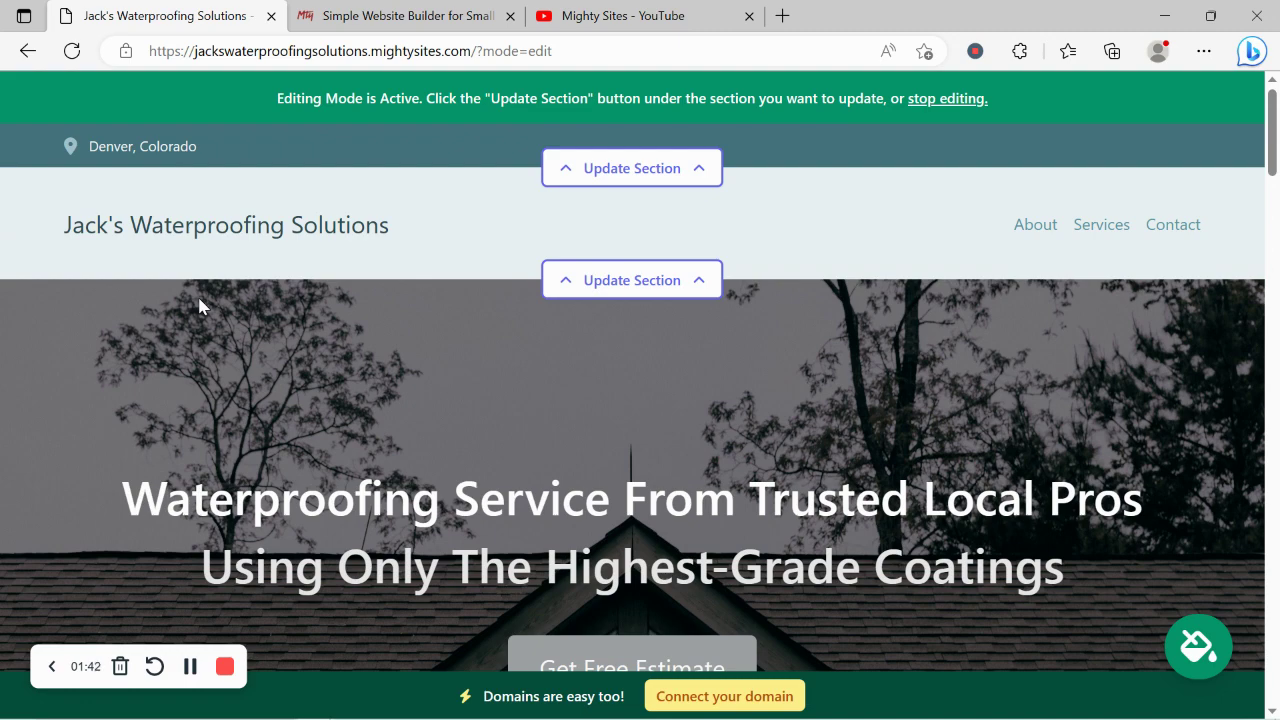
- Review the intro waterproofing paragraph and the About Us text in the editor
{"action": "scroll", "coordinate": [199, 305], "scroll_direction": "down", "scroll_amount": 7}
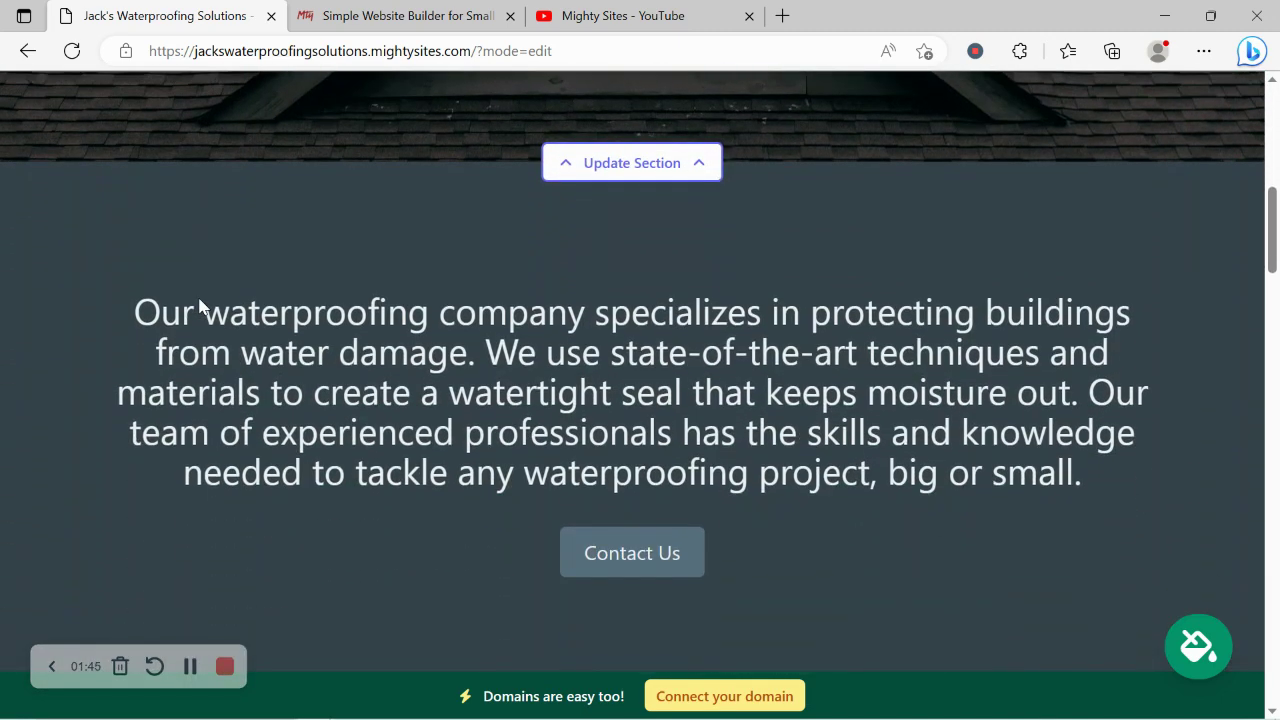
{"action": "left_click_drag", "start_coordinate": [114, 306], "coordinate": [1143, 474]}
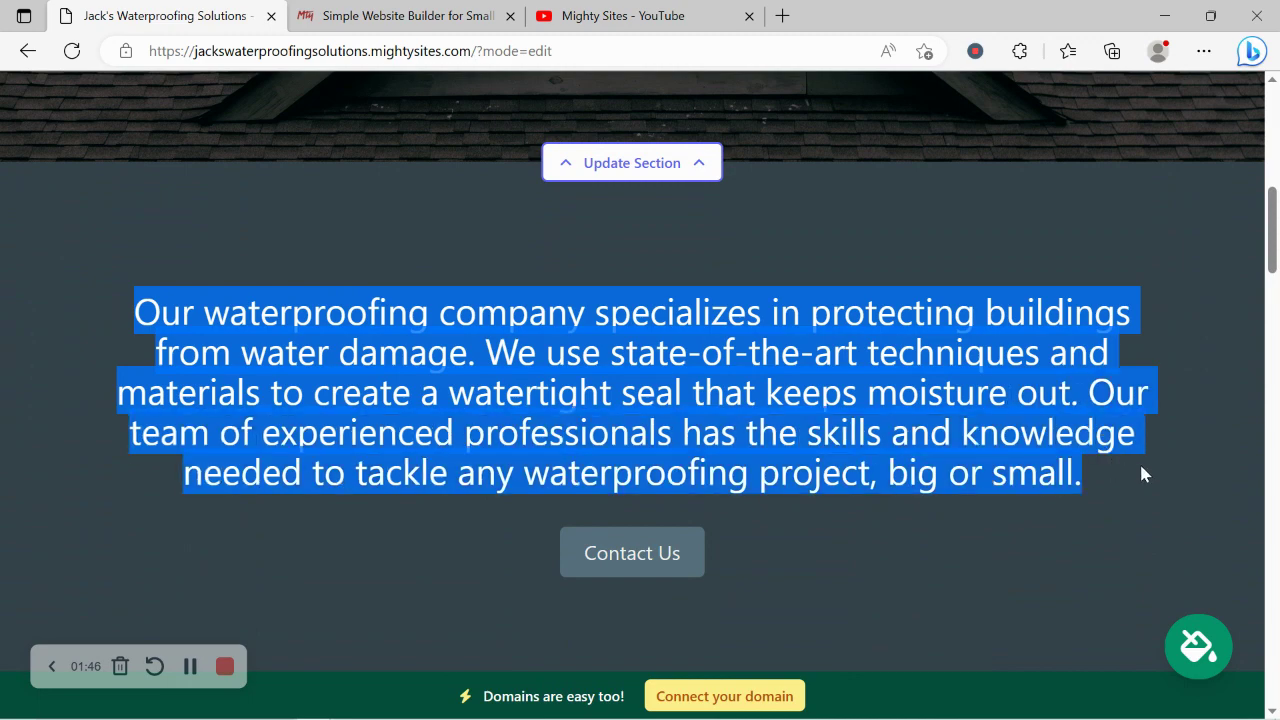
{"action": "left_click", "coordinate": [951, 558]}
{"action": "scroll", "coordinate": [951, 558], "scroll_direction": "down", "scroll_amount": 8}
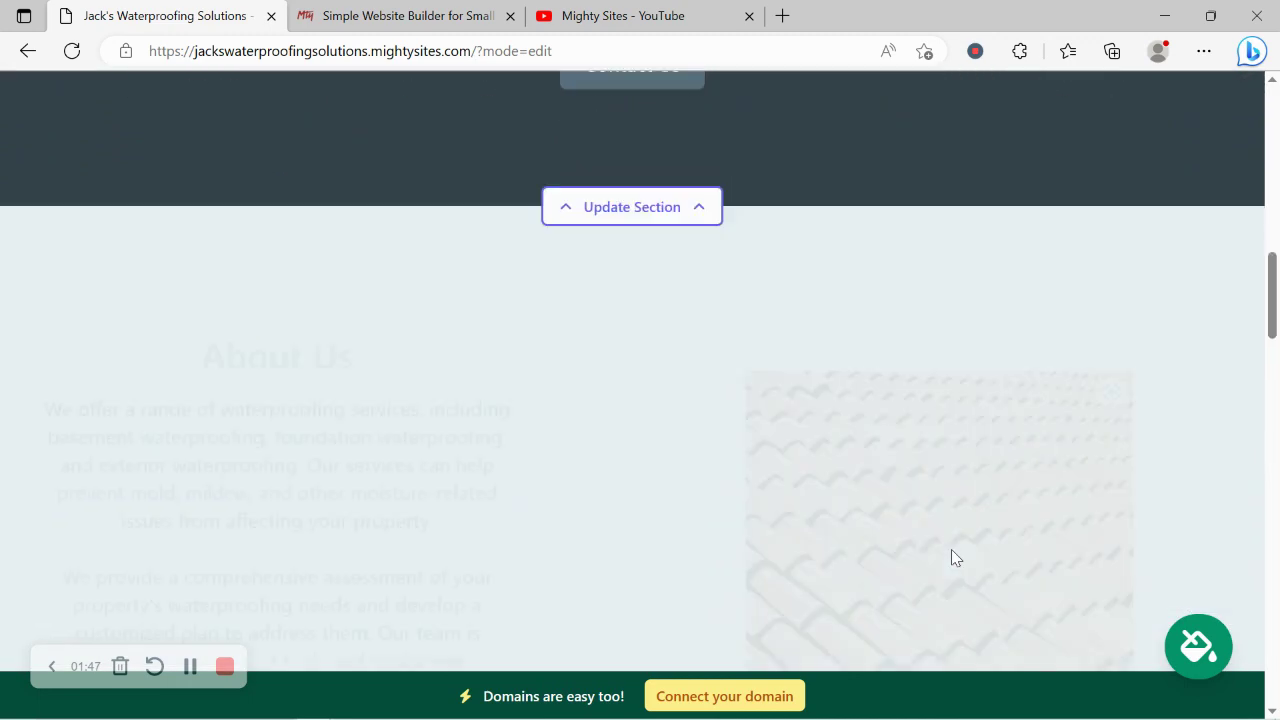
{"action": "scroll", "coordinate": [339, 154], "scroll_direction": "up", "scroll_amount": 2}
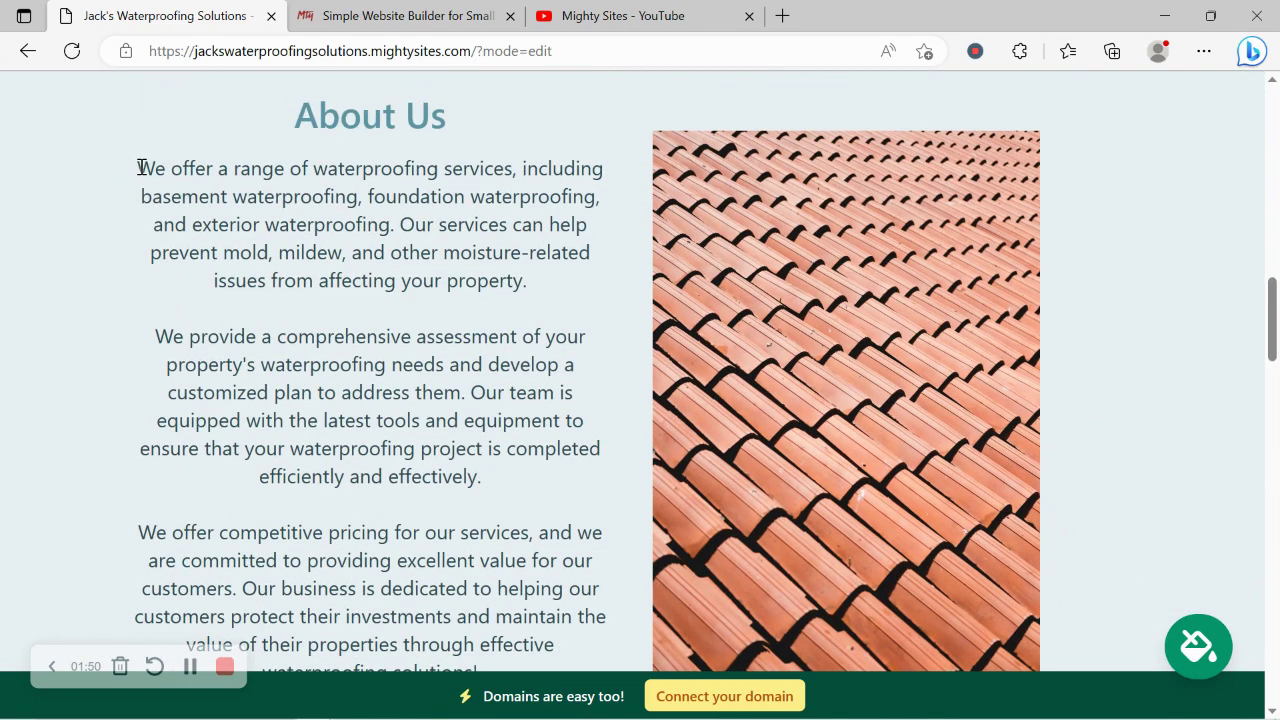
{"action": "left_click_drag", "start_coordinate": [140, 167], "coordinate": [494, 616]}
{"action": "left_click", "coordinate": [549, 652]}
- Scroll down to review the Services heading and its list
{"action": "scroll", "coordinate": [548, 662], "scroll_direction": "down", "scroll_amount": 2}
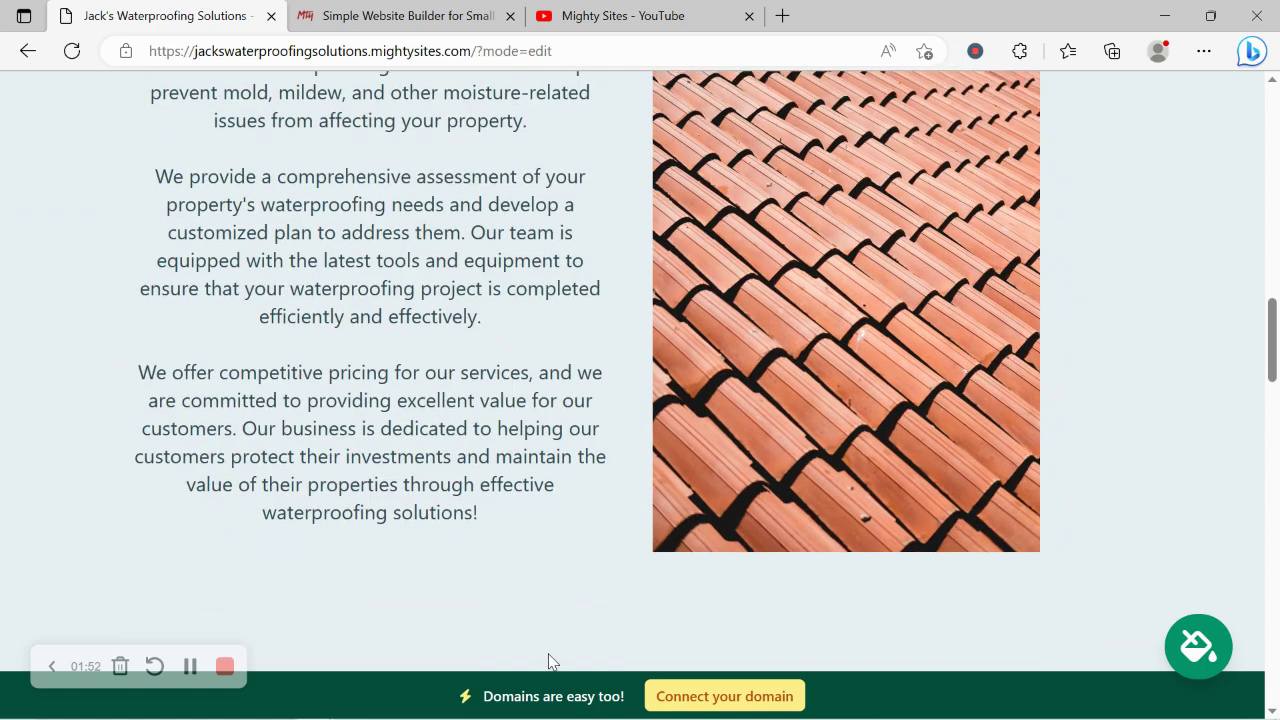
{"action": "scroll", "coordinate": [548, 662], "scroll_direction": "down", "scroll_amount": 6}
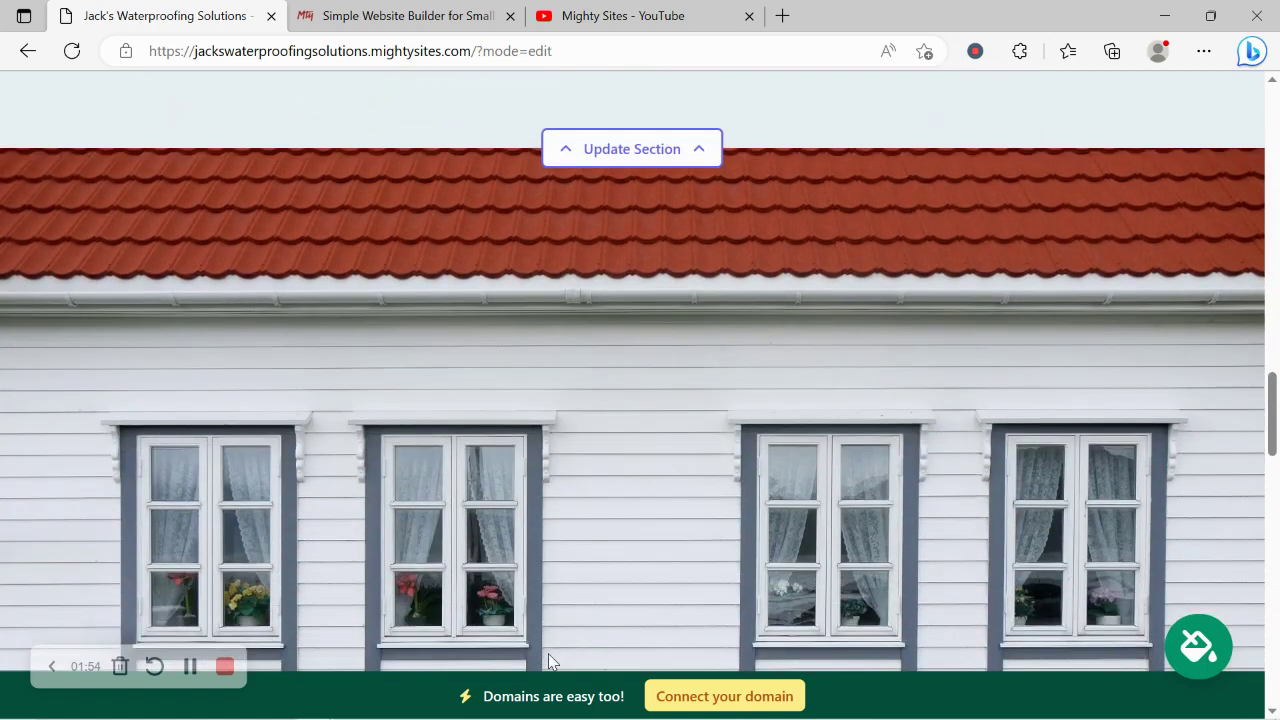
{"action": "scroll", "coordinate": [548, 662], "scroll_direction": "down", "scroll_amount": 3}
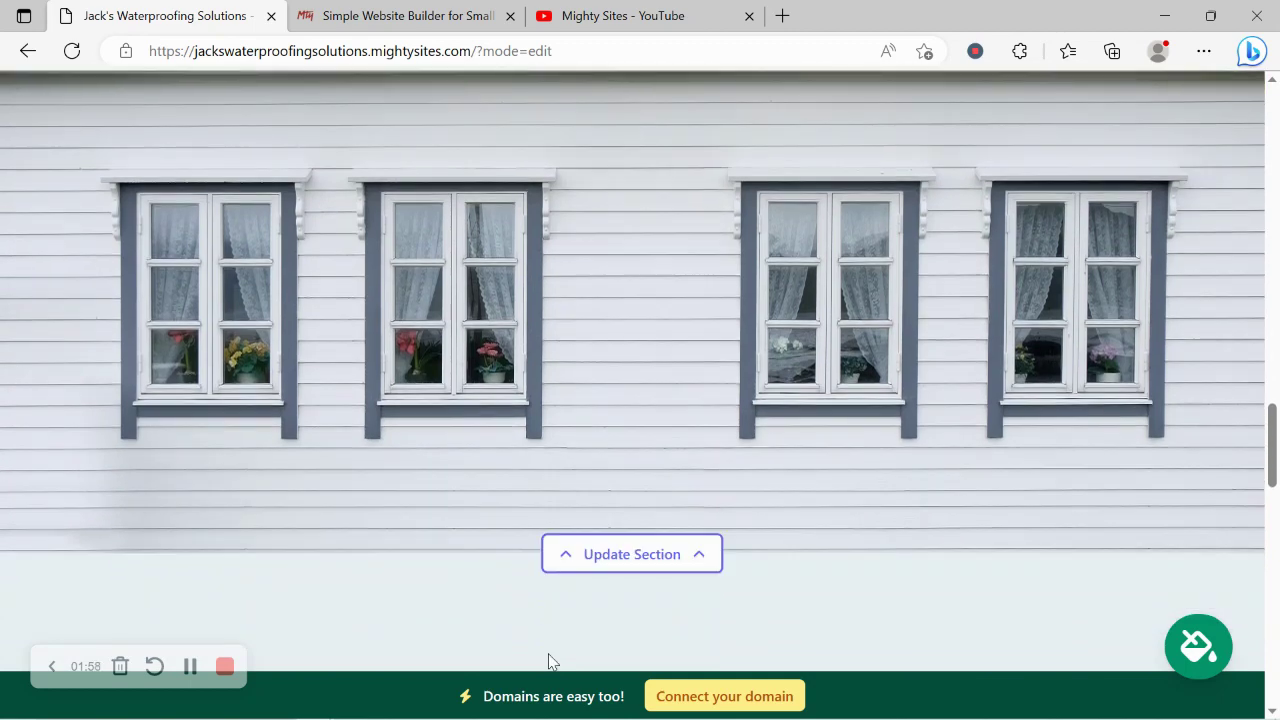
{"action": "scroll", "coordinate": [548, 662], "scroll_direction": "down", "scroll_amount": 1}
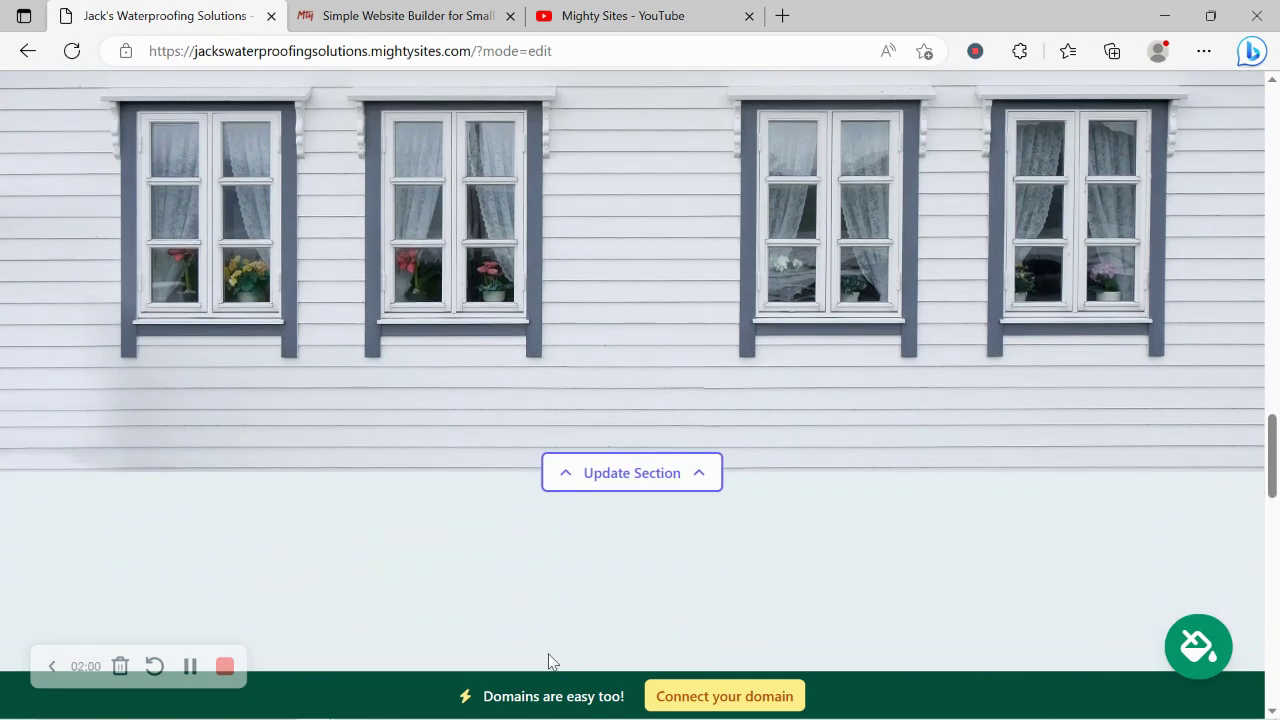
{"action": "scroll", "coordinate": [548, 662], "scroll_direction": "down", "scroll_amount": 3}
{"action": "scroll", "coordinate": [548, 662], "scroll_direction": "down", "scroll_amount": 2}
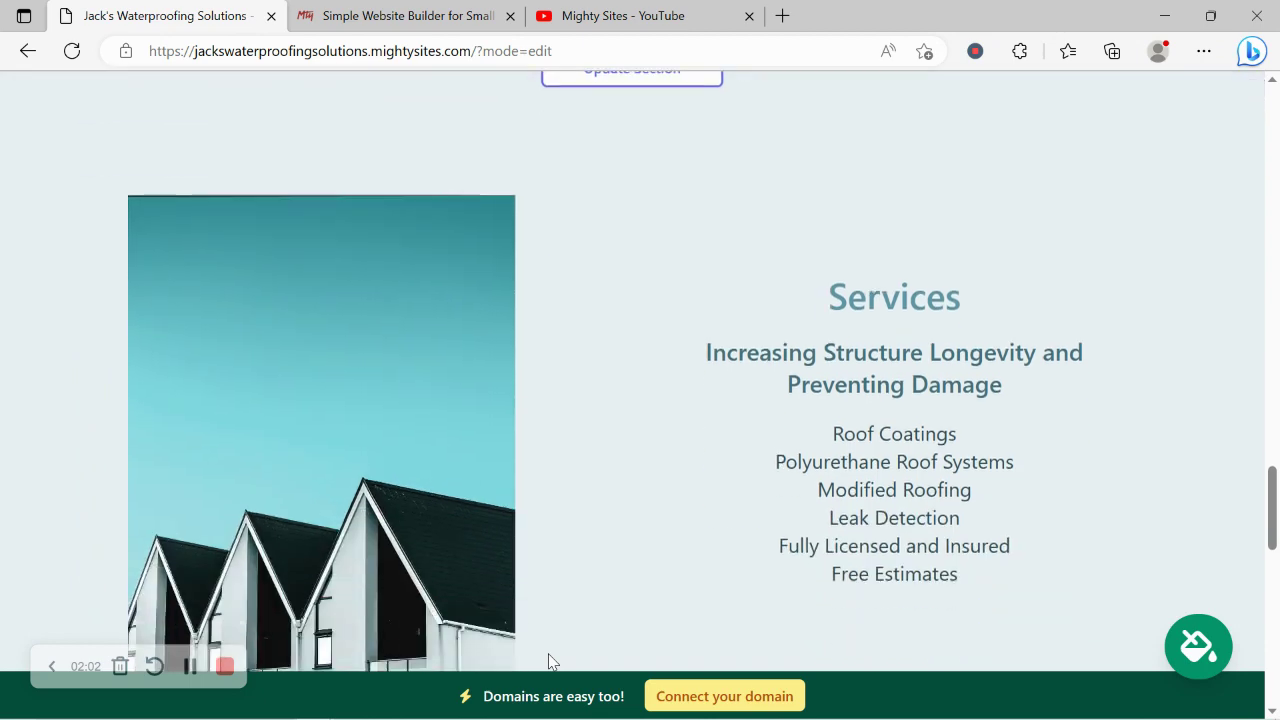
{"action": "scroll", "coordinate": [548, 662], "scroll_direction": "down", "scroll_amount": 1}
{"action": "left_click_drag", "start_coordinate": [790, 202], "coordinate": [963, 546]}
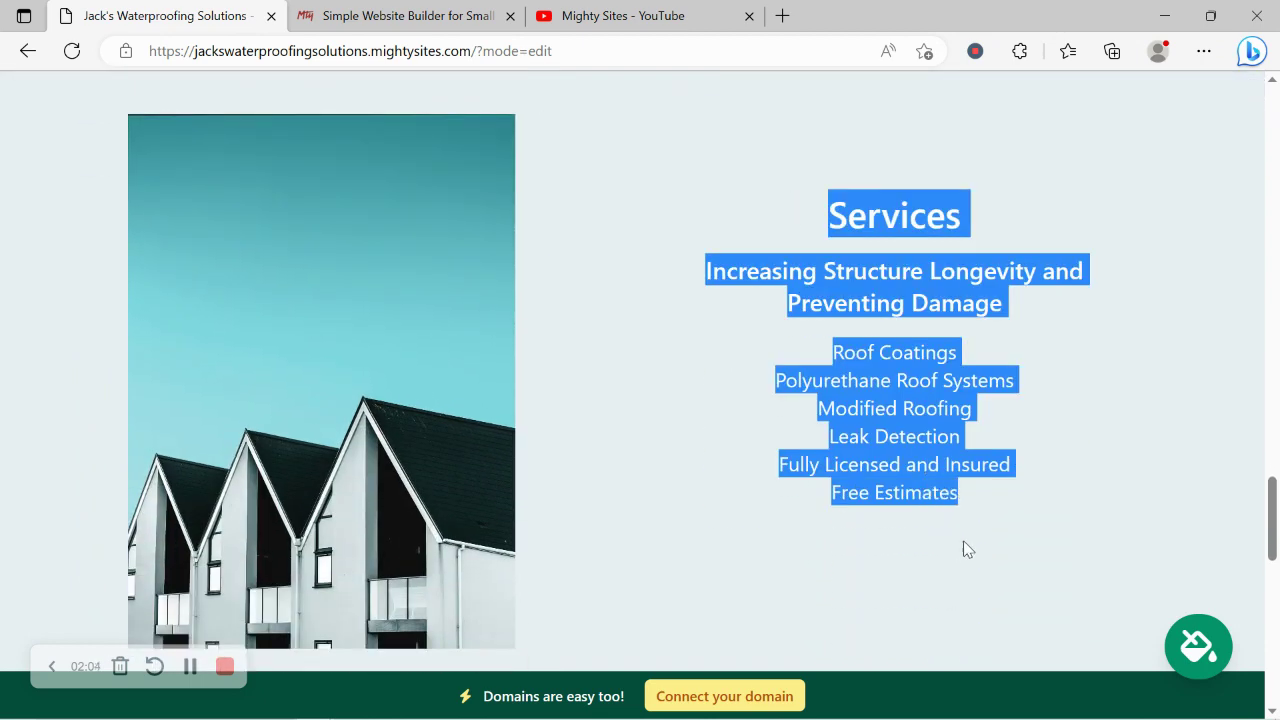
{"action": "left_click", "coordinate": [758, 566]}
- Scroll back up to the top of the generated site
{"action": "scroll", "coordinate": [758, 566], "scroll_direction": "down", "scroll_amount": 5}
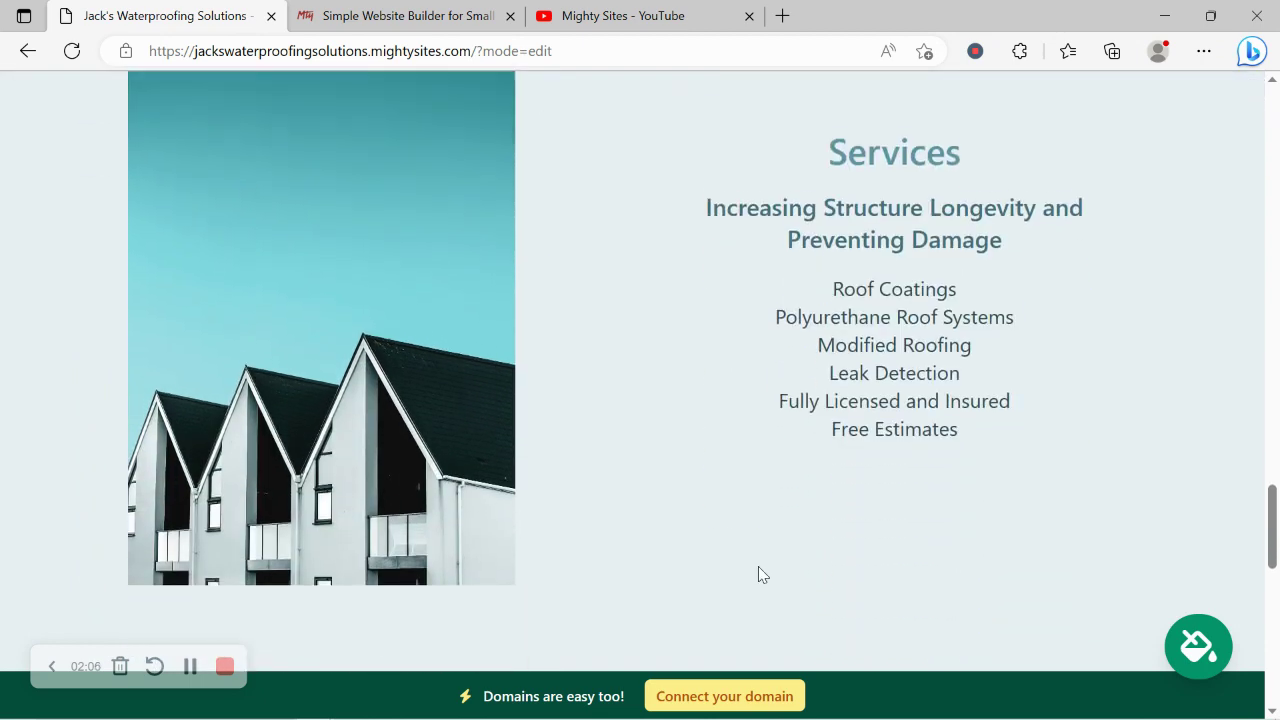
{"action": "scroll", "coordinate": [758, 566], "scroll_direction": "up", "scroll_amount": 6}
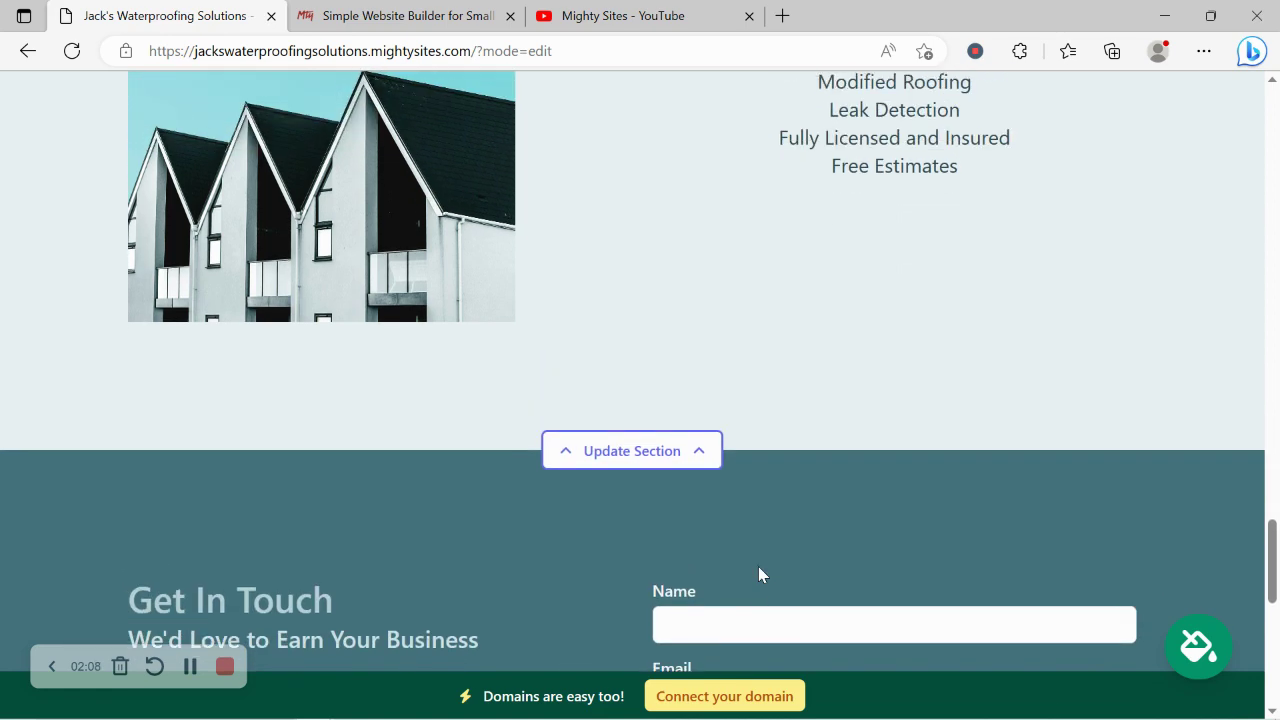
{"action": "scroll", "coordinate": [758, 566], "scroll_direction": "up", "scroll_amount": 7}
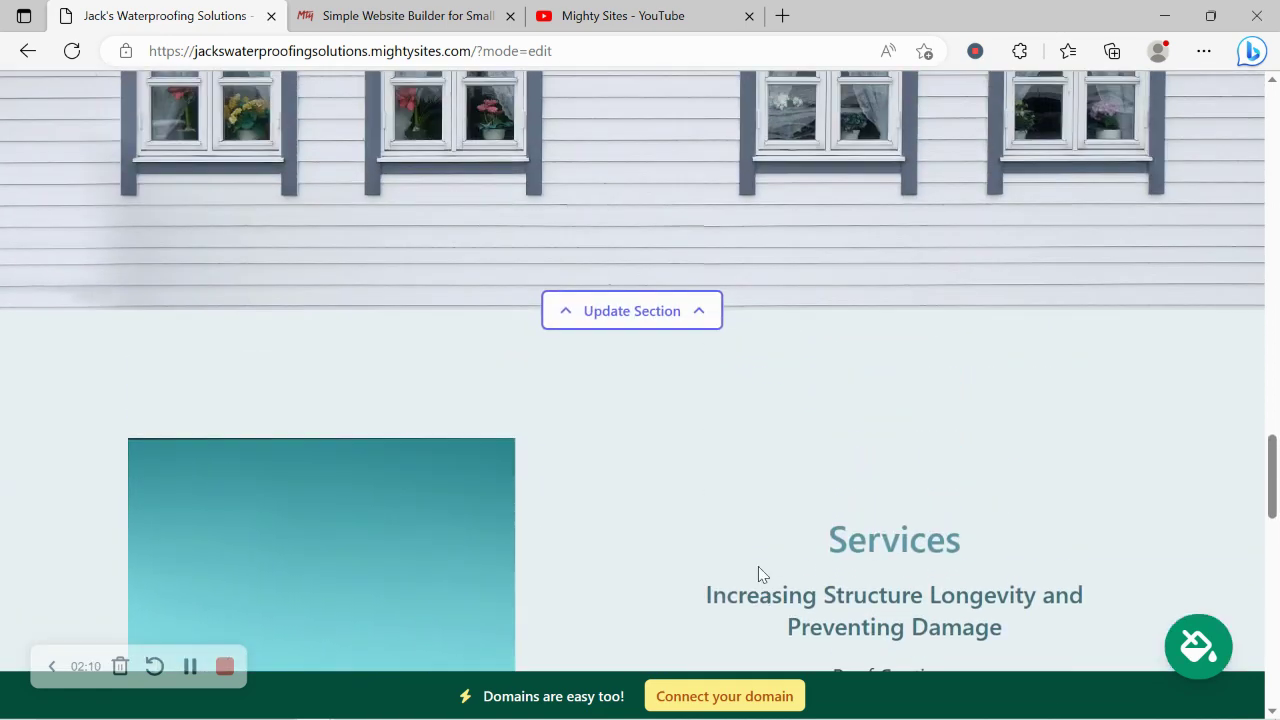
{"action": "scroll", "coordinate": [759, 568], "scroll_direction": "up", "scroll_amount": 5}
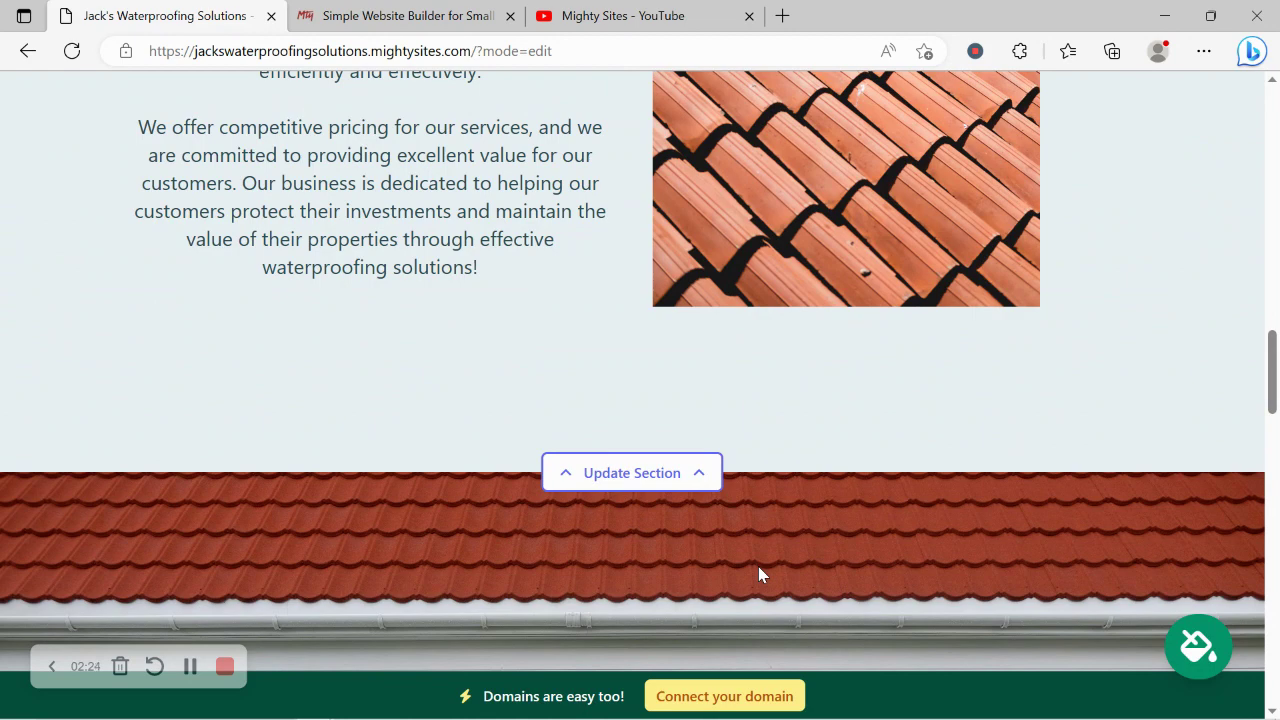
{"action": "scroll", "coordinate": [758, 566], "scroll_direction": "up", "scroll_amount": 4}
{"action": "scroll", "coordinate": [758, 566], "scroll_direction": "up", "scroll_amount": 8}
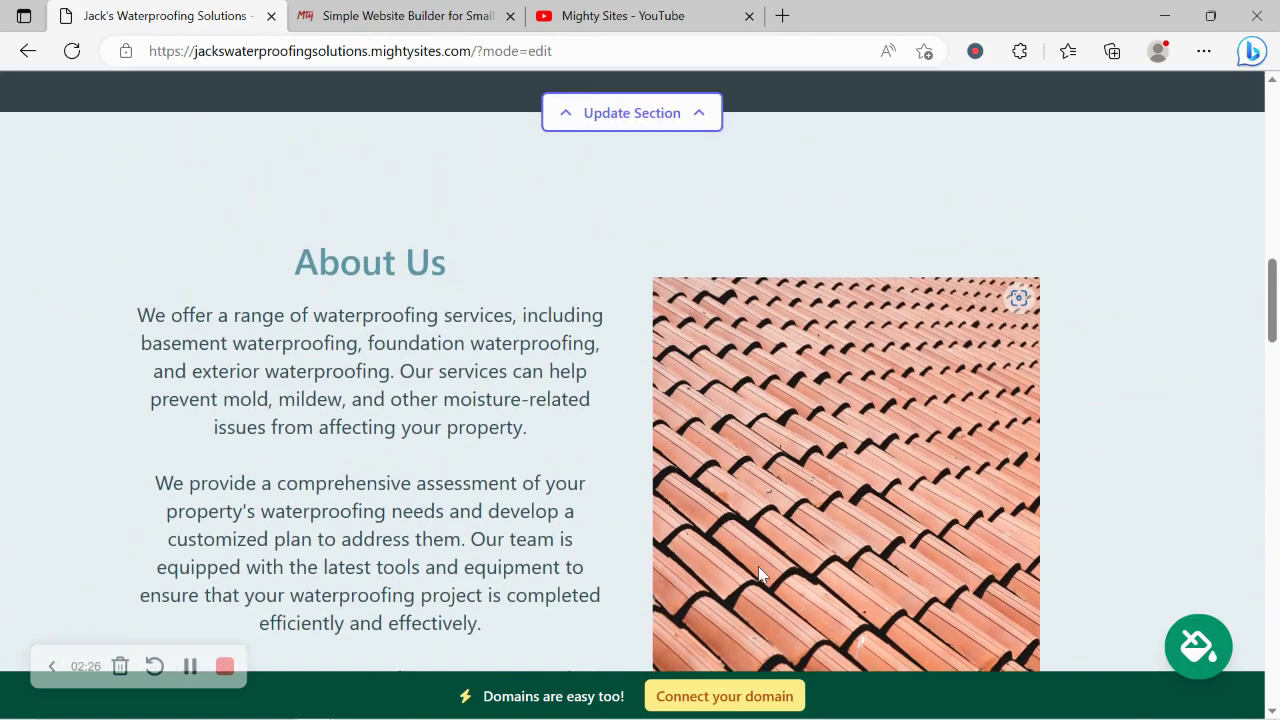
{"action": "scroll", "coordinate": [758, 566], "scroll_direction": "up", "scroll_amount": 10}
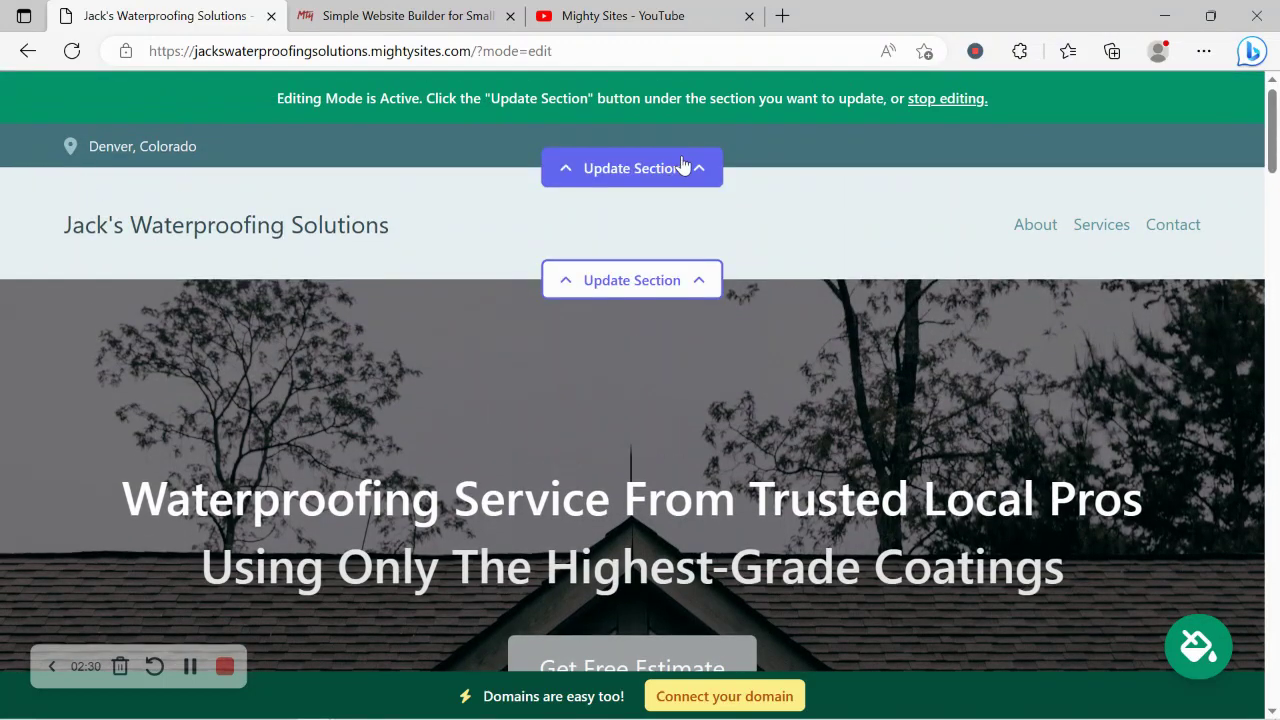
- In the location bar editor, enter the organization email (shown on site) and the phone number
{"action": "left_click", "coordinate": [682, 165]}
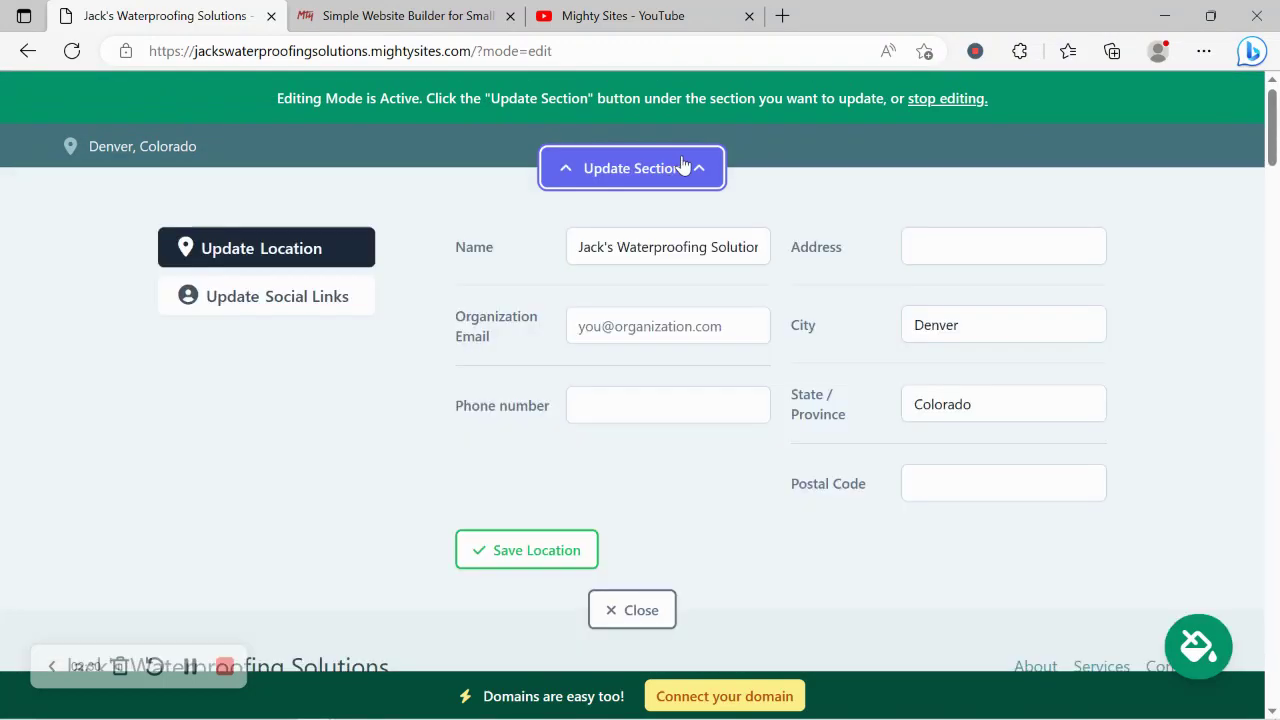
{"action": "left_click", "coordinate": [661, 319]}
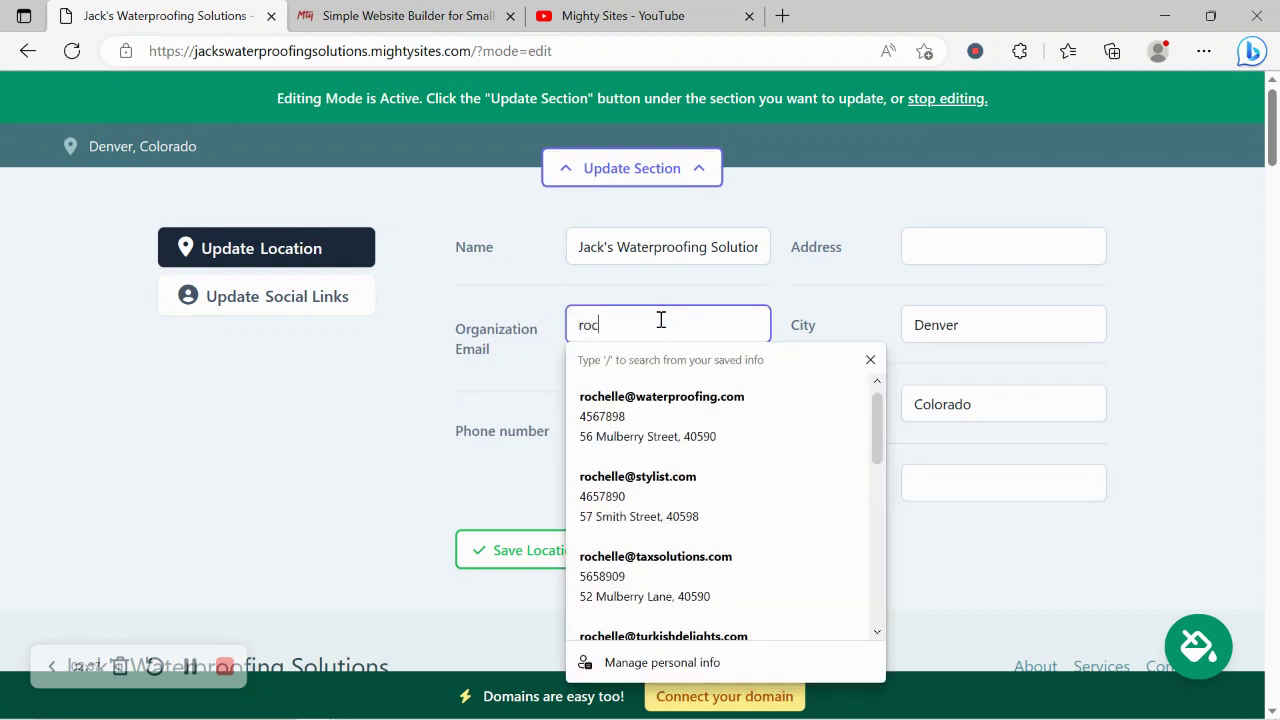
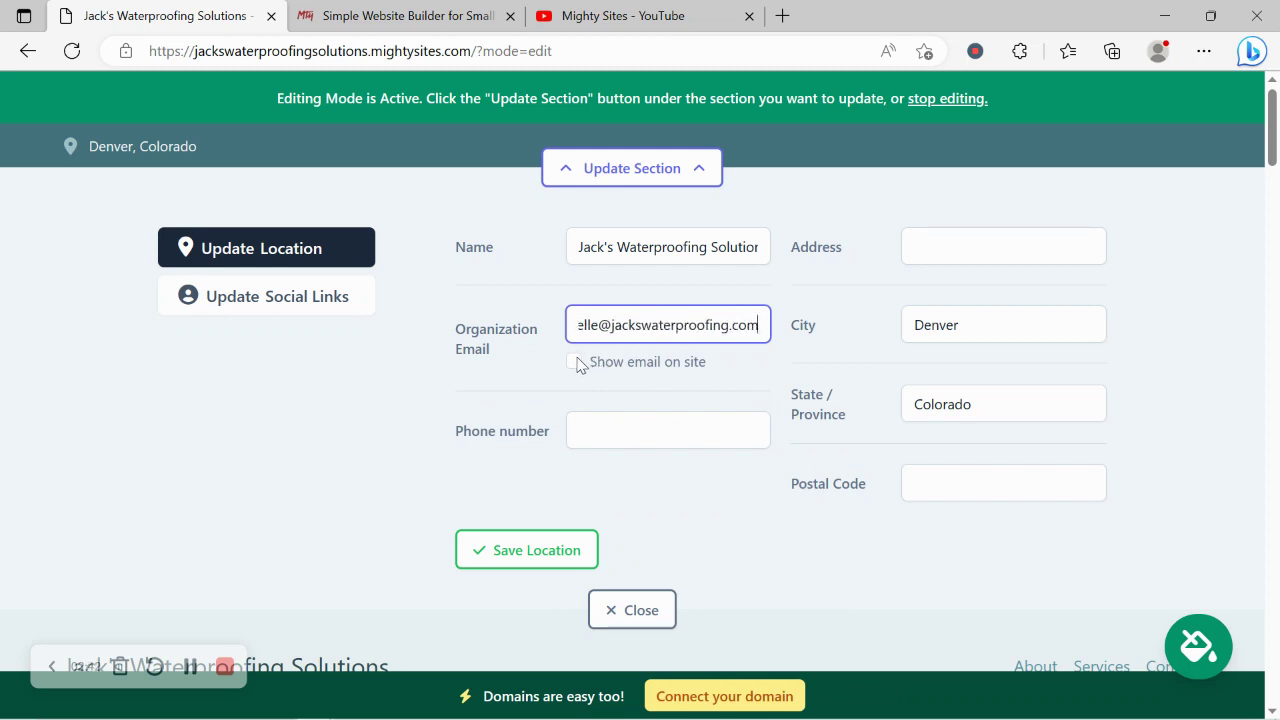
{"action": "left_click", "coordinate": [576, 363]}
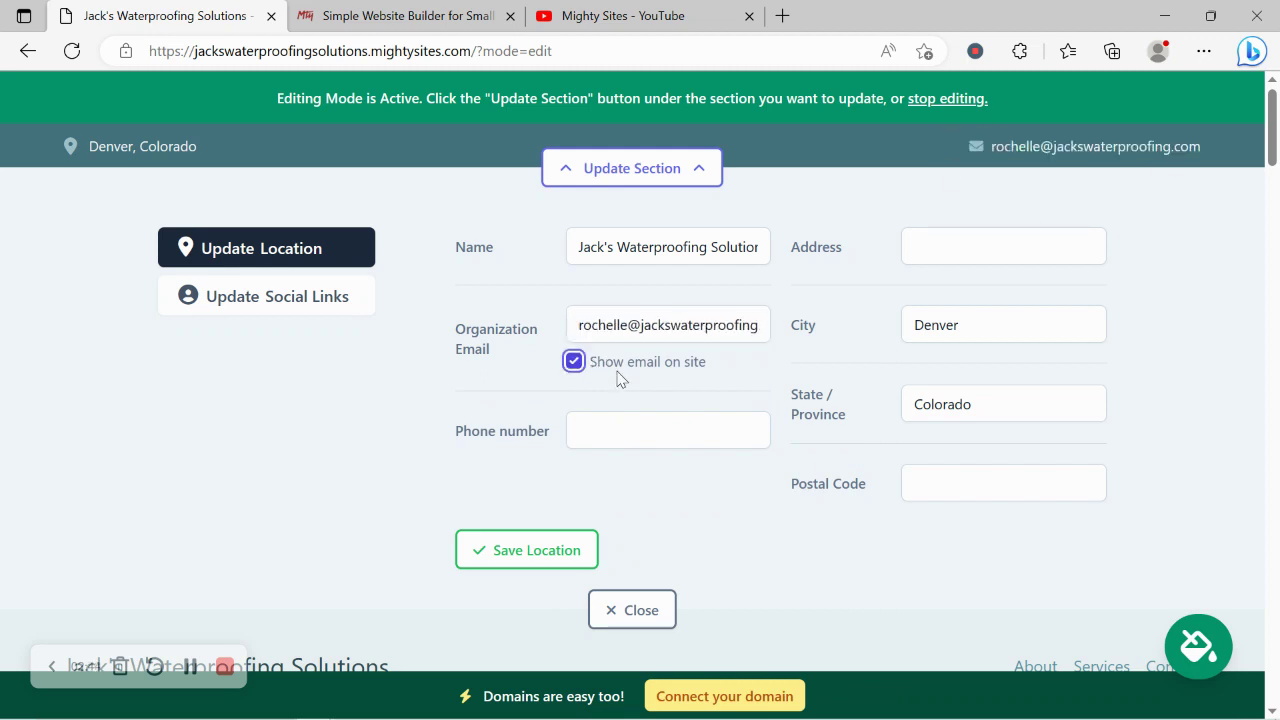
{"action": "left_click", "coordinate": [673, 421]}
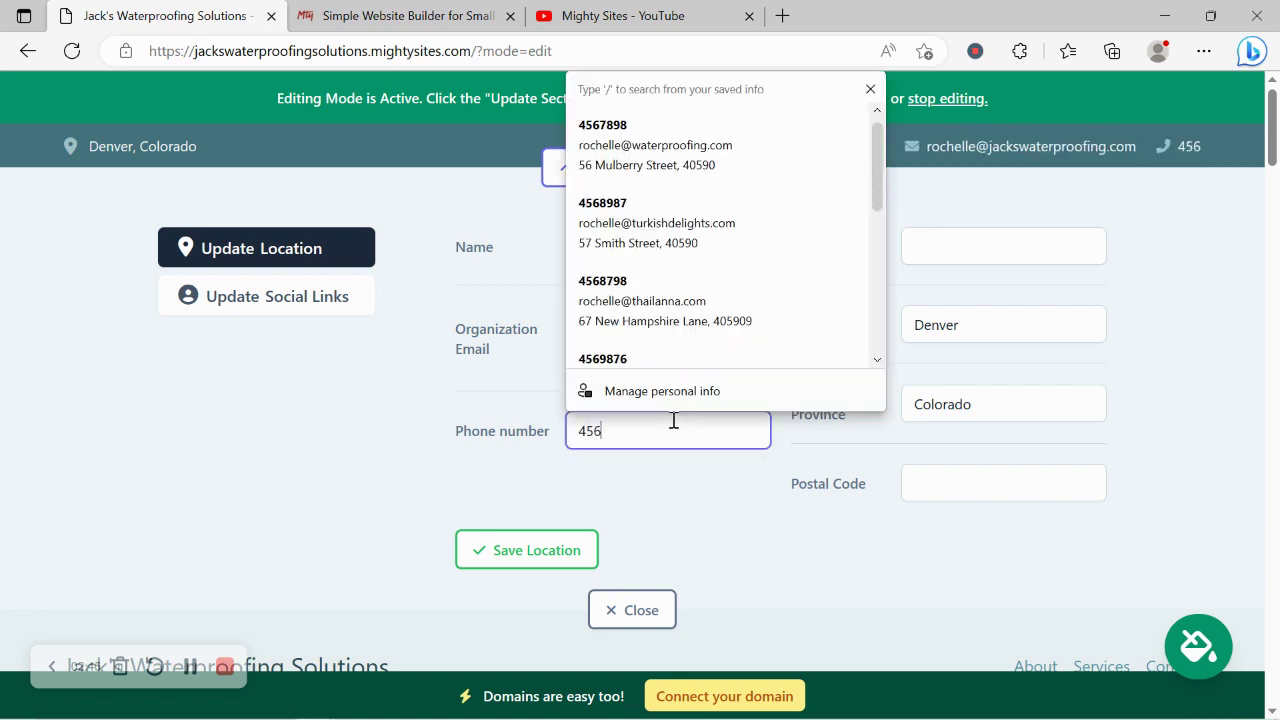
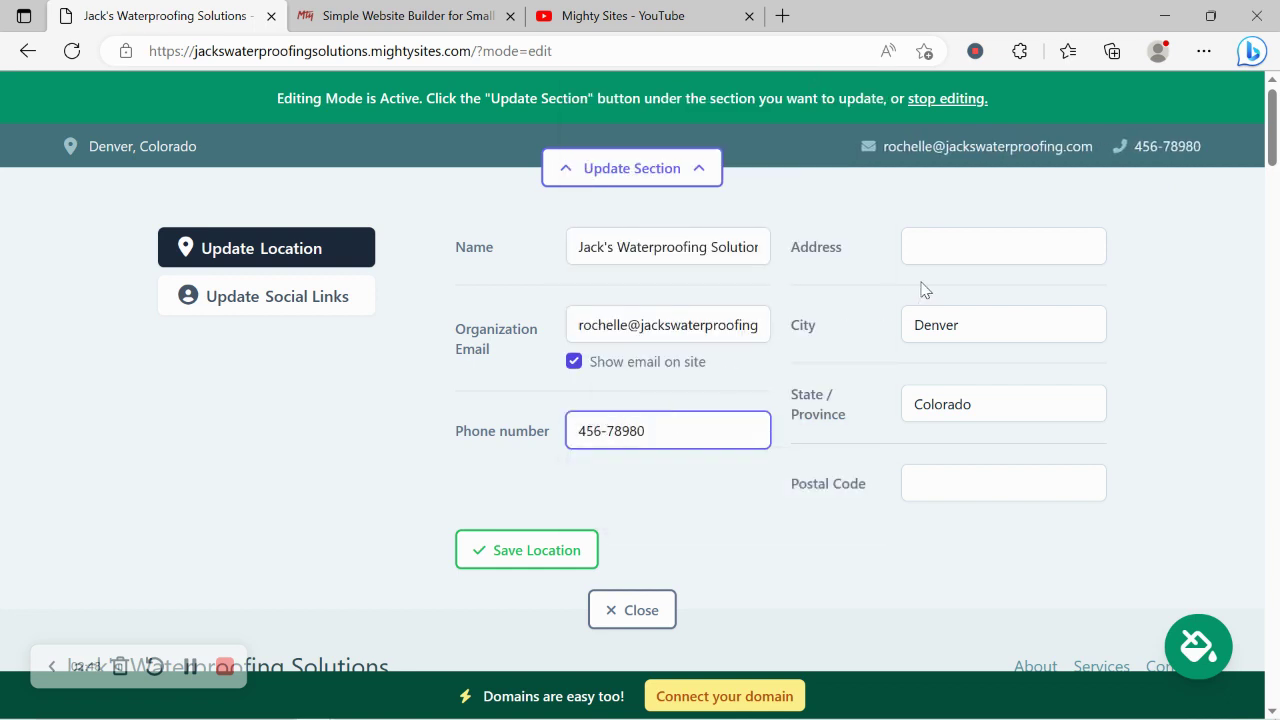
{"action": "left_click", "coordinate": [985, 243]}
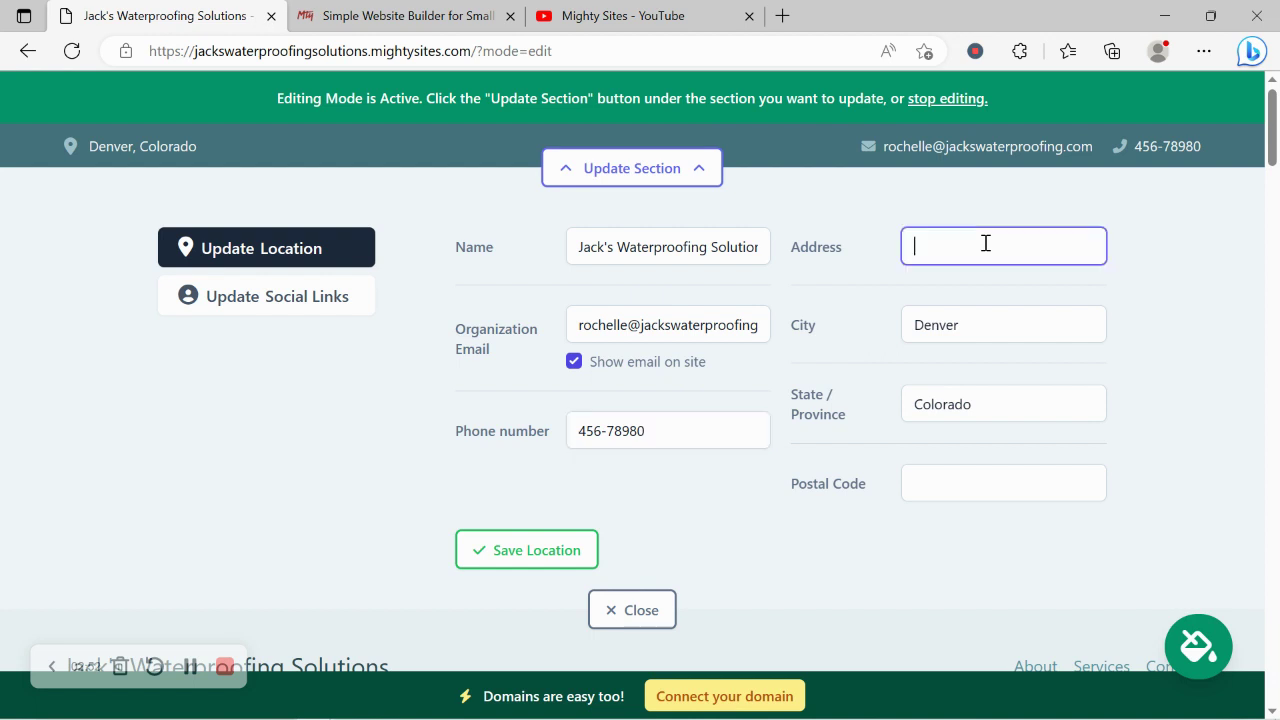
{"action": "key", "text": "Caps_Lock"}
{"action": "key", "text": "Caps_Lock"}
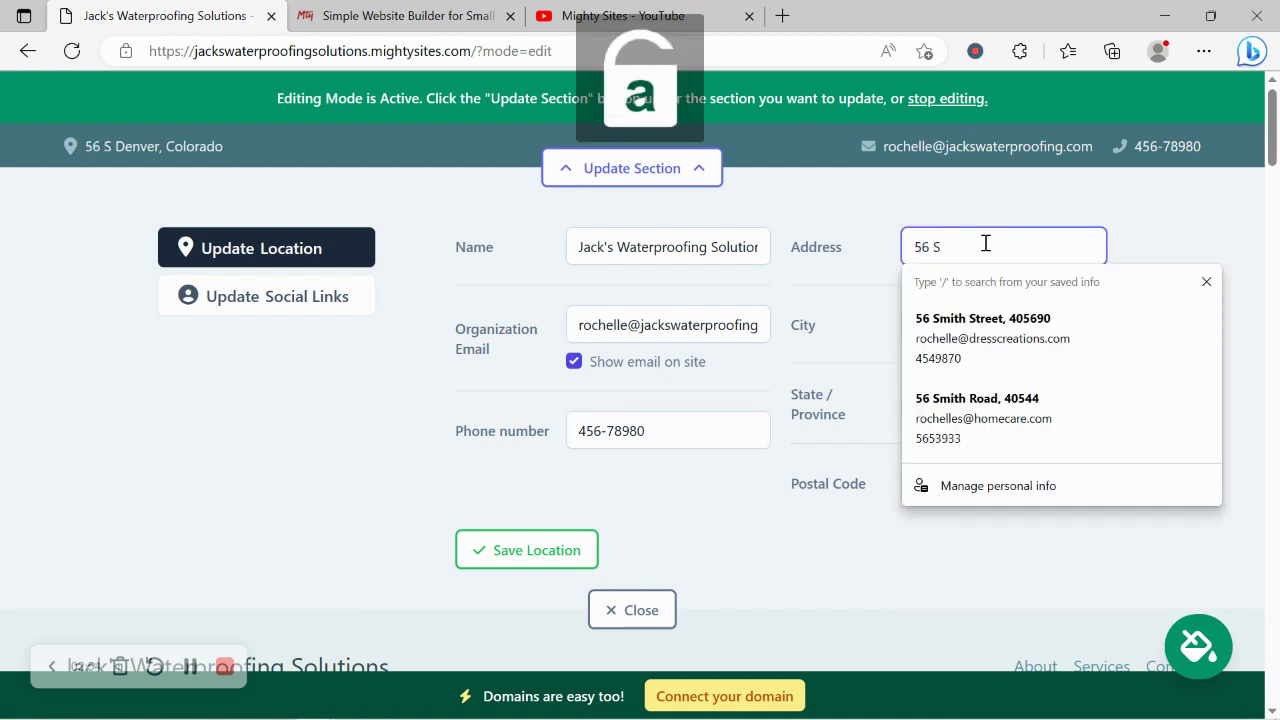
{"action": "key", "text": "Caps_Lock"}
{"action": "key", "text": "Caps_Lock"}
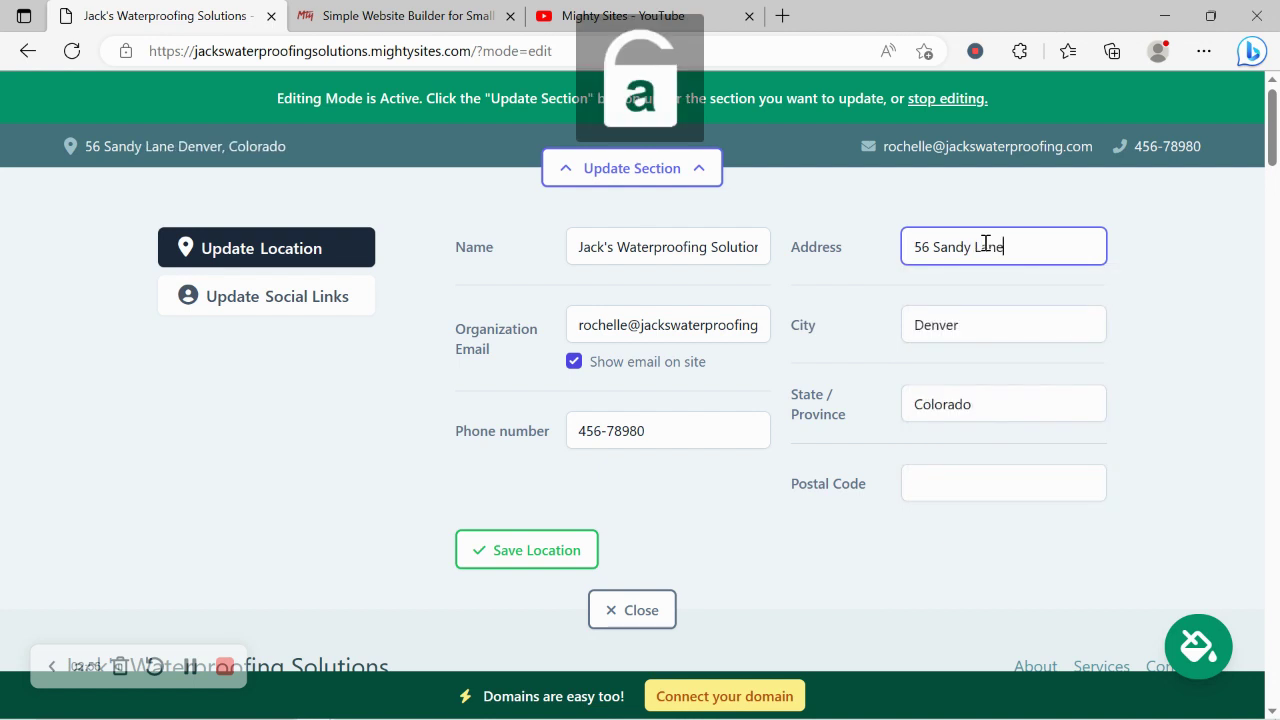
{"action": "left_click", "coordinate": [957, 489]}
{"action": "type", "text": "40590"}
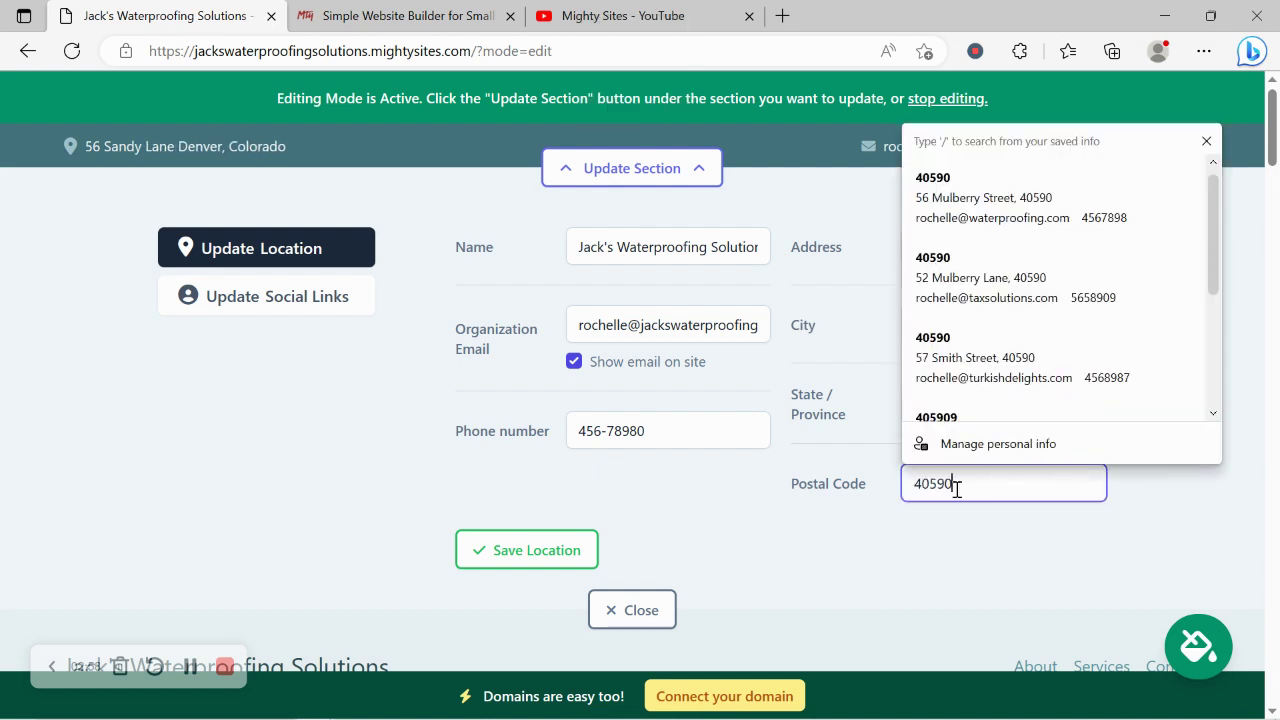
- Save the location and check the header address on Google Maps
{"action": "left_click", "coordinate": [545, 550]}
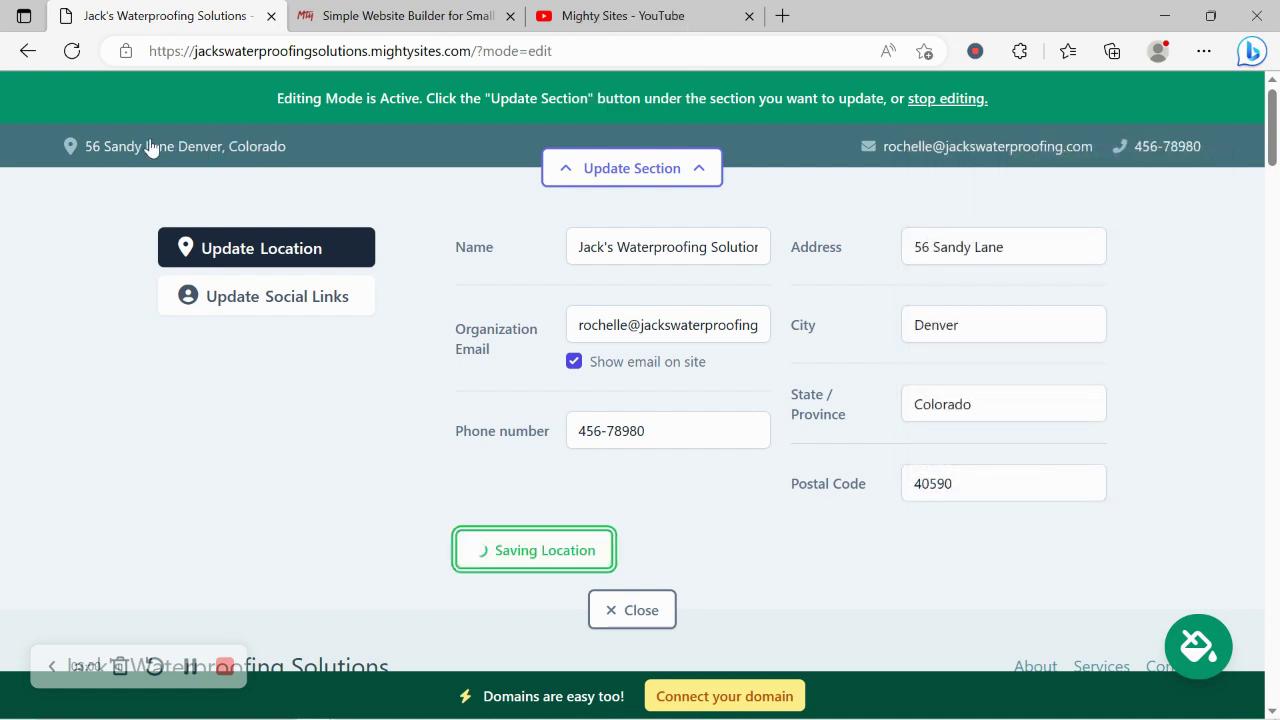
{"action": "left_click", "coordinate": [212, 146]}
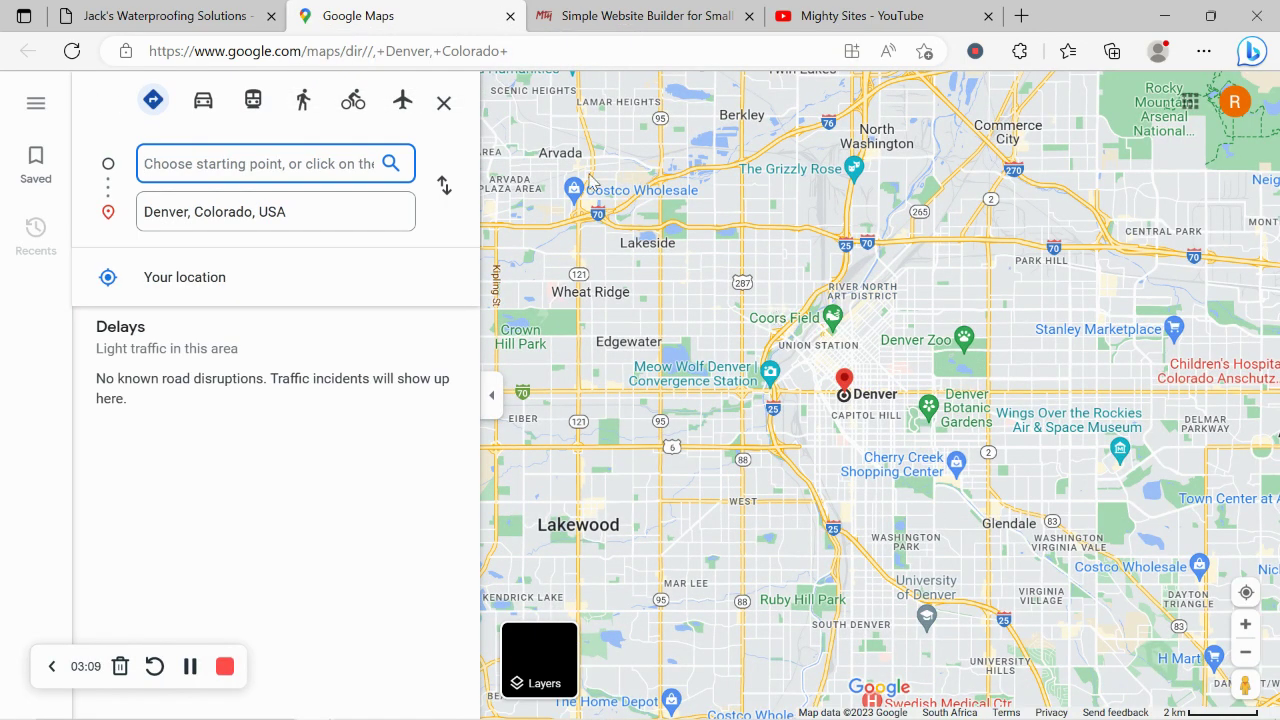
{"action": "left_click", "coordinate": [152, 10]}
- Save Instagram handle mightysites and Twitter handle mightysitesusa as social links
{"action": "left_click", "coordinate": [510, 16]}
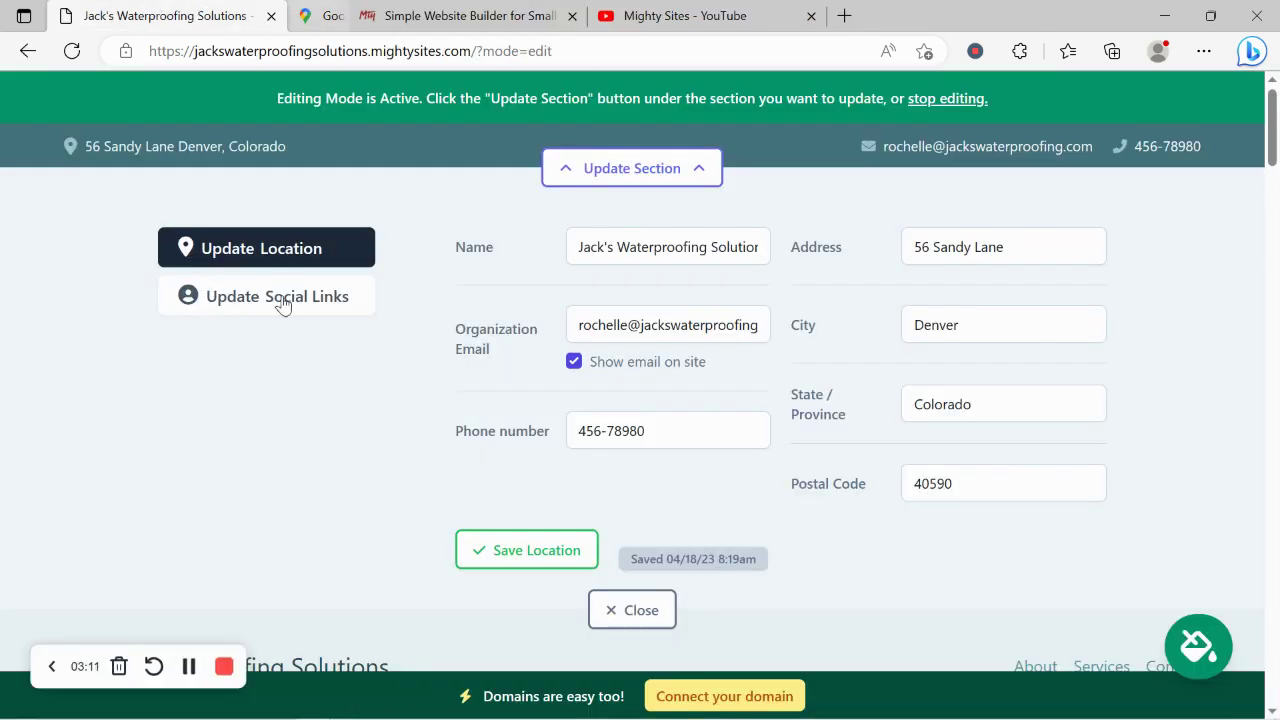
{"action": "left_click", "coordinate": [280, 300]}
{"action": "left_click", "coordinate": [608, 236]}
{"action": "type", "text": "migh"}
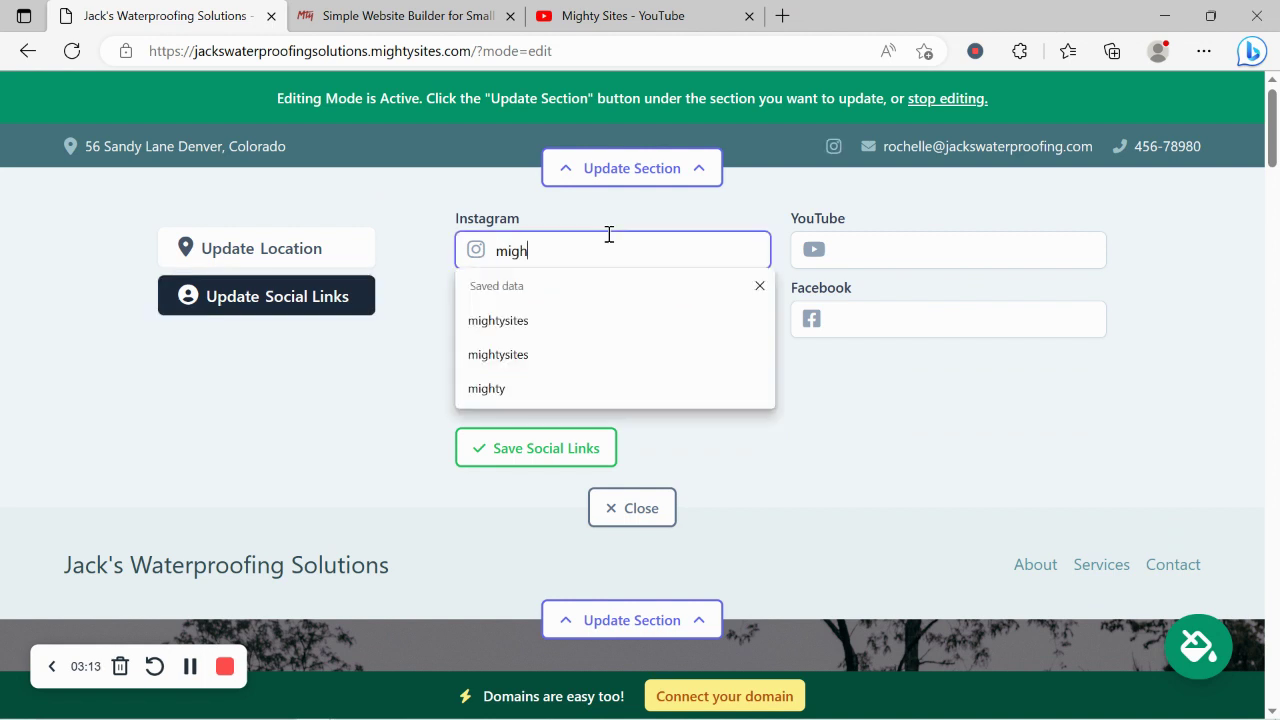
{"action": "type", "text": "tysites"}
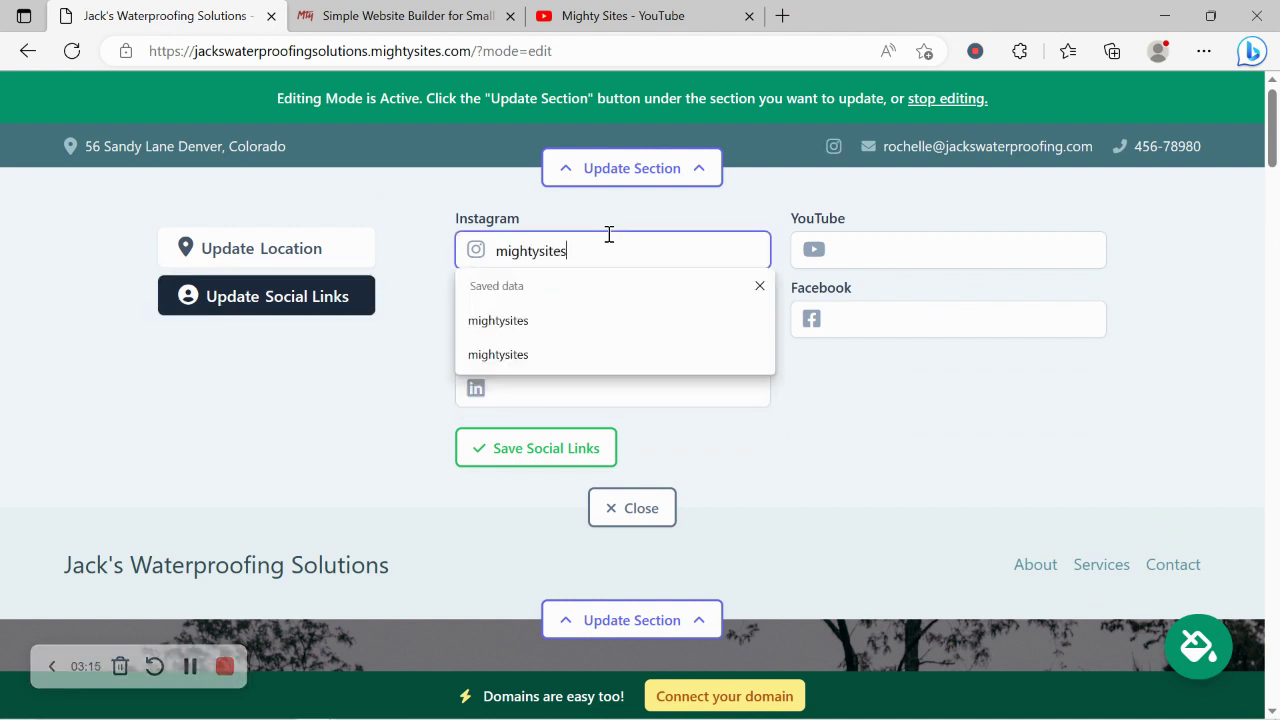
{"action": "left_click", "coordinate": [349, 414]}
{"action": "left_click", "coordinate": [580, 313]}
{"action": "type", "text": "migh"}
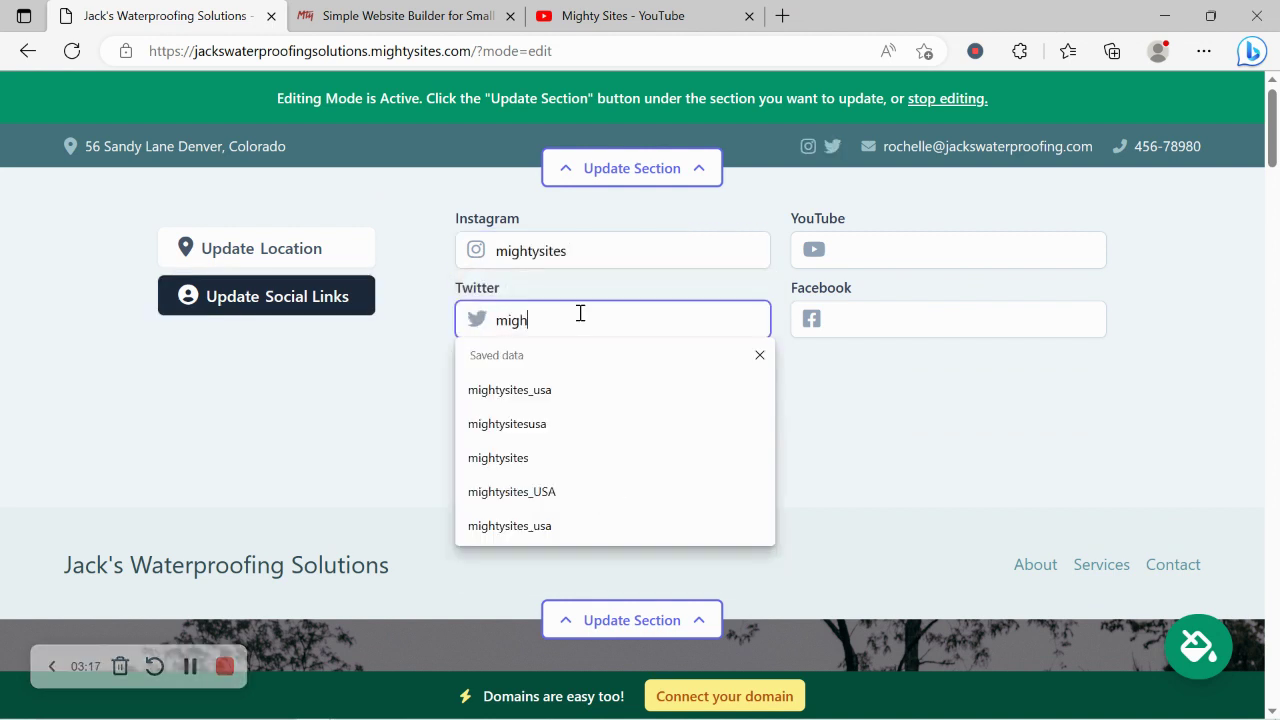
{"action": "type", "text": "tysitesusa"}
{"action": "left_click", "coordinate": [557, 458]}
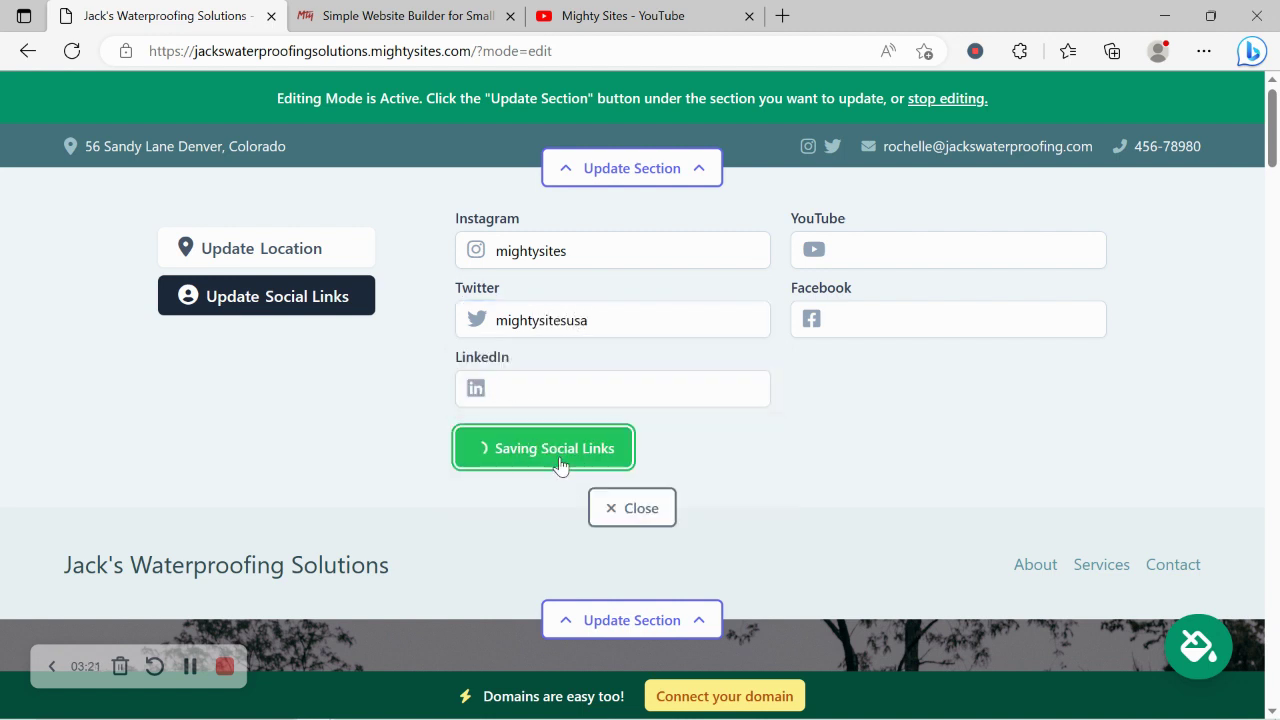
- Scroll to the footer to verify the social links, then close the social links editor
{"action": "left_click_drag", "start_coordinate": [1274, 130], "coordinate": [1275, 645]}
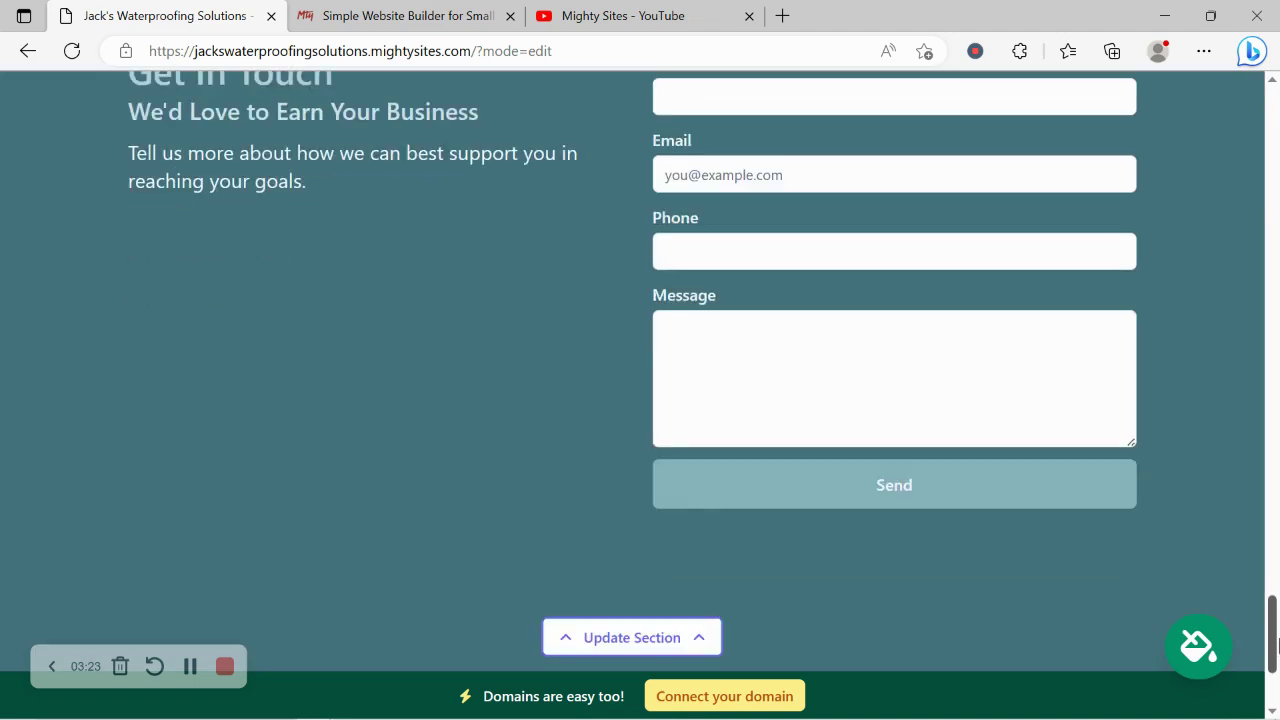
{"action": "scroll", "coordinate": [1049, 578], "scroll_direction": "down", "scroll_amount": 2}
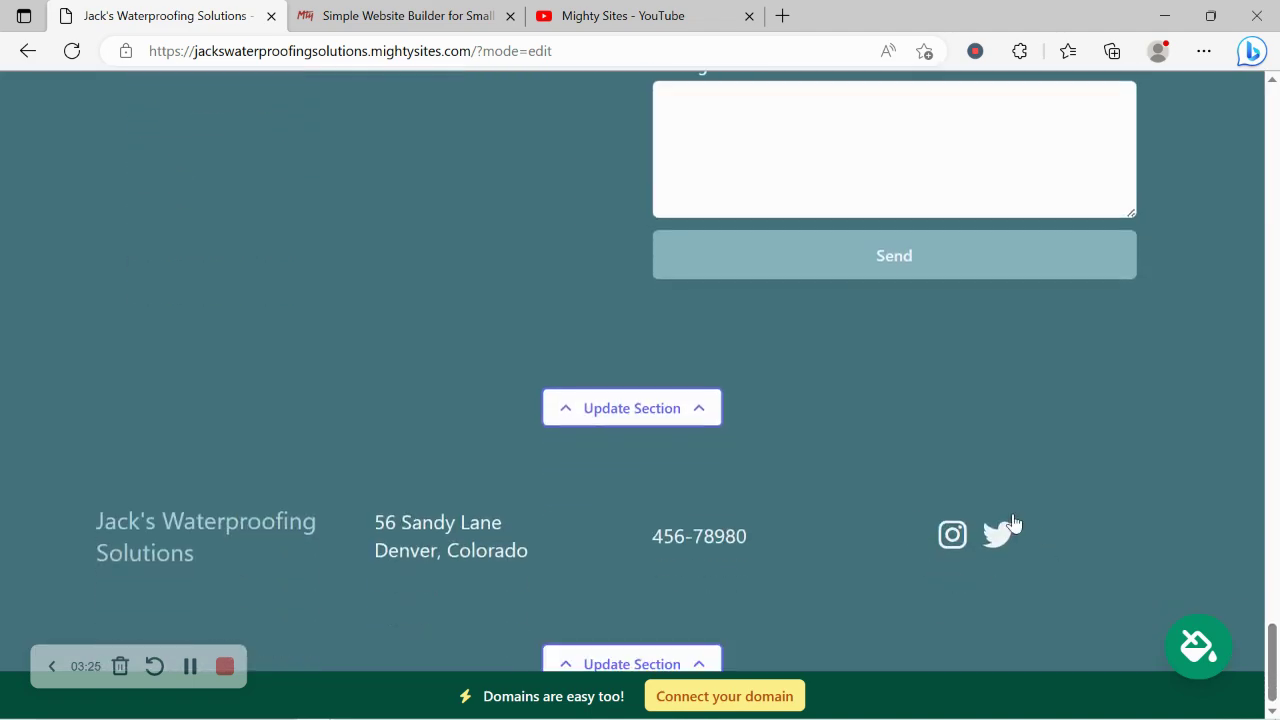
{"action": "left_click", "coordinate": [1012, 522]}
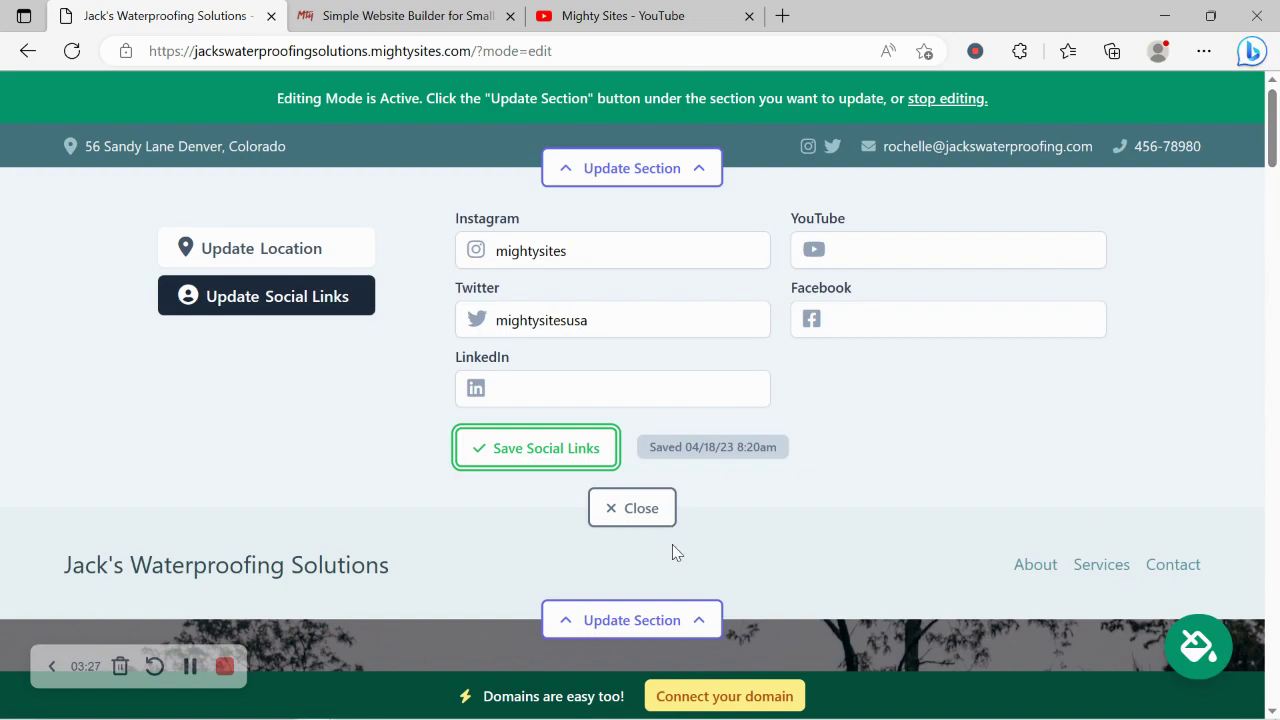
{"action": "left_click", "coordinate": [655, 512]}
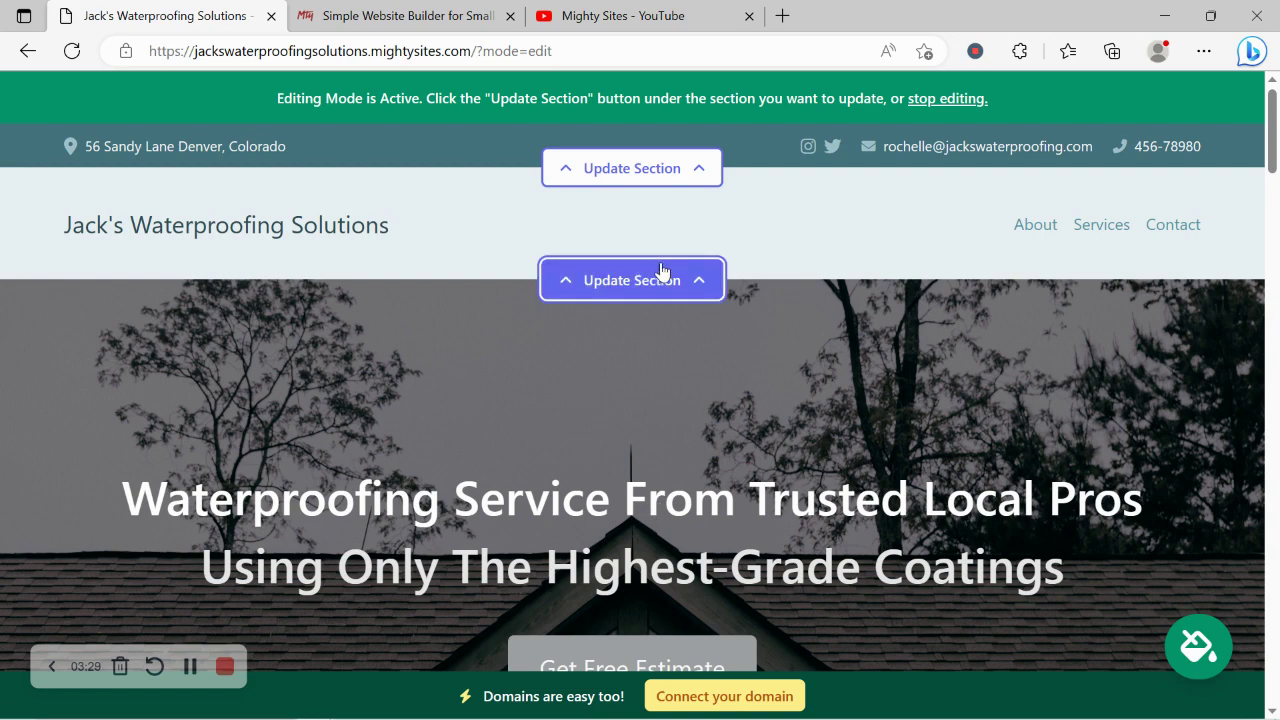
- Upload the Mighty Sites logo image for the header and crop its top and bottom
{"action": "left_click", "coordinate": [660, 271]}
{"action": "left_click", "coordinate": [236, 424]}
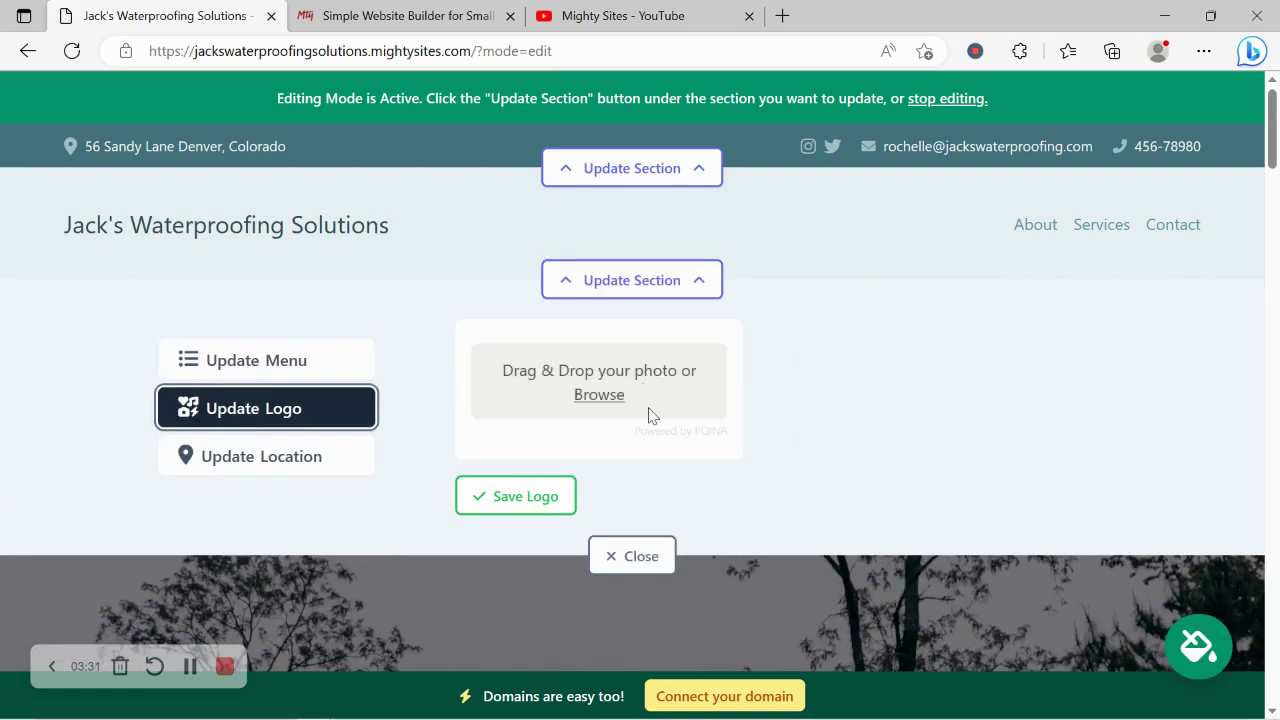
{"action": "left_click", "coordinate": [612, 408]}
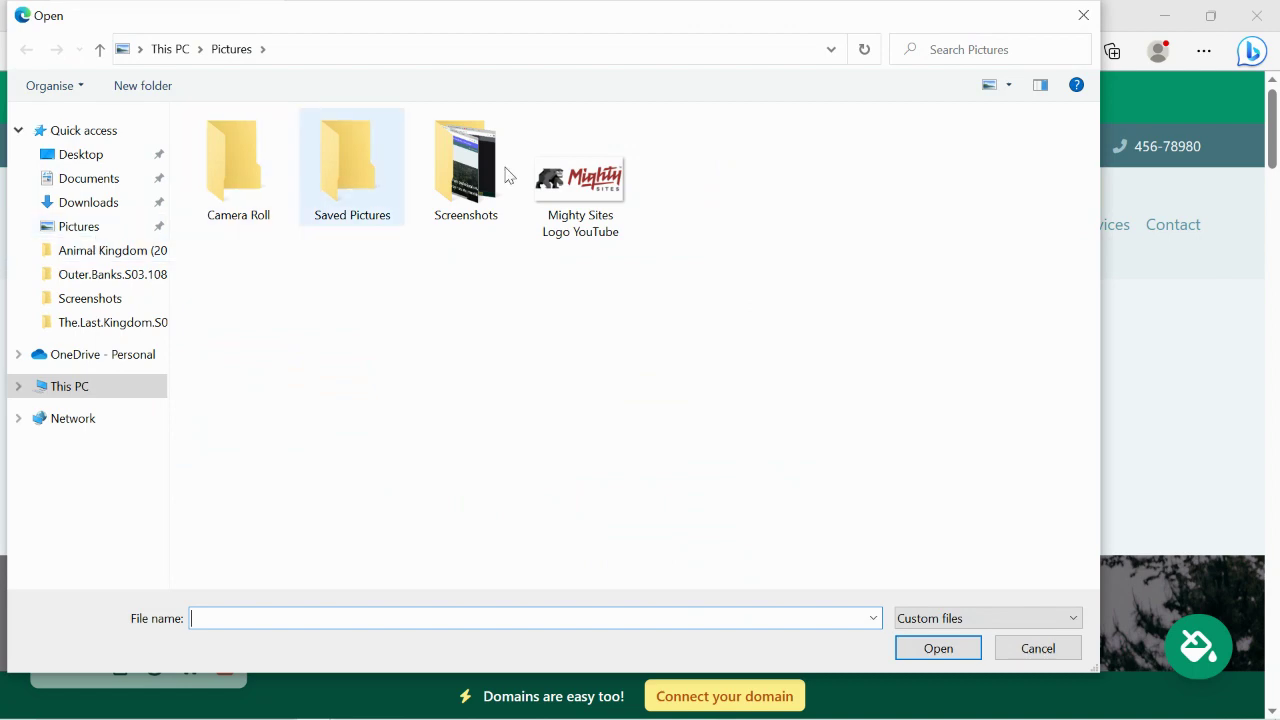
{"action": "double_click", "coordinate": [627, 190]}
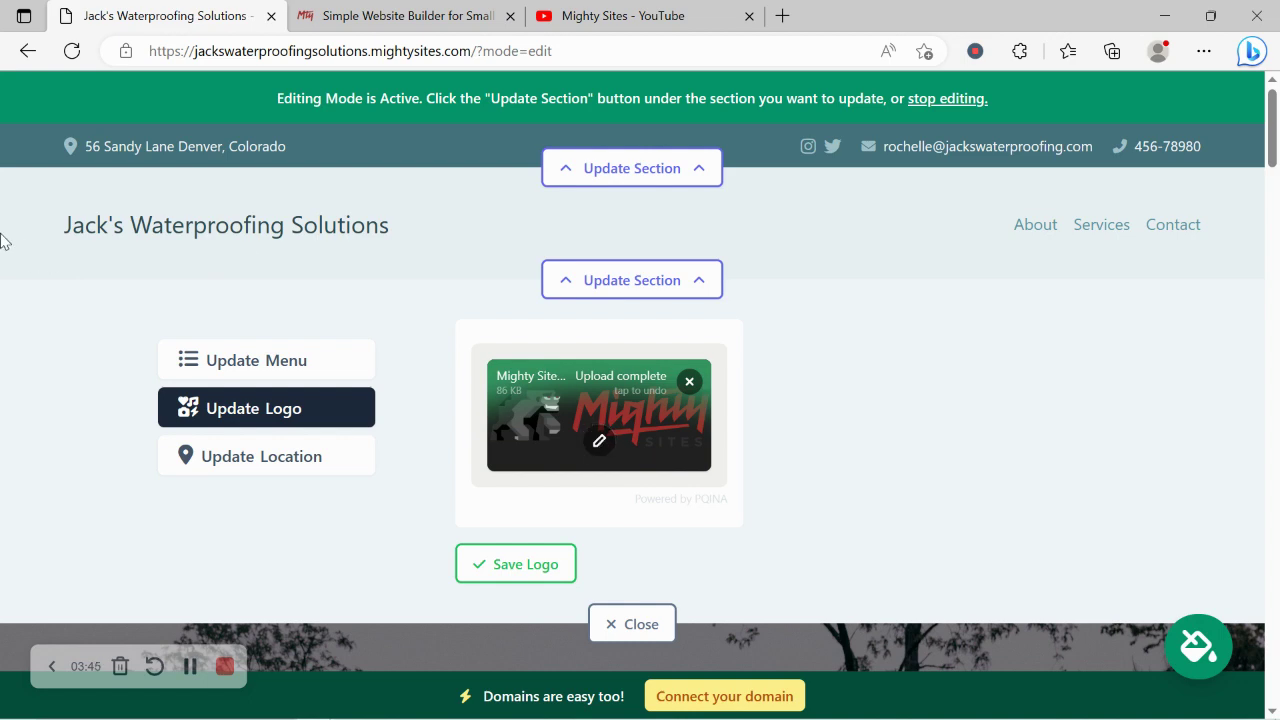
{"action": "left_click", "coordinate": [599, 441]}
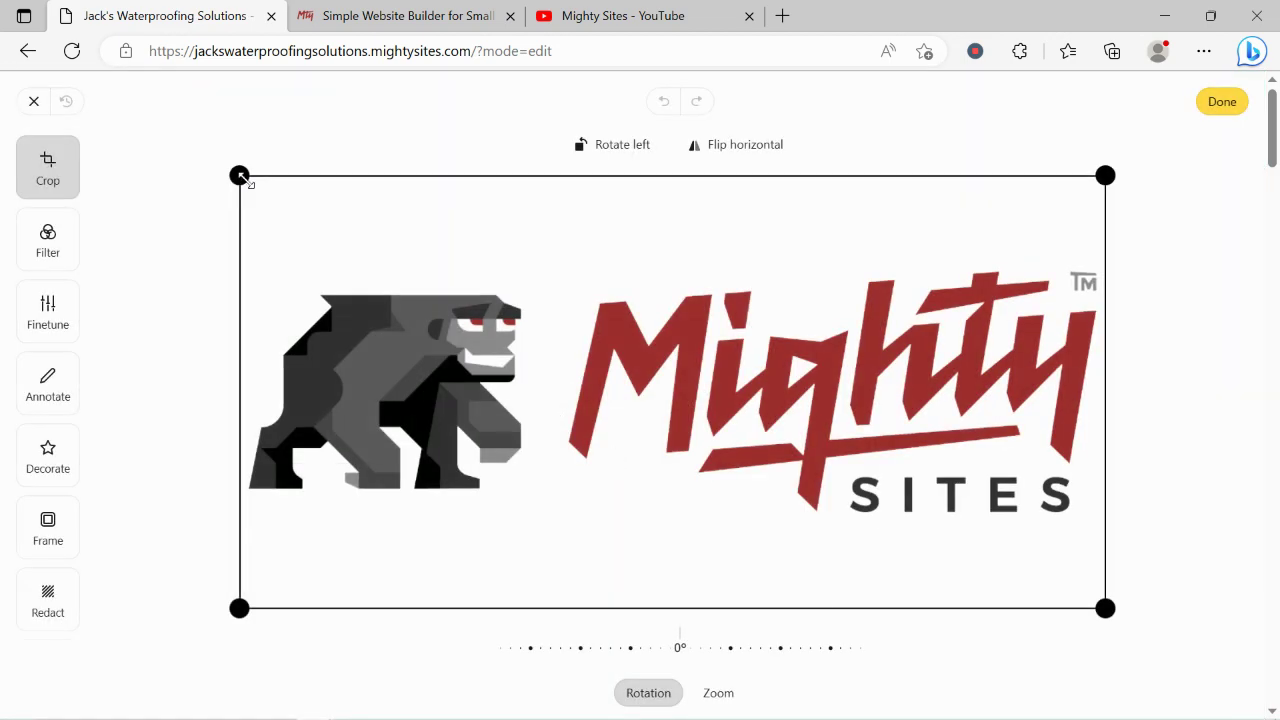
{"action": "left_click_drag", "start_coordinate": [241, 177], "coordinate": [240, 245]}
{"action": "left_click_drag", "start_coordinate": [246, 598], "coordinate": [246, 543]}
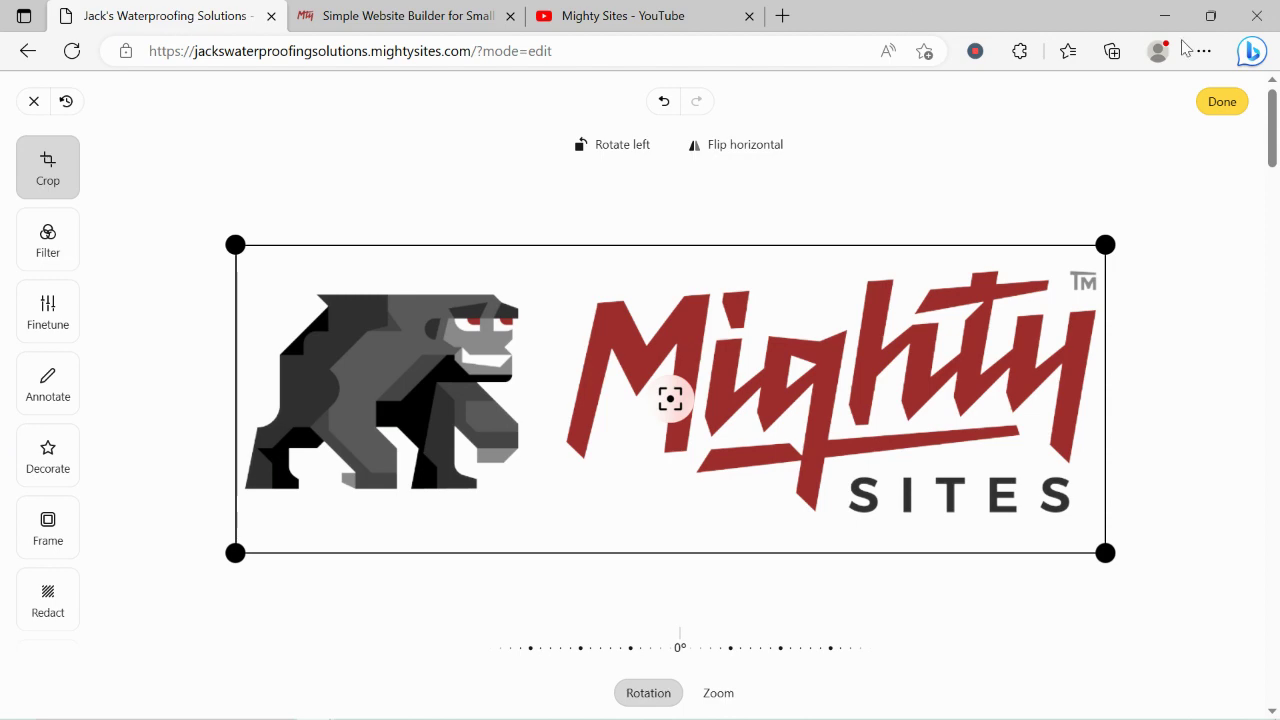
{"action": "left_click", "coordinate": [1216, 108]}
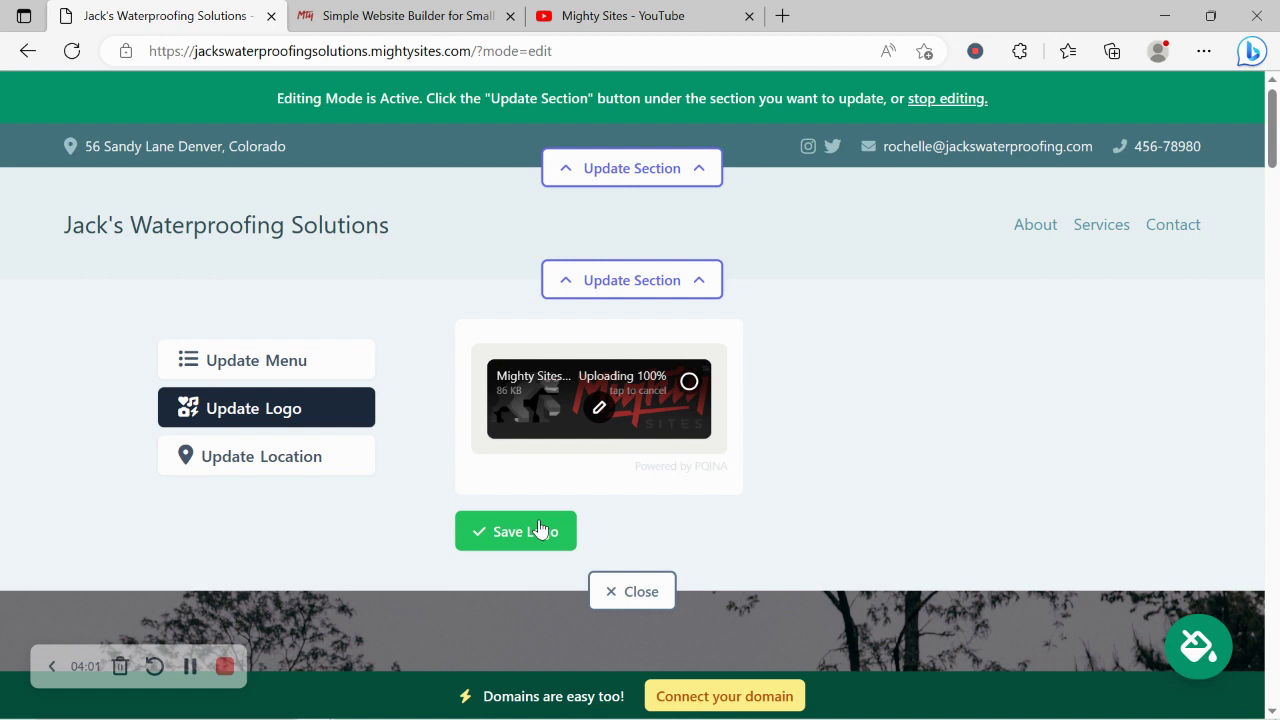
- Save the new logo, enlarge it once, and close the logo editor
{"action": "left_click", "coordinate": [538, 530]}
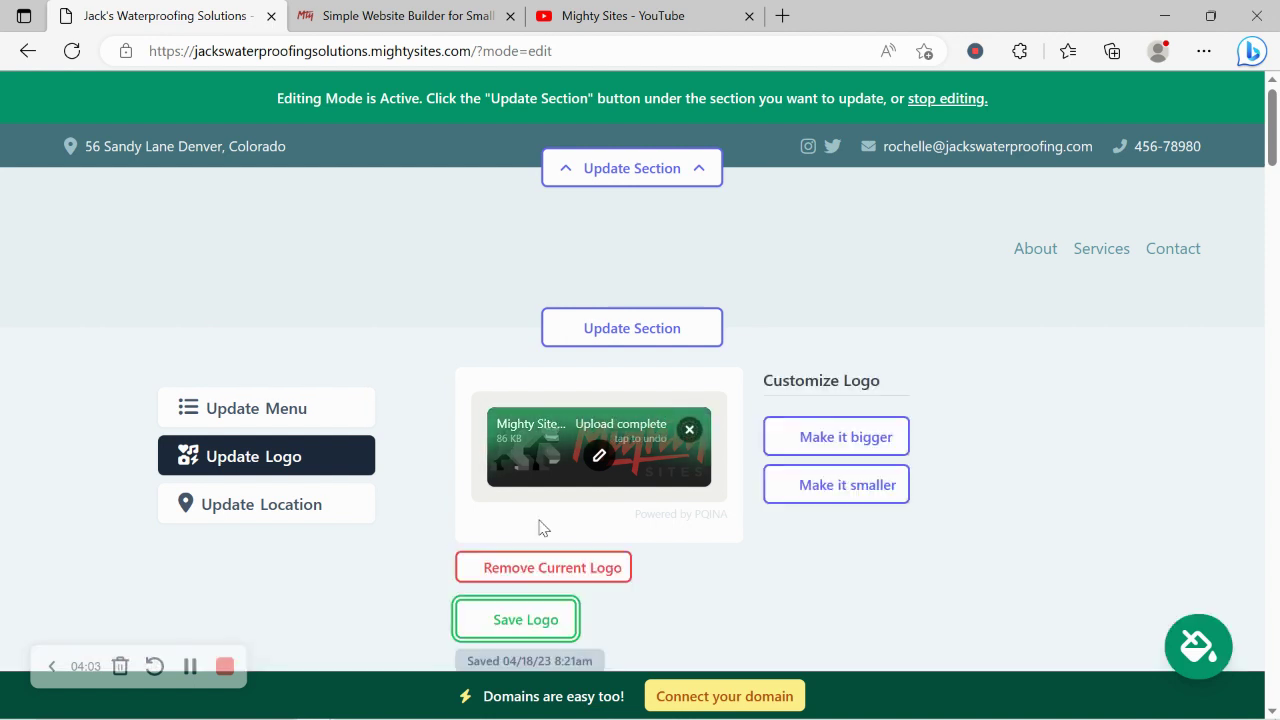
{"action": "left_click", "coordinate": [855, 440]}
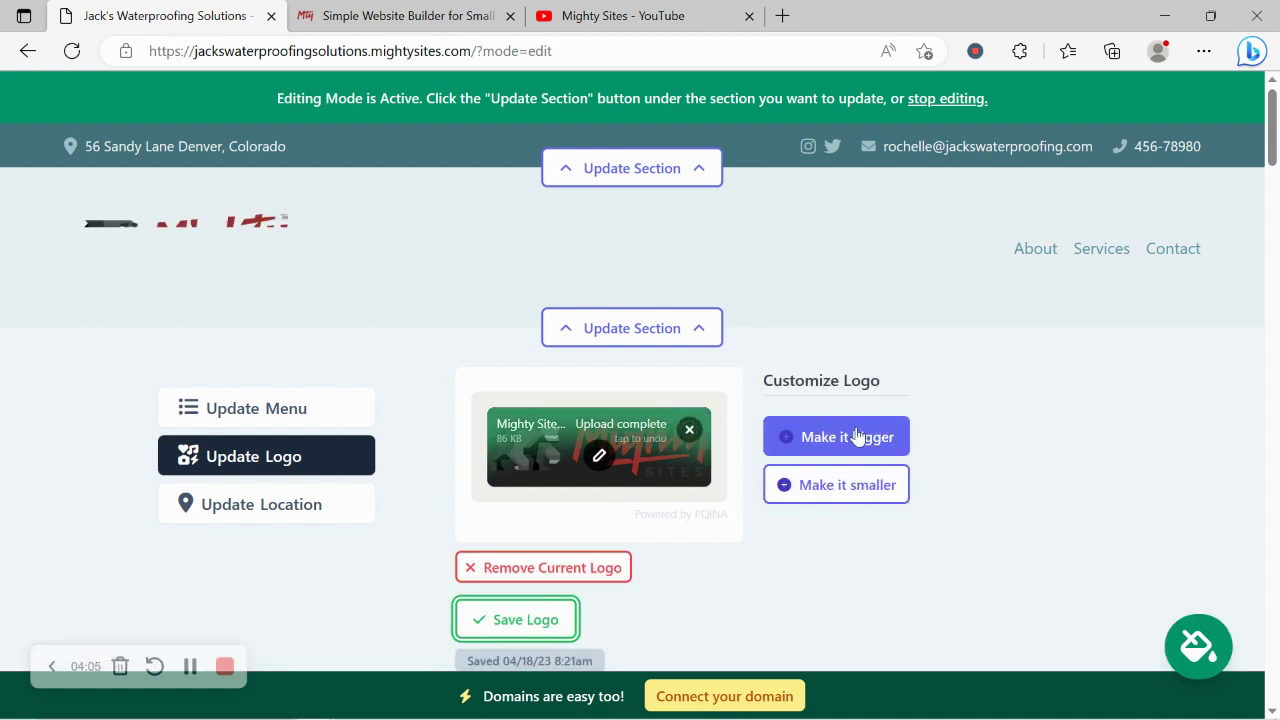
{"action": "scroll", "coordinate": [93, 222], "scroll_direction": "down", "scroll_amount": 1}
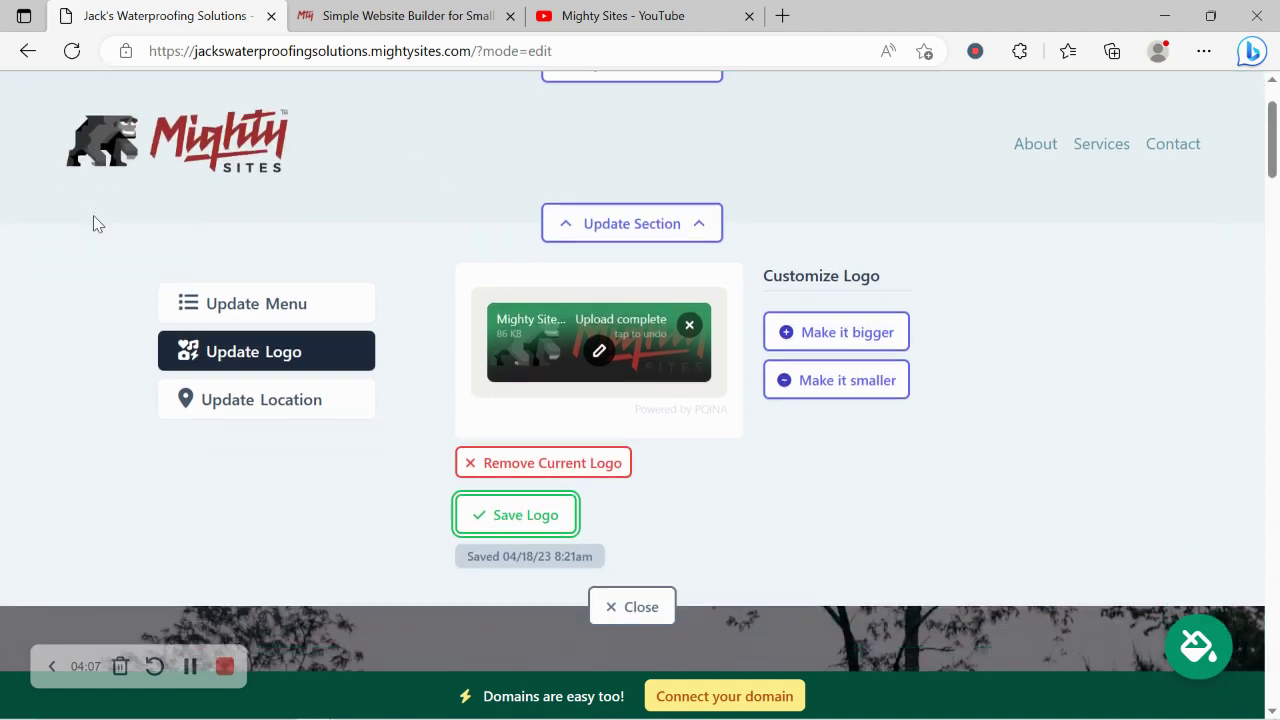
{"action": "scroll", "coordinate": [623, 380], "scroll_direction": "down", "scroll_amount": 1}
{"action": "left_click", "coordinate": [640, 469]}
{"action": "scroll", "coordinate": [637, 470], "scroll_direction": "up", "scroll_amount": 2}
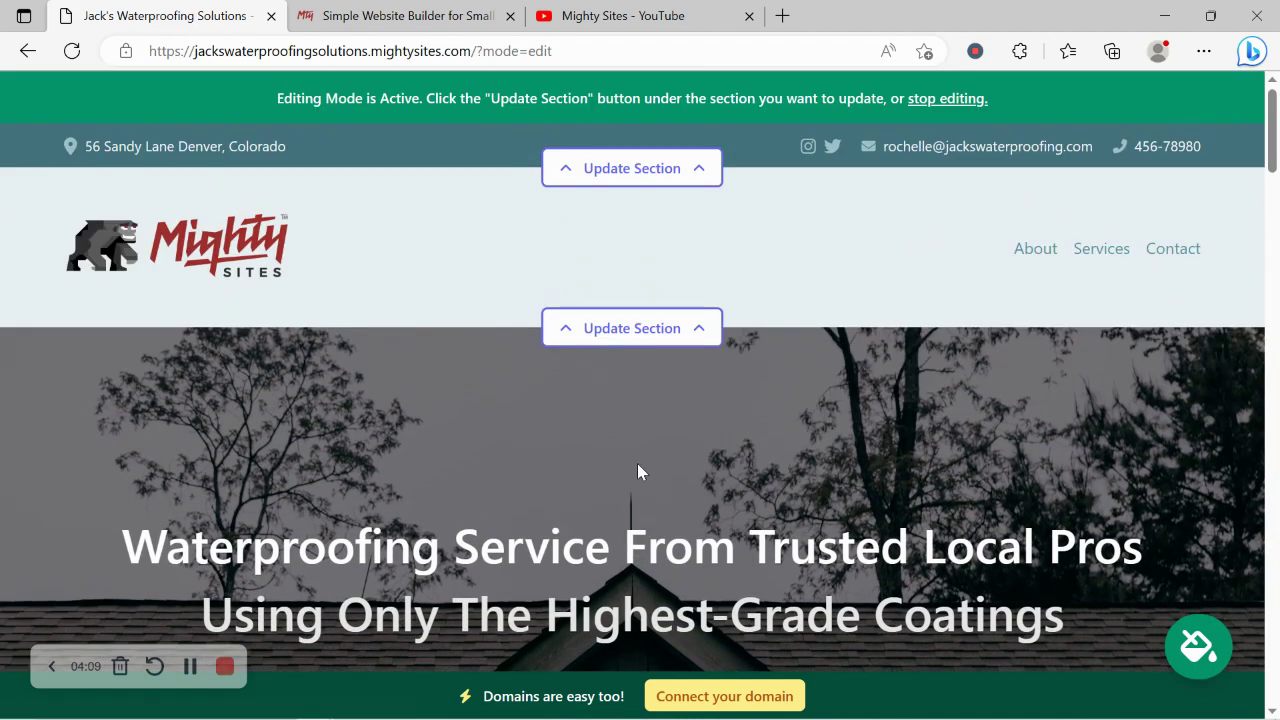
- Pick the blue theme under Try a New Theme and save it
{"action": "scroll", "coordinate": [638, 465], "scroll_direction": "down", "scroll_amount": 5}
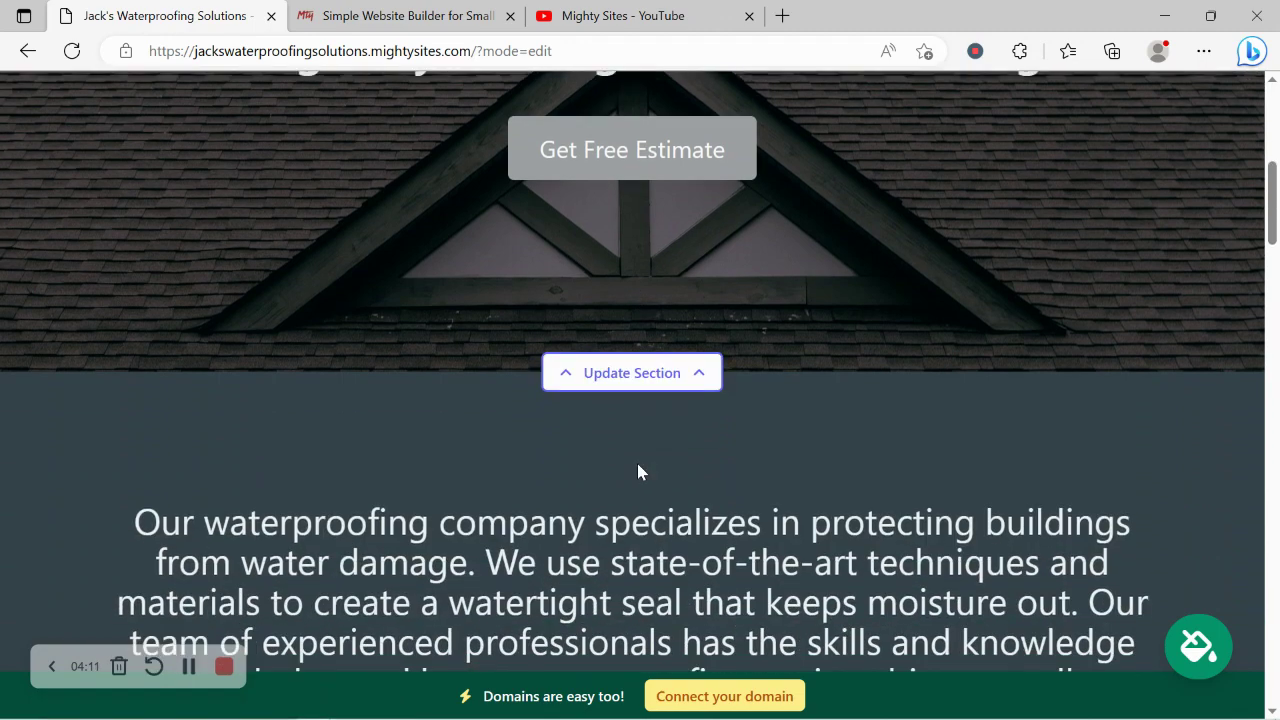
{"action": "scroll", "coordinate": [638, 465], "scroll_direction": "down", "scroll_amount": 2}
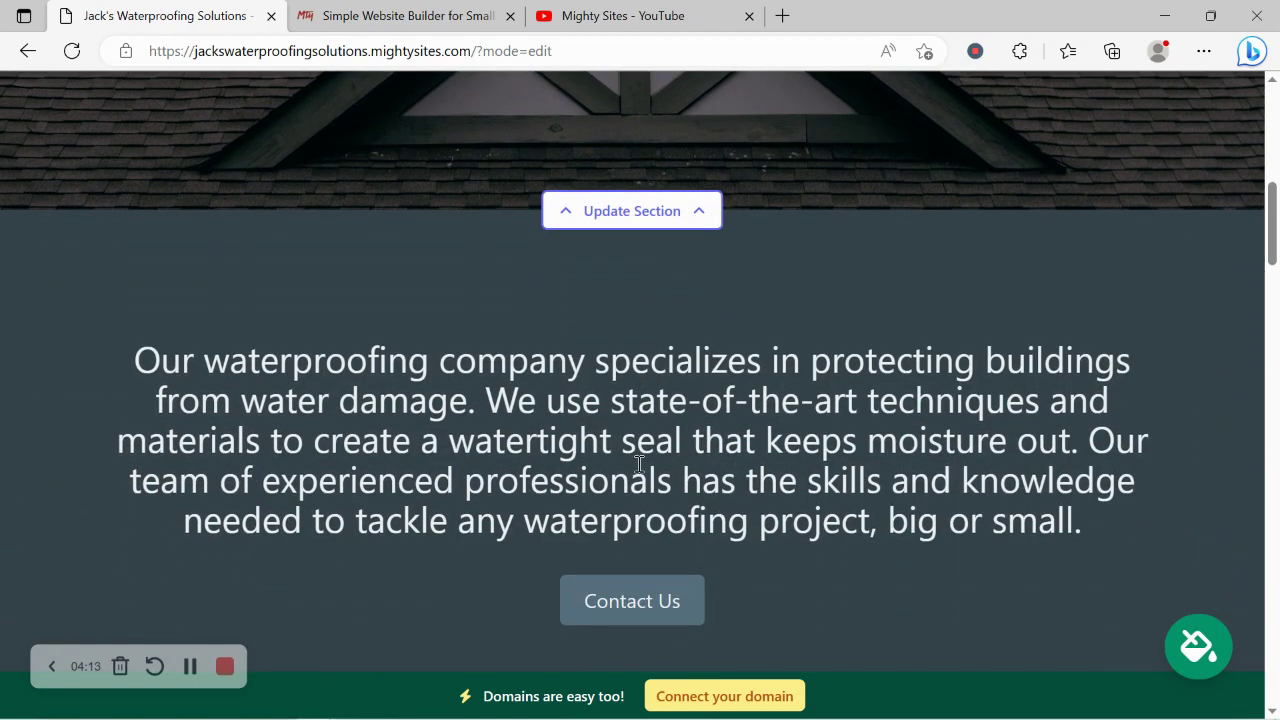
{"action": "scroll", "coordinate": [638, 463], "scroll_direction": "down", "scroll_amount": 1}
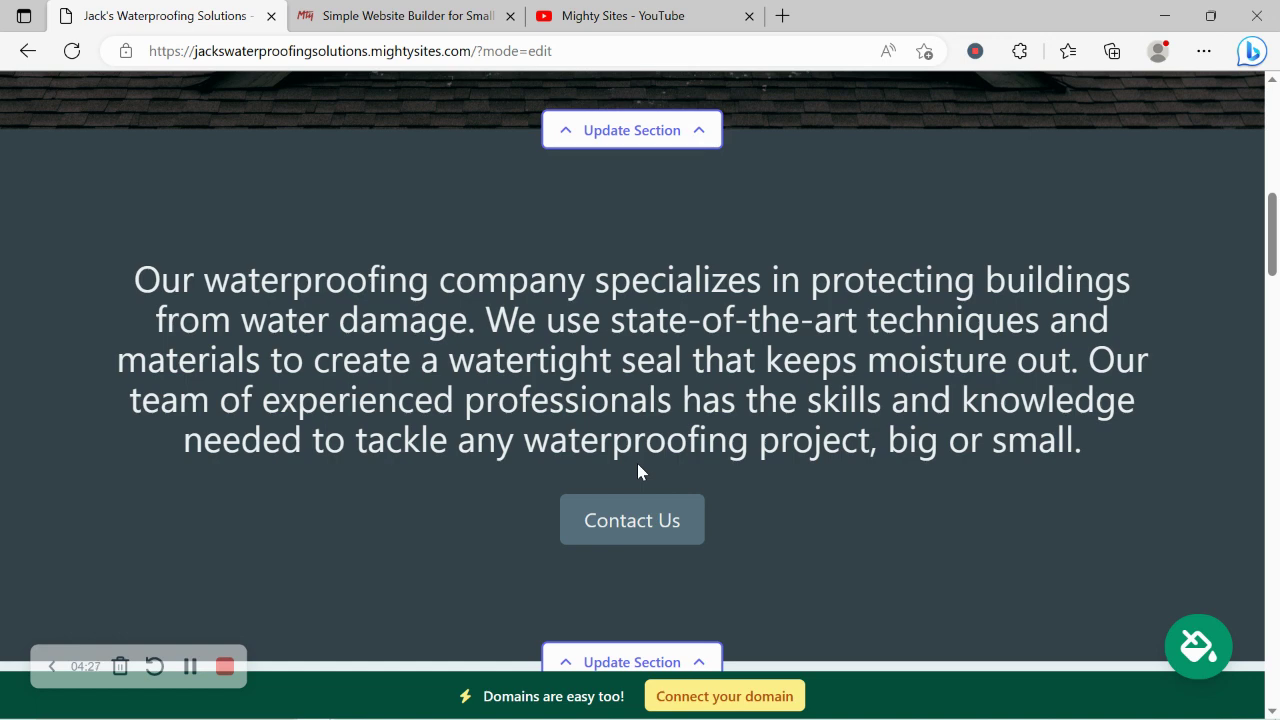
{"action": "left_click", "coordinate": [1200, 645]}
{"action": "left_click", "coordinate": [681, 572]}
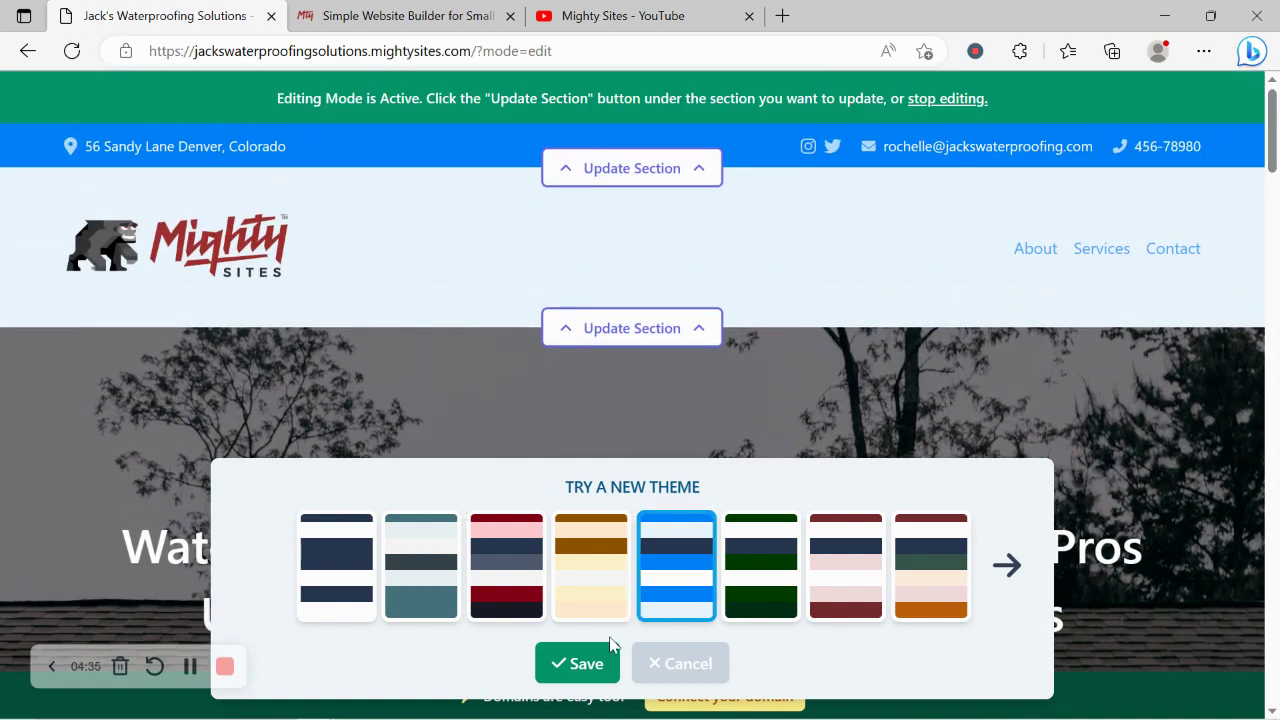
{"action": "left_click", "coordinate": [566, 665]}
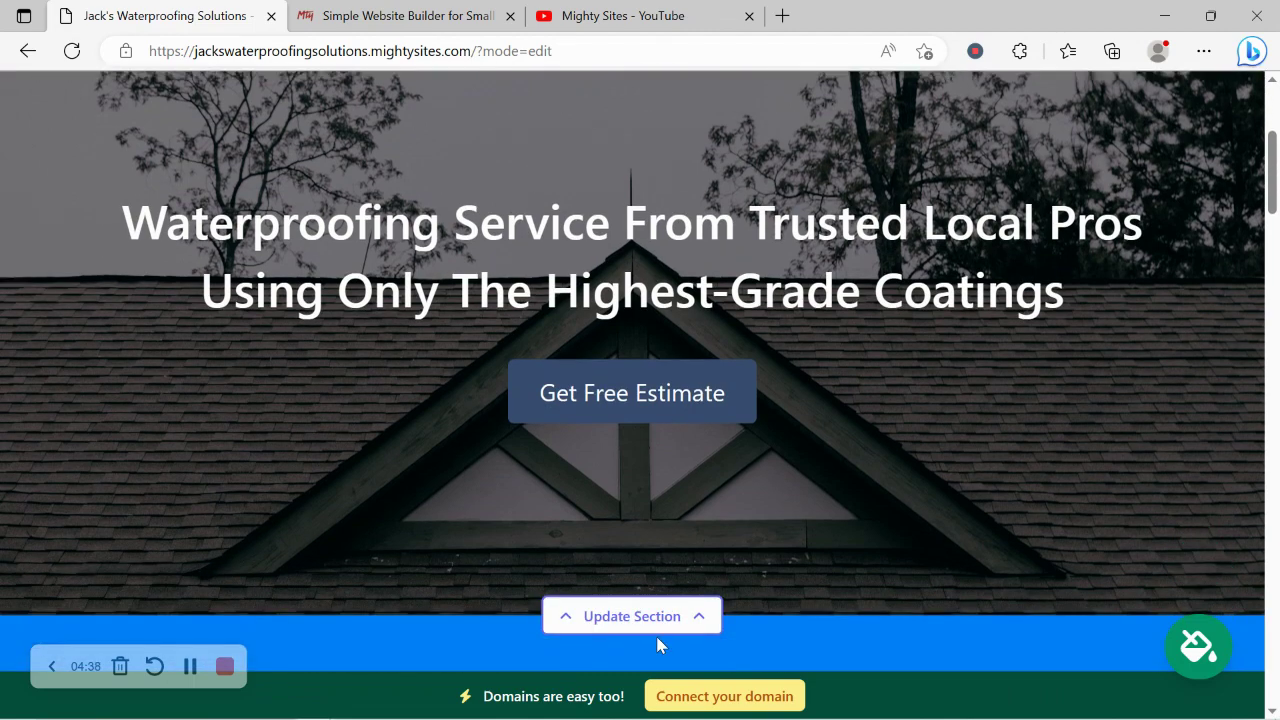
- Open the hero's background image options and search the photo library for 'roof'
{"action": "left_click", "coordinate": [657, 630]}
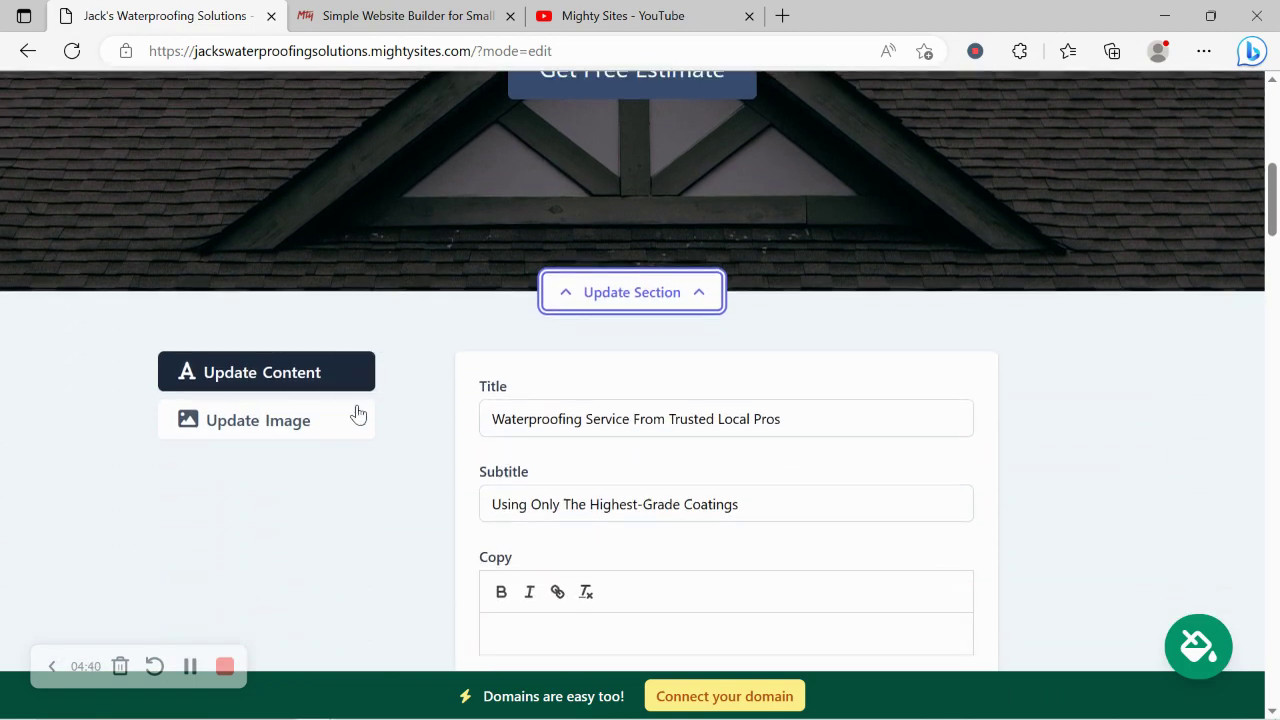
{"action": "left_click", "coordinate": [352, 420]}
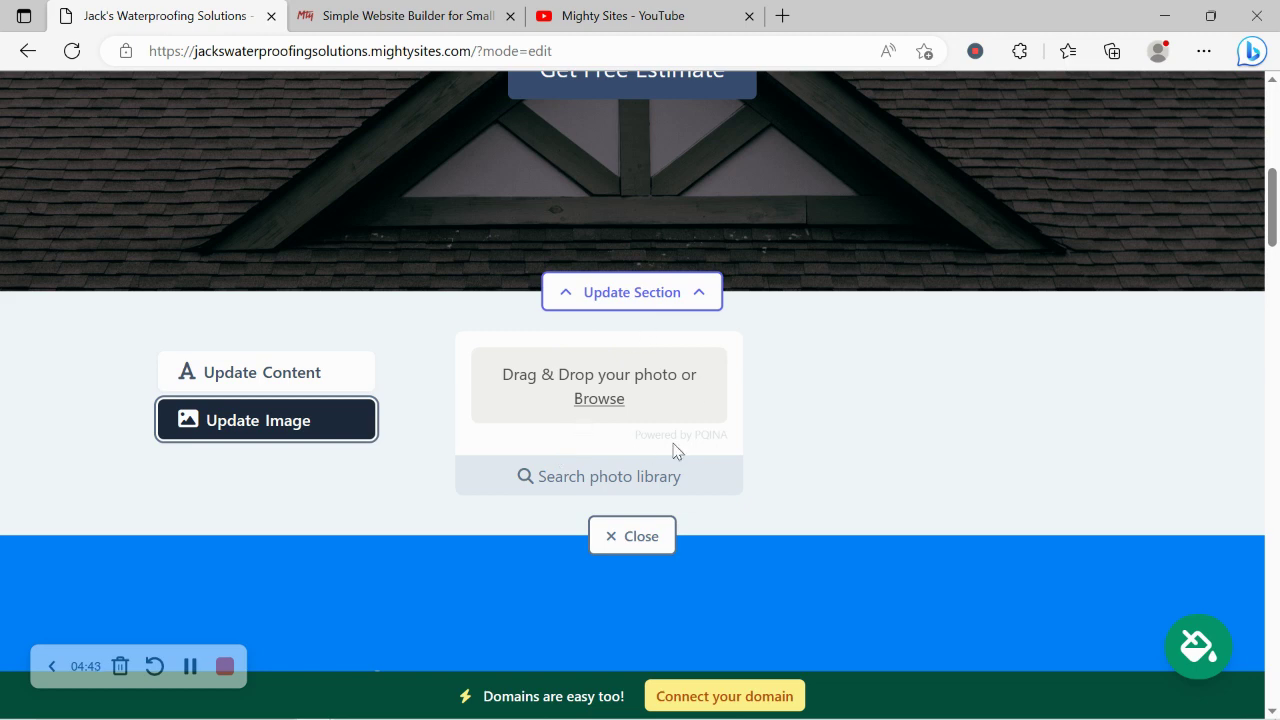
{"action": "left_click", "coordinate": [620, 477]}
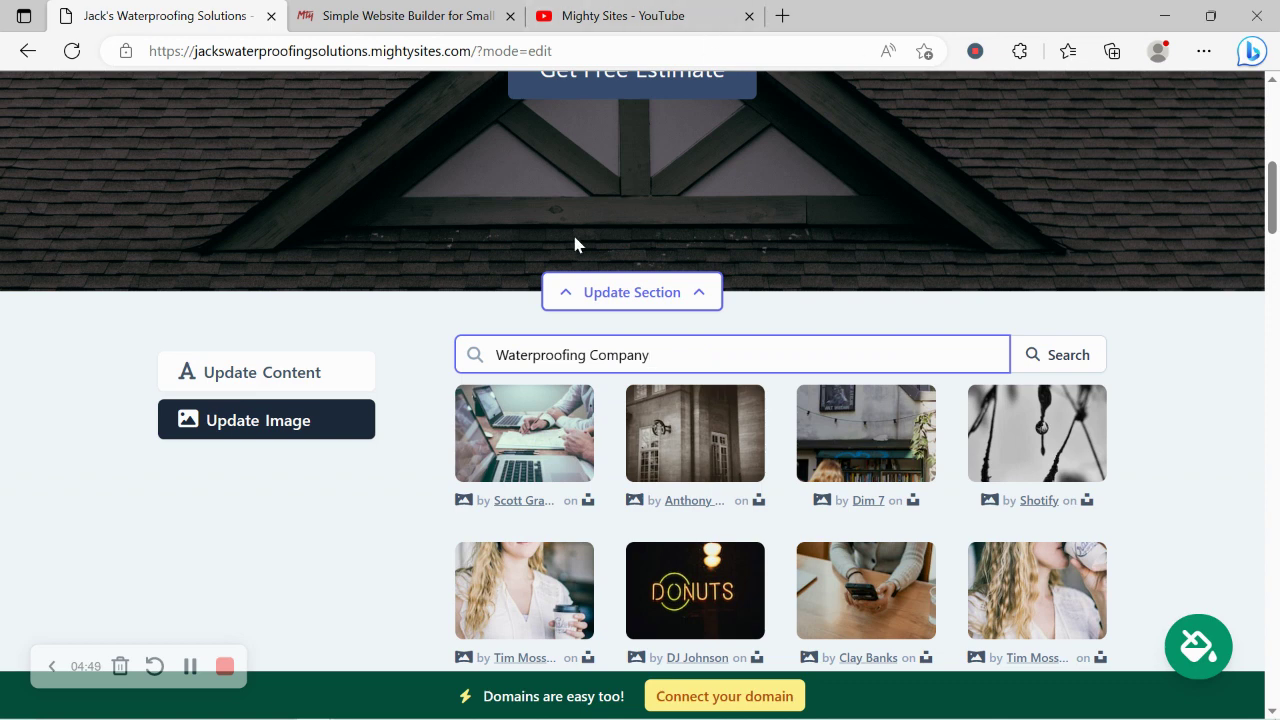
{"action": "left_click_drag", "start_coordinate": [564, 354], "coordinate": [731, 349]}
{"action": "key", "text": "BackSpace"}
{"action": "key", "text": "BackSpace"}
{"action": "key", "text": "BackSpace"}
{"action": "key", "text": "BackSpace"}
{"action": "key", "text": "BackSpace"}
{"action": "key", "text": "BackSpace"}
{"action": "key", "text": "BackSpace"}
{"action": "key", "text": "BackSpace"}
{"action": "key", "text": "BackSpace"}
{"action": "key", "text": "BackSpace"}
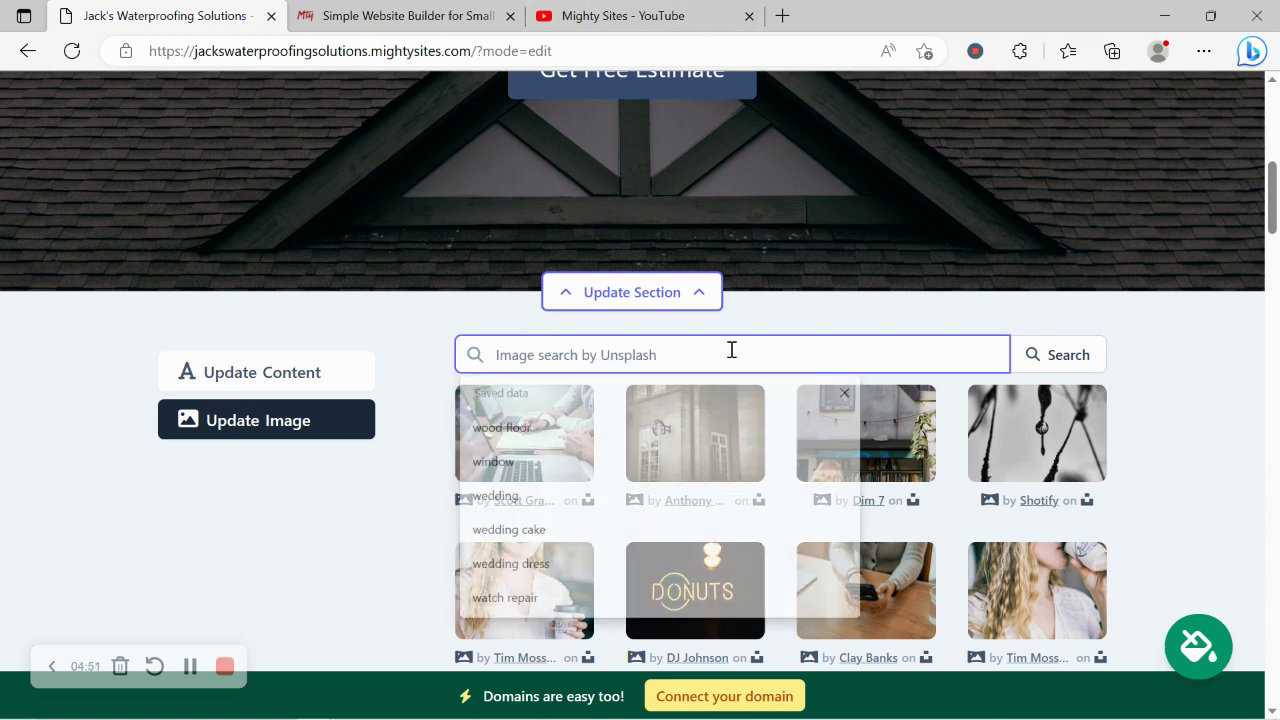
{"action": "type", "text": "roof"}
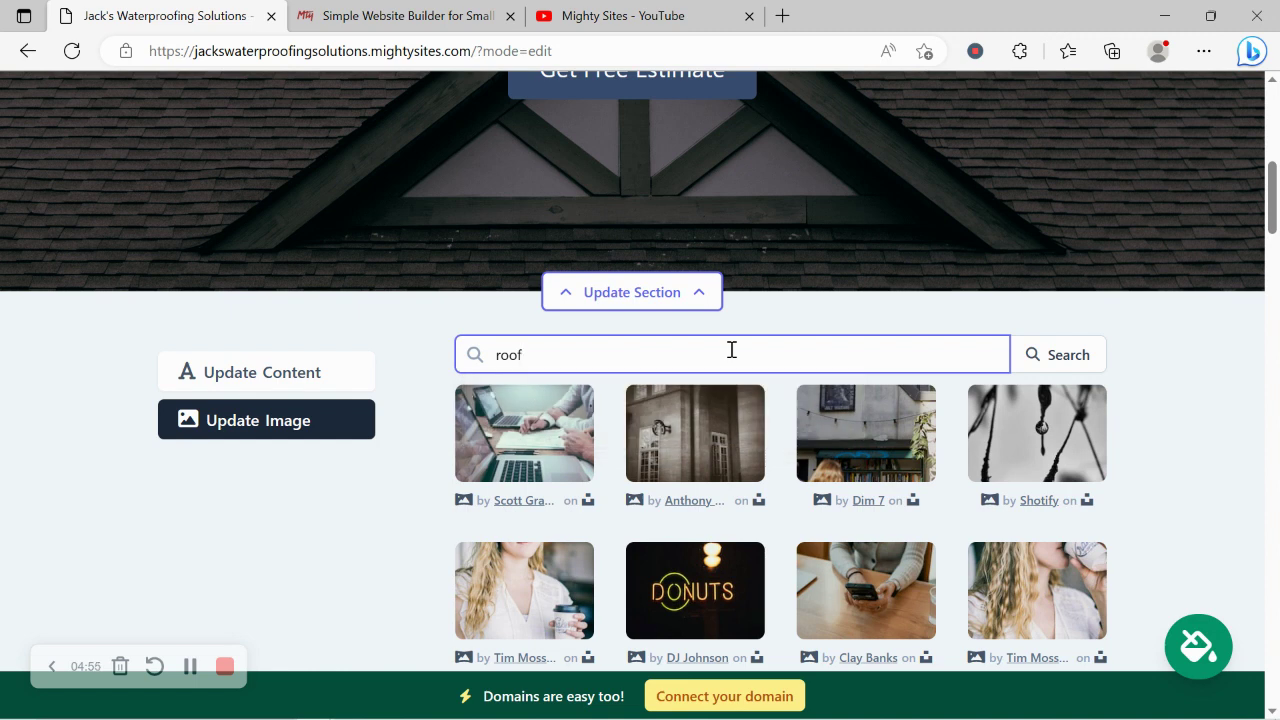
{"action": "left_click", "coordinate": [1066, 362]}
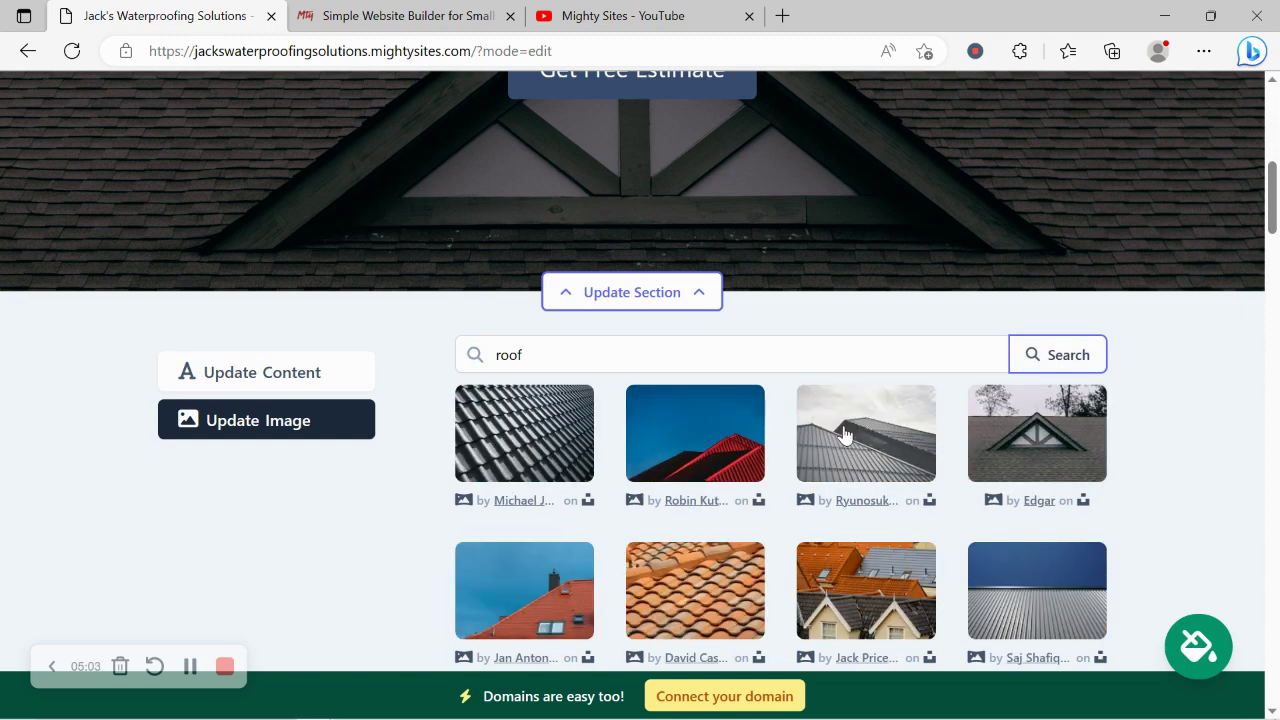
- Select the orange roof-tile photo as the hero background
{"action": "scroll", "coordinate": [843, 433], "scroll_direction": "down", "scroll_amount": 2}
{"action": "scroll", "coordinate": [1134, 408], "scroll_direction": "down", "scroll_amount": 1}
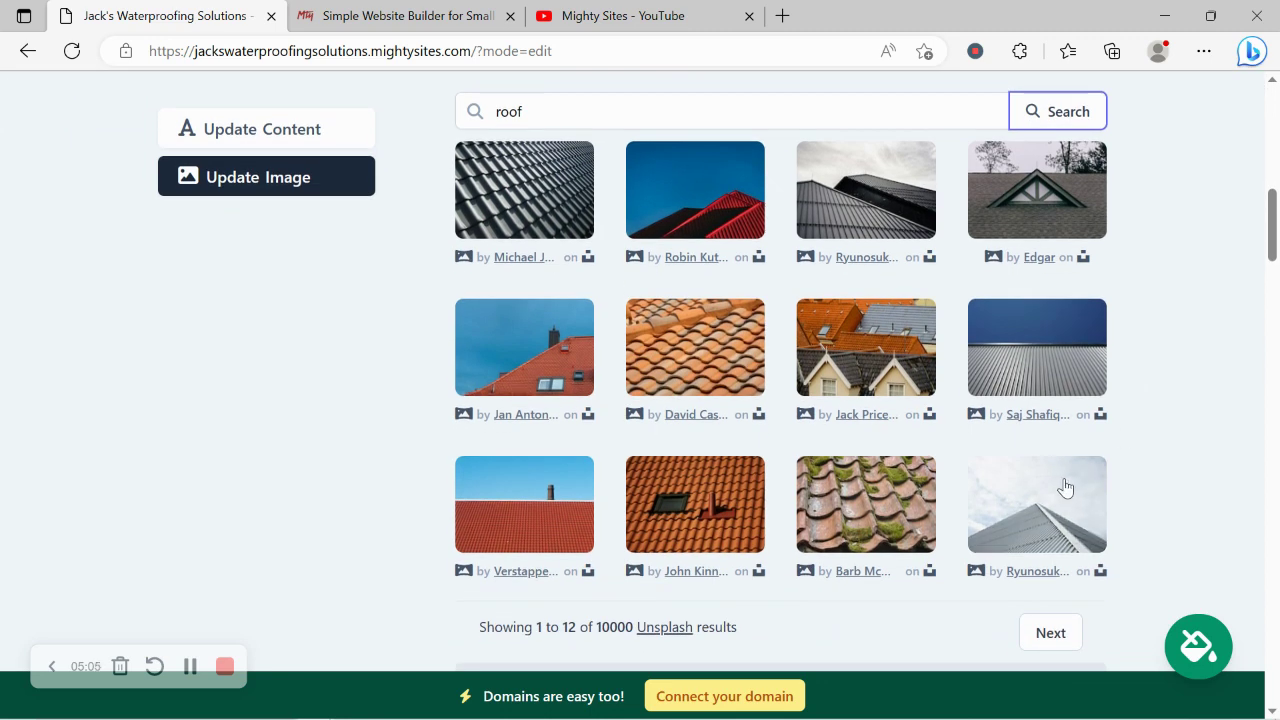
{"action": "left_click", "coordinate": [736, 367]}
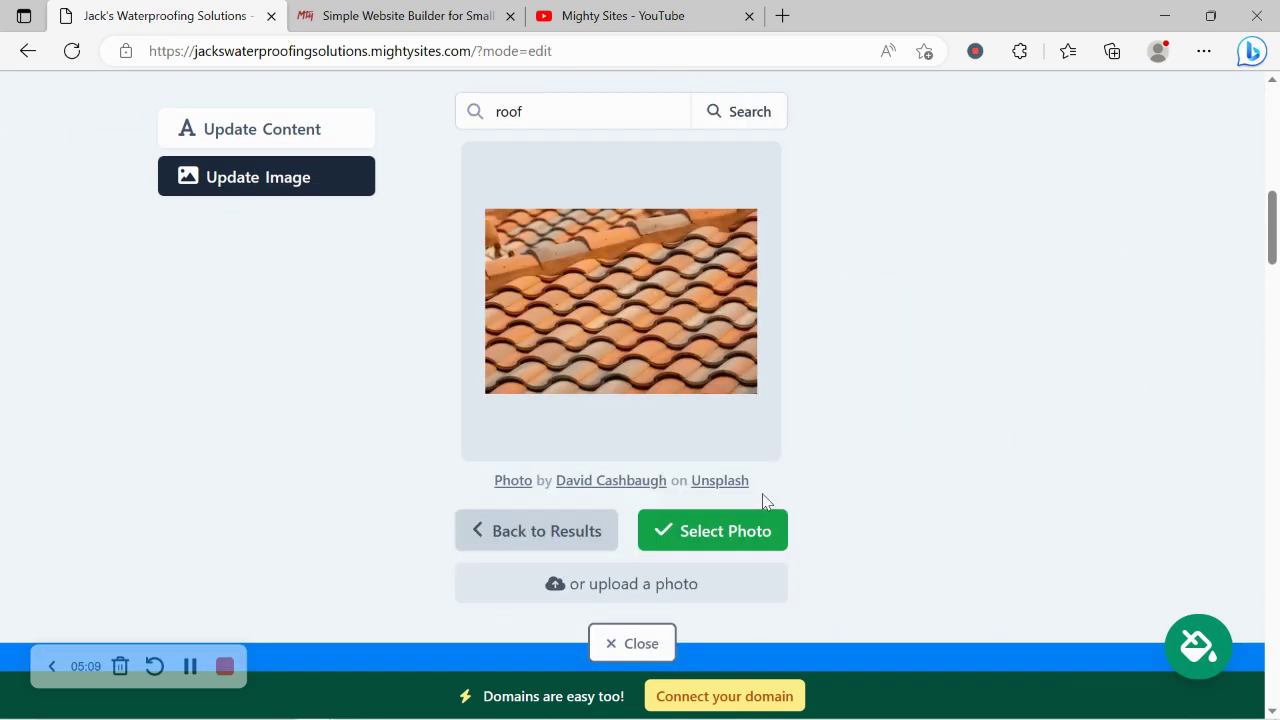
{"action": "left_click", "coordinate": [757, 532]}
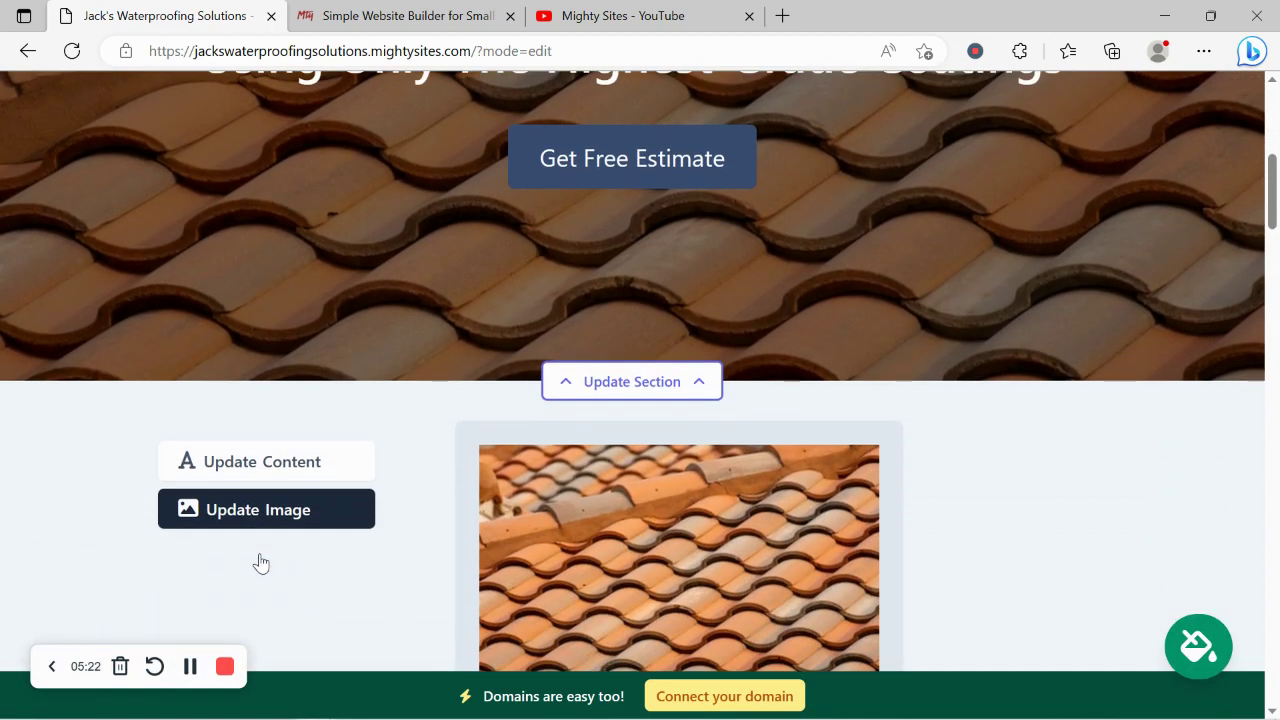
{"action": "scroll", "coordinate": [259, 561], "scroll_direction": "up", "scroll_amount": 3}
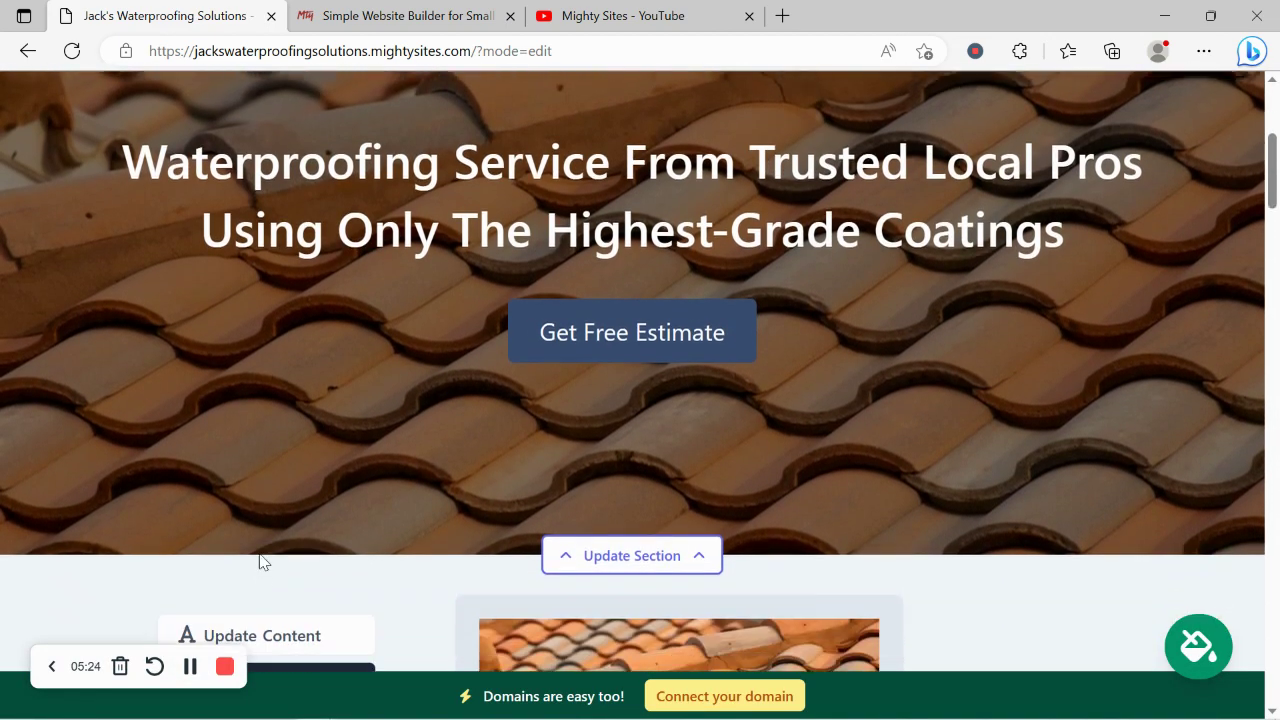
{"action": "scroll", "coordinate": [259, 561], "scroll_direction": "down", "scroll_amount": 3}
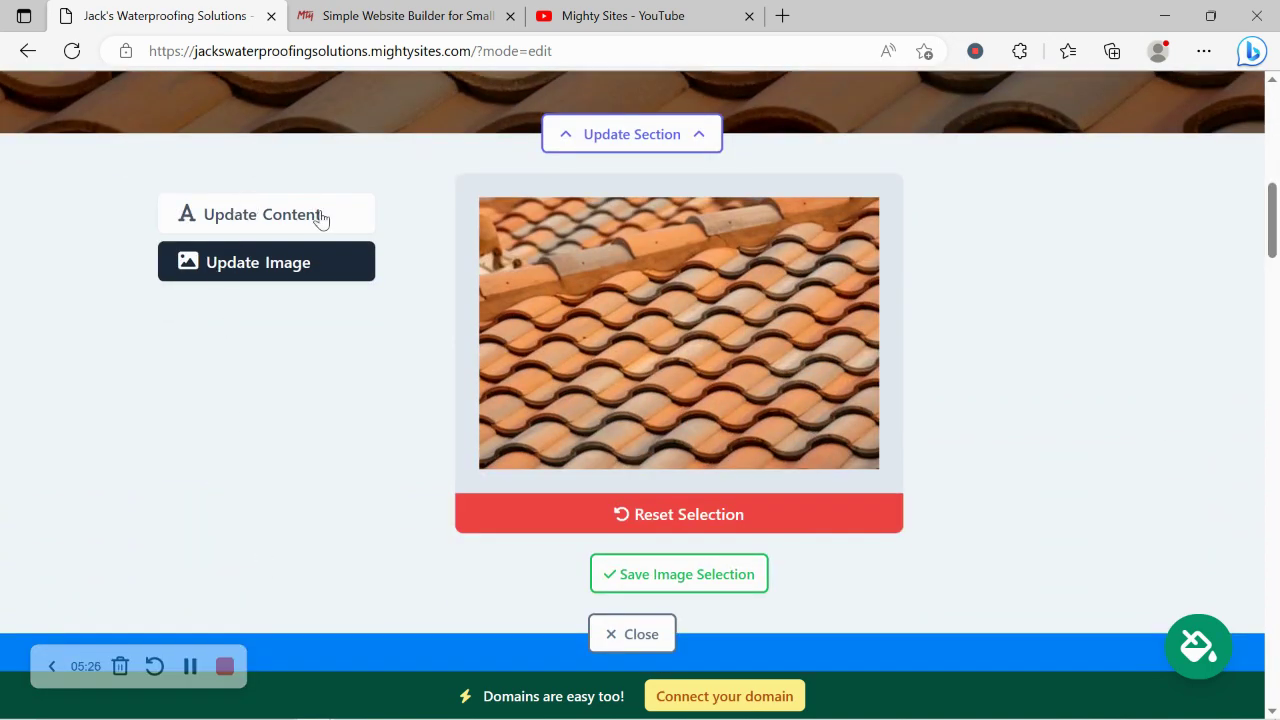
{"action": "left_click", "coordinate": [320, 217]}
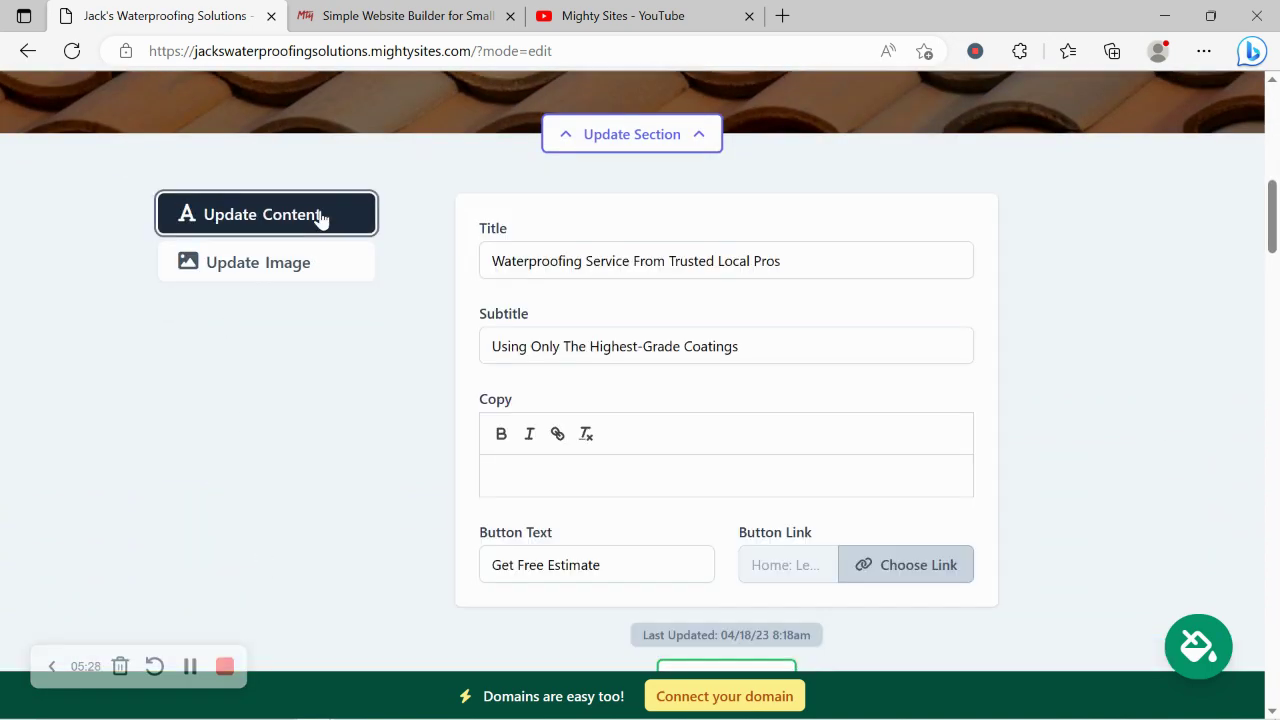
- Highlight the hero headline to review it
{"action": "scroll", "coordinate": [320, 217], "scroll_direction": "up", "scroll_amount": 5}
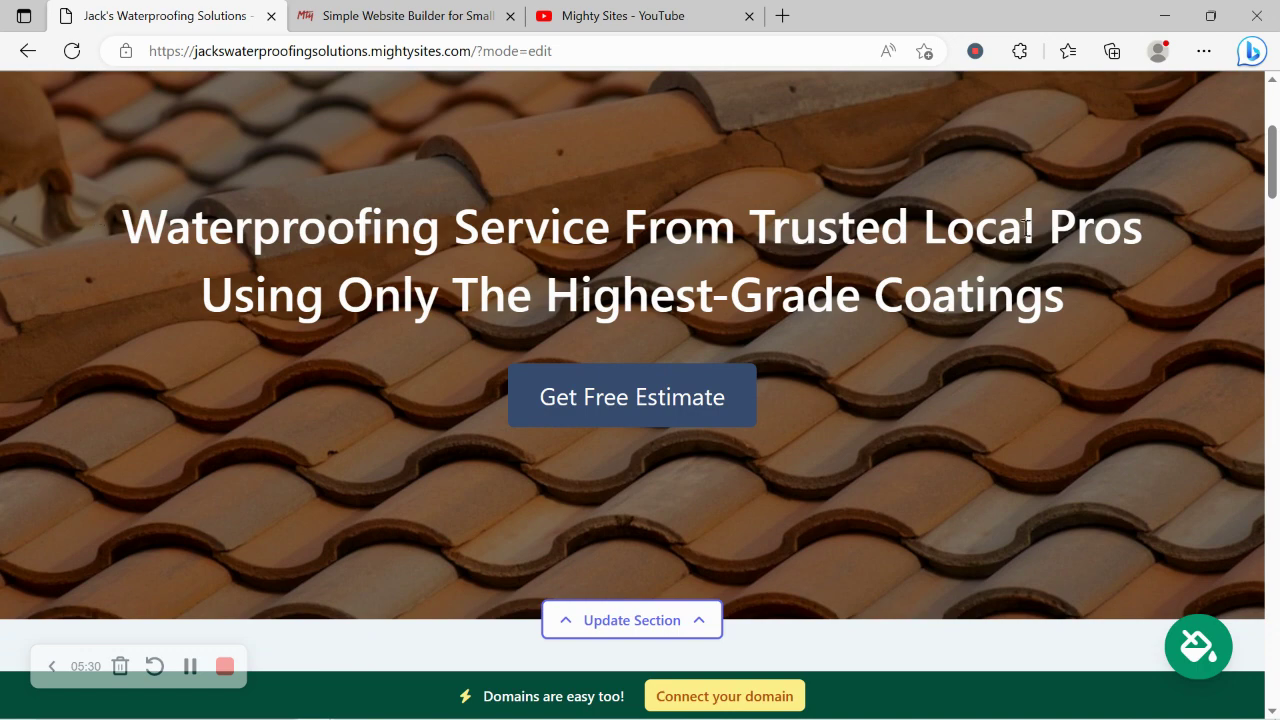
{"action": "left_click_drag", "start_coordinate": [1066, 295], "coordinate": [120, 220]}
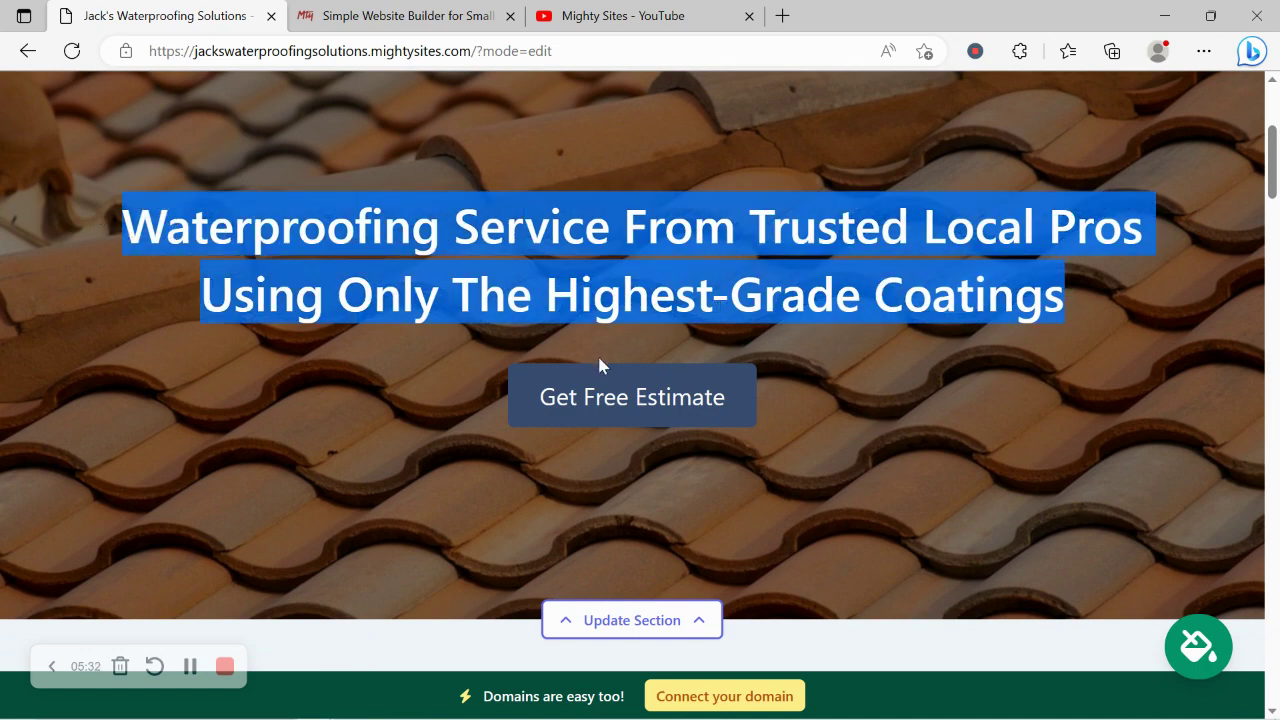
{"action": "left_click", "coordinate": [640, 270]}
{"action": "scroll", "coordinate": [640, 270], "scroll_direction": "down", "scroll_amount": 1}
{"action": "scroll", "coordinate": [640, 265], "scroll_direction": "down", "scroll_amount": 6}
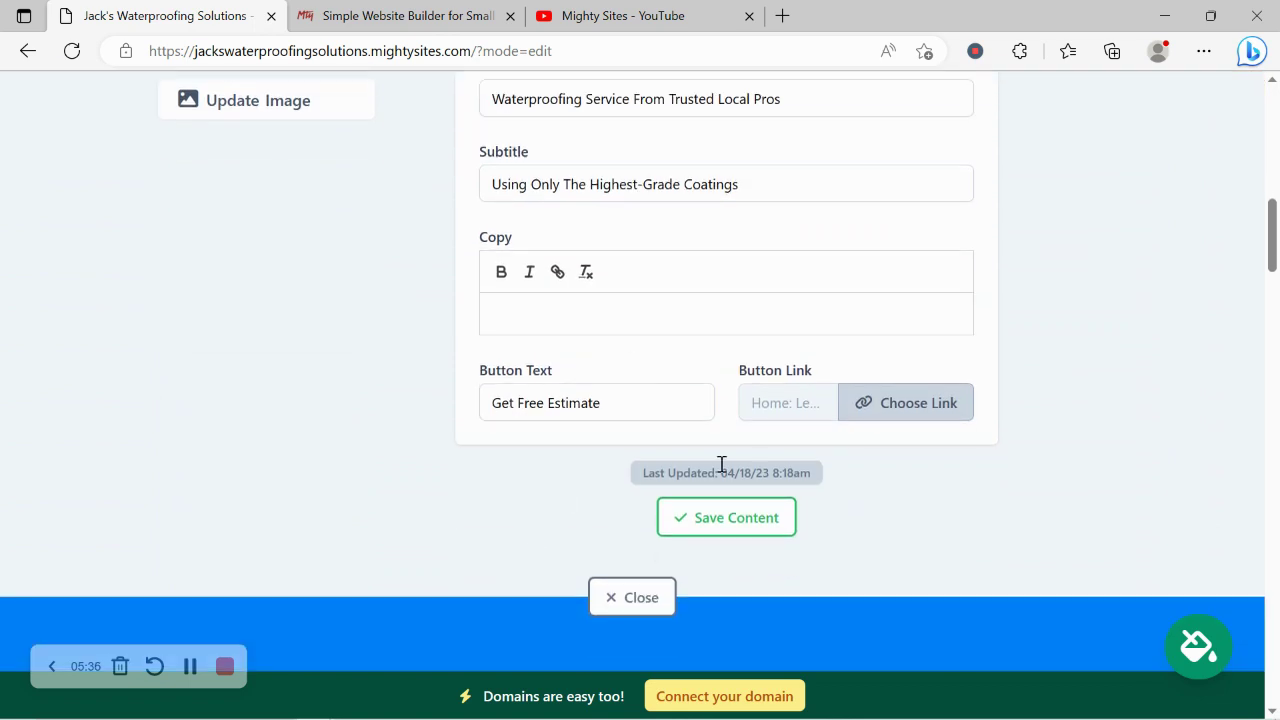
- Link Get Free Estimate to the Click to Email action and save the hero content
{"action": "left_click", "coordinate": [893, 412]}
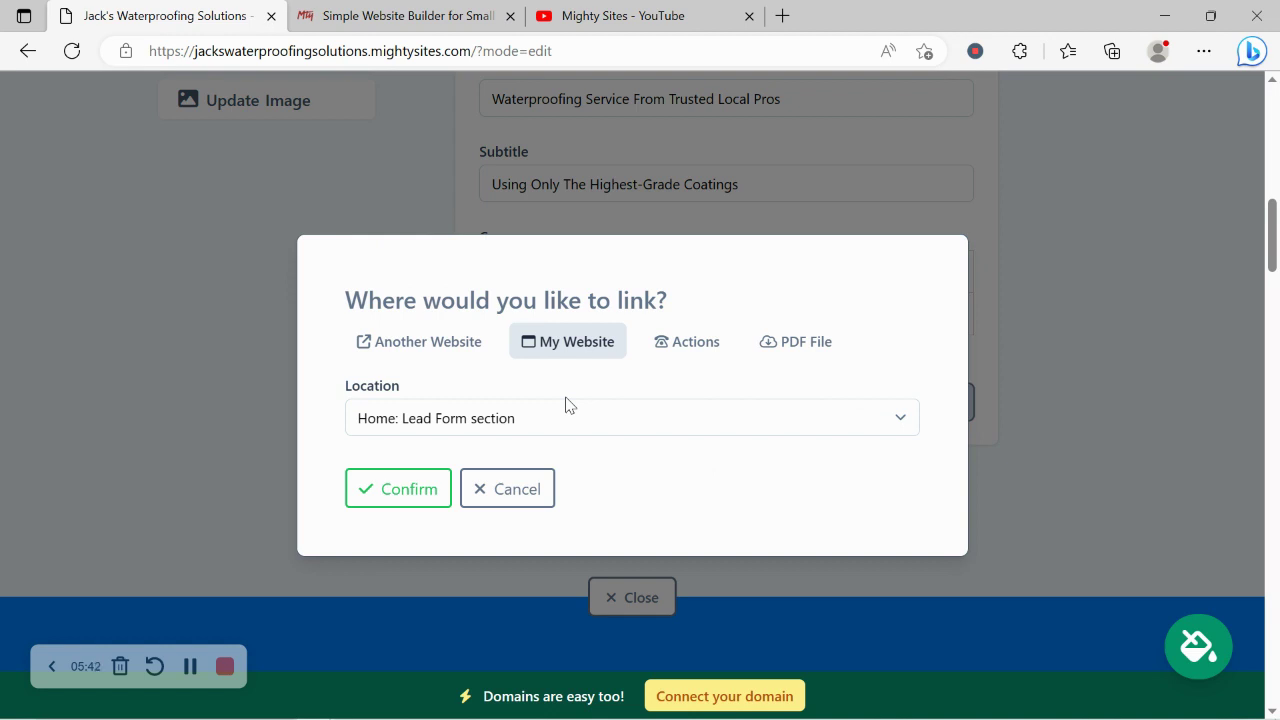
{"action": "left_click", "coordinate": [466, 346]}
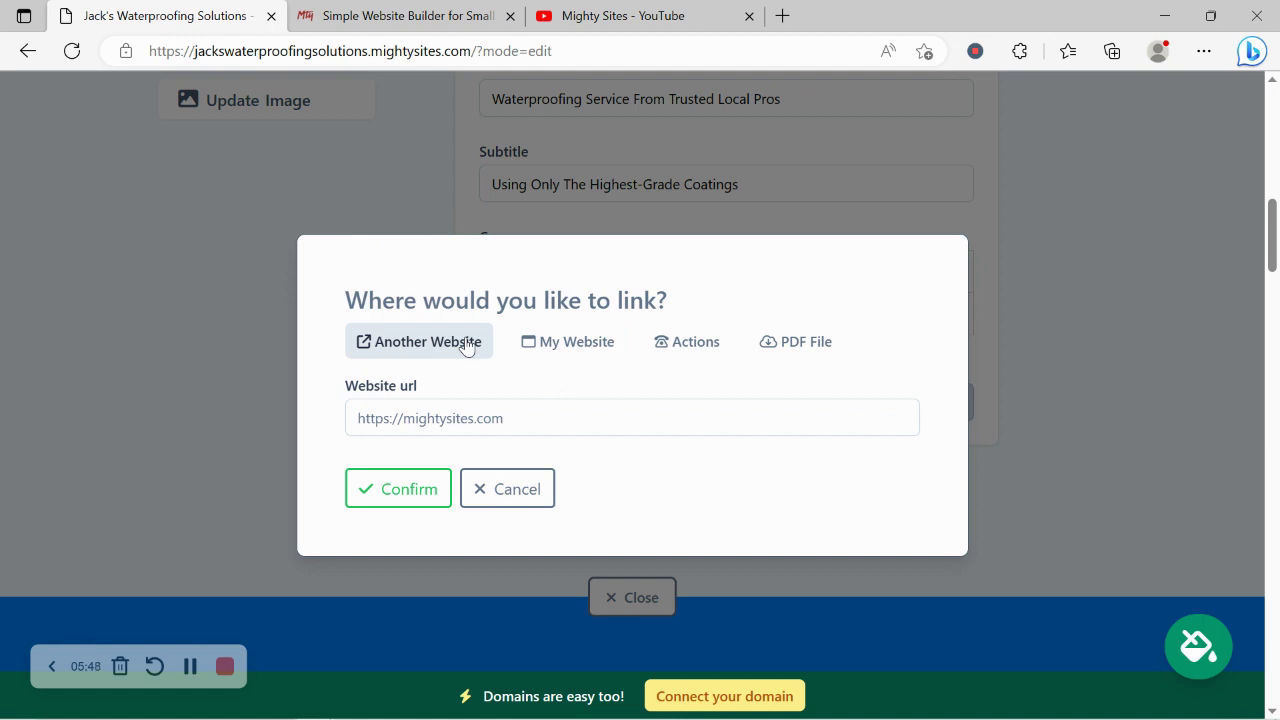
{"action": "left_click", "coordinate": [677, 344]}
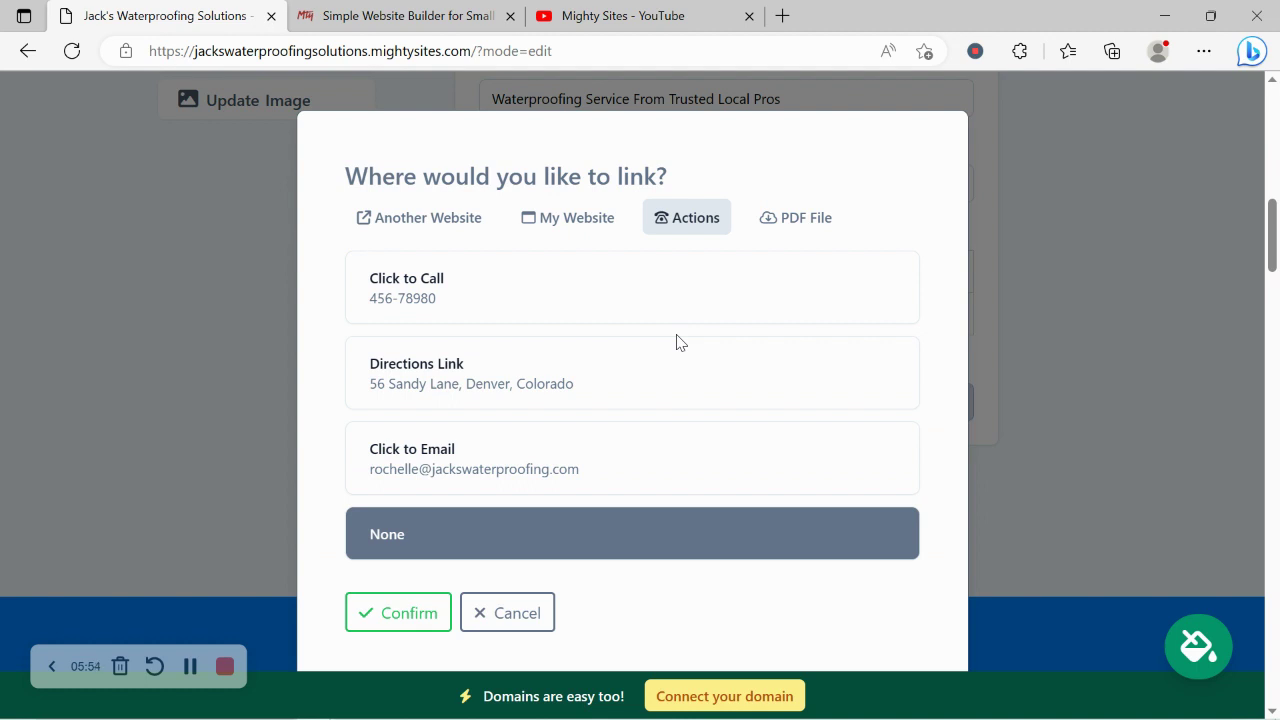
{"action": "left_click", "coordinate": [510, 466]}
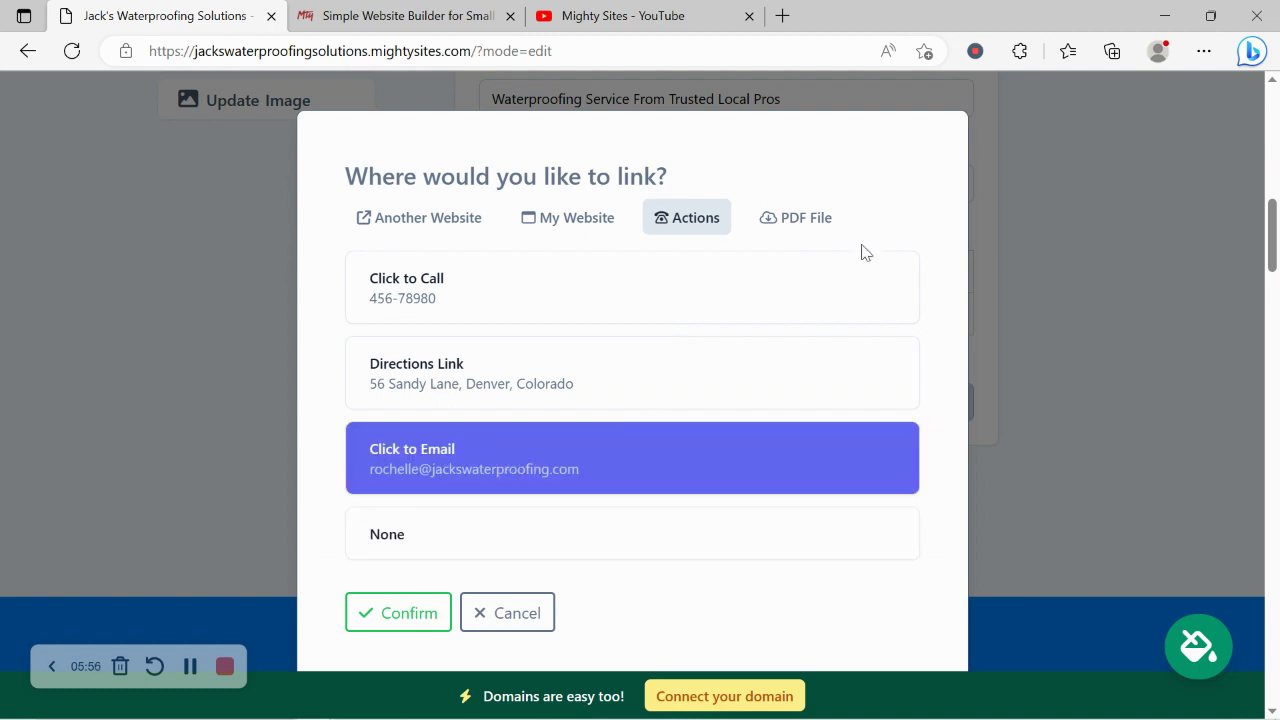
{"action": "left_click", "coordinate": [407, 614]}
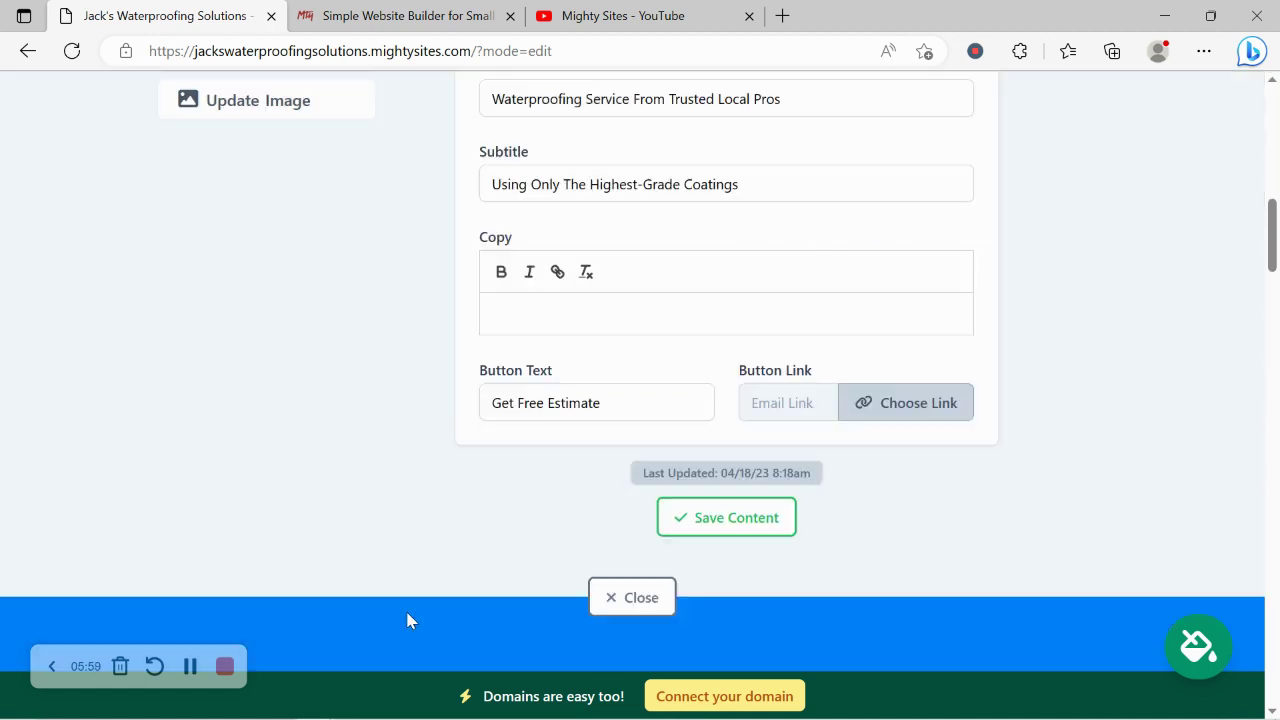
{"action": "left_click", "coordinate": [708, 518]}
{"action": "left_click", "coordinate": [631, 598]}
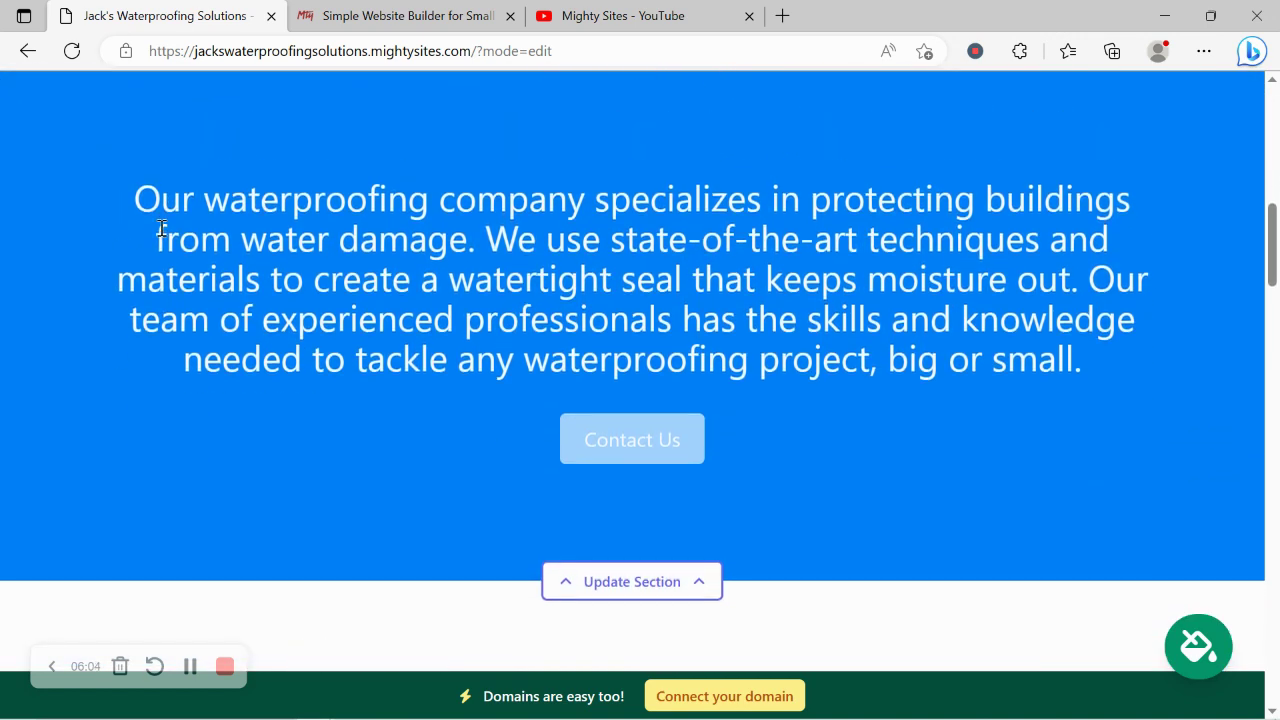
{"action": "triple_click", "coordinate": [134, 194]}
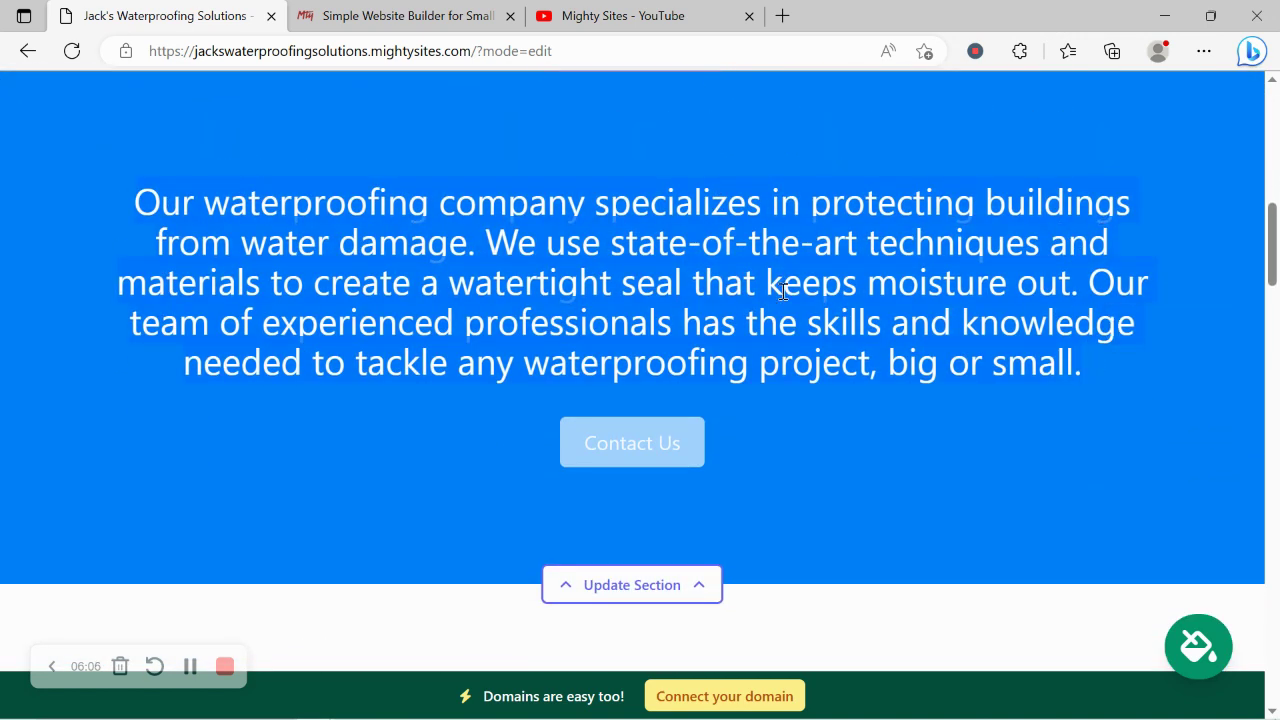
{"action": "triple_click", "coordinate": [134, 203]}
{"action": "scroll", "coordinate": [395, 443], "scroll_direction": "down", "scroll_amount": 2}
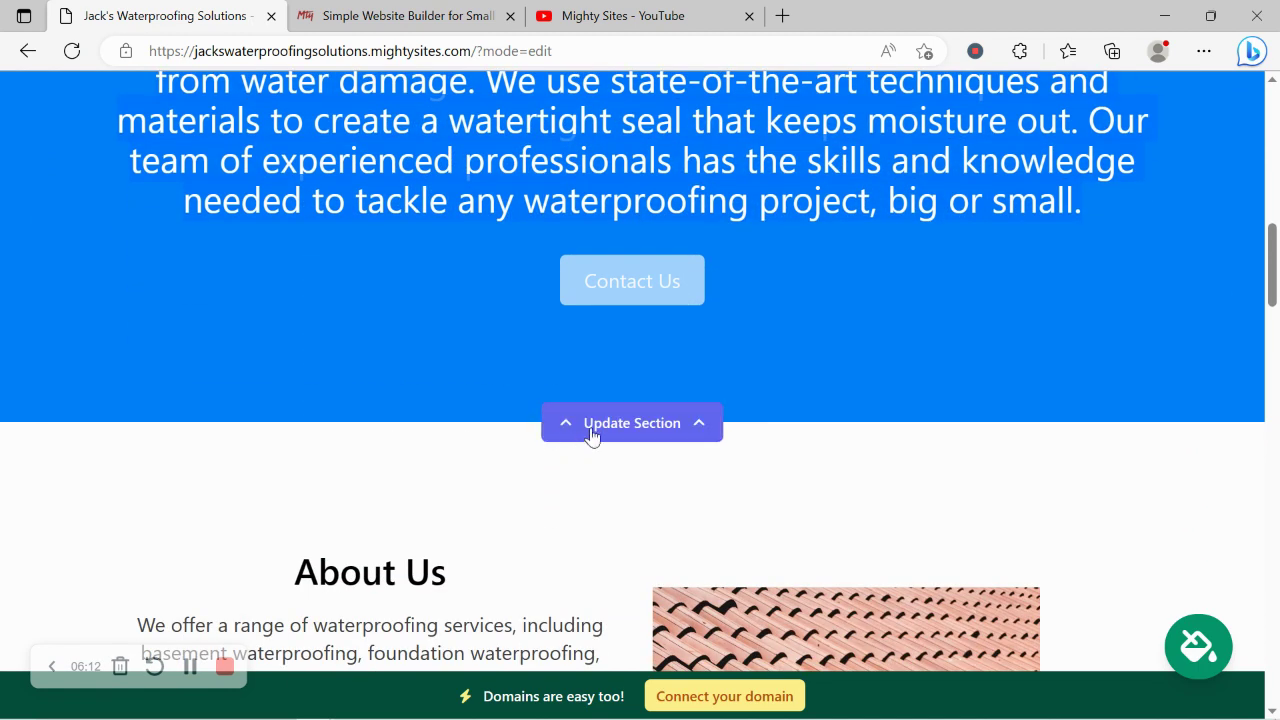
{"action": "scroll", "coordinate": [353, 396], "scroll_direction": "down", "scroll_amount": 5}
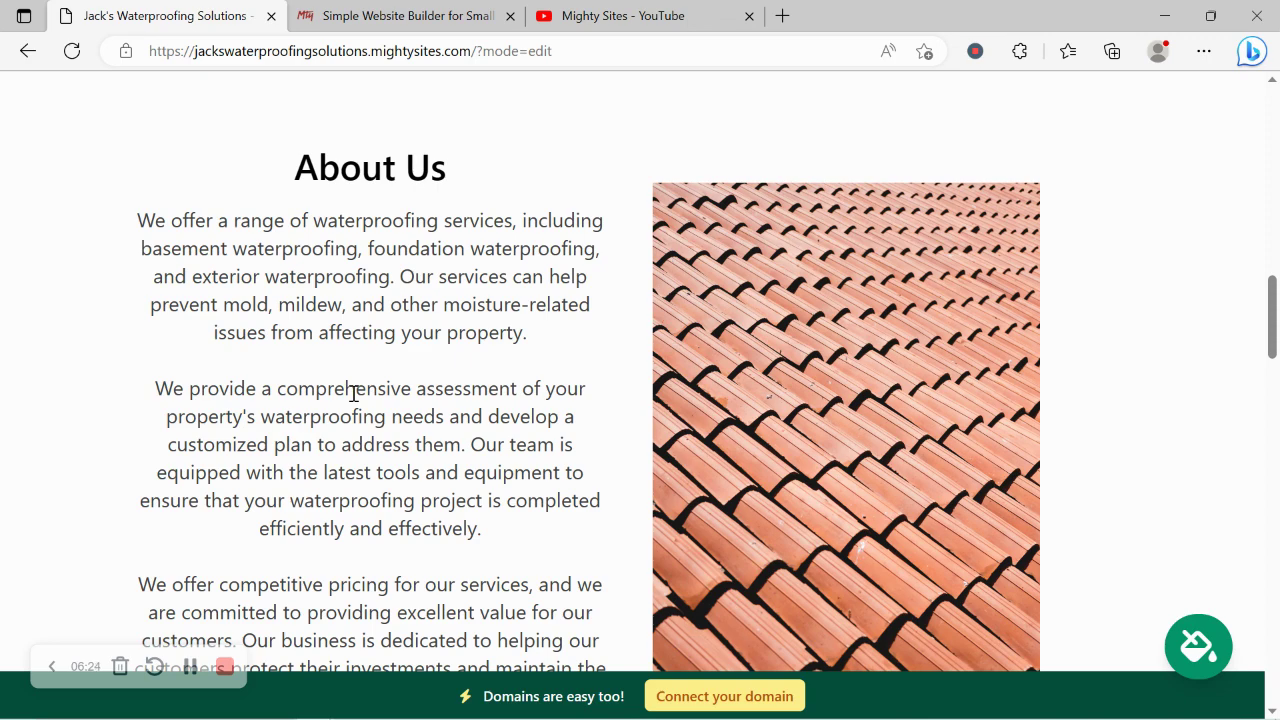
{"action": "scroll", "coordinate": [354, 393], "scroll_direction": "down", "scroll_amount": 2}
{"action": "scroll", "coordinate": [354, 391], "scroll_direction": "up", "scroll_amount": 1}
{"action": "left_click_drag", "start_coordinate": [157, 253], "coordinate": [205, 170]}
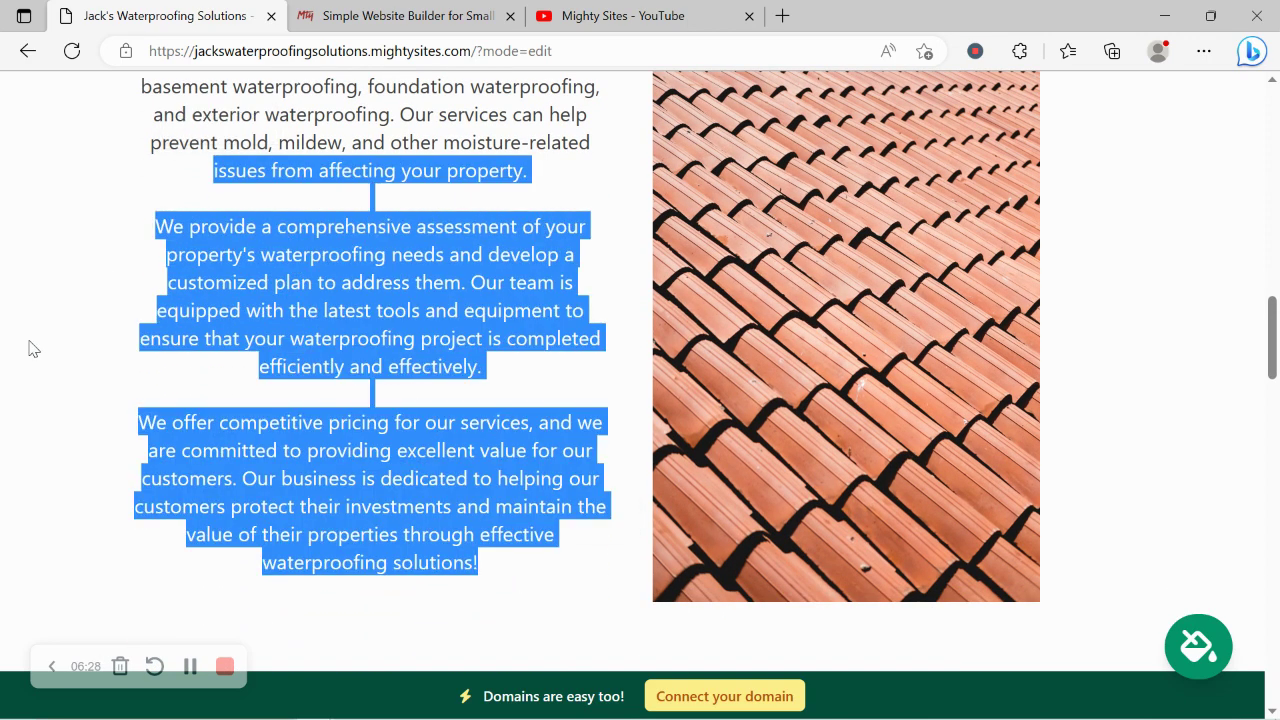
{"action": "left_click", "coordinate": [33, 348]}
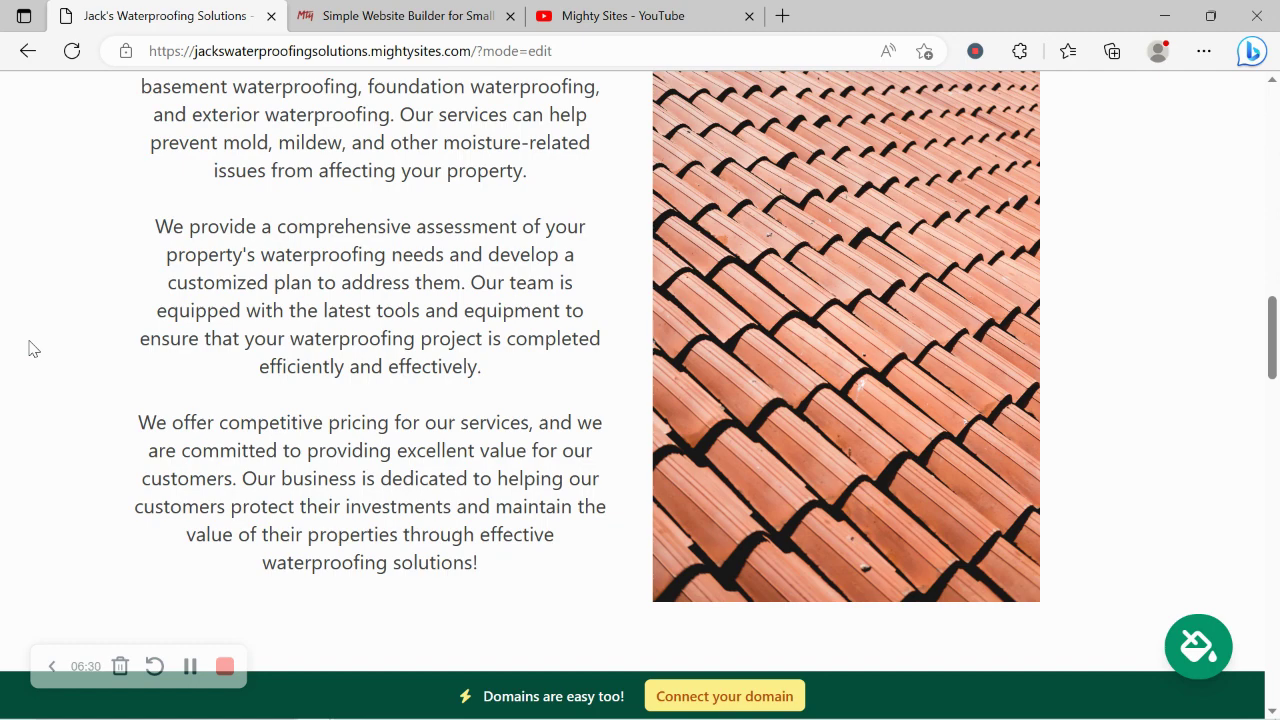
{"action": "scroll", "coordinate": [33, 348], "scroll_direction": "down", "scroll_amount": 8}
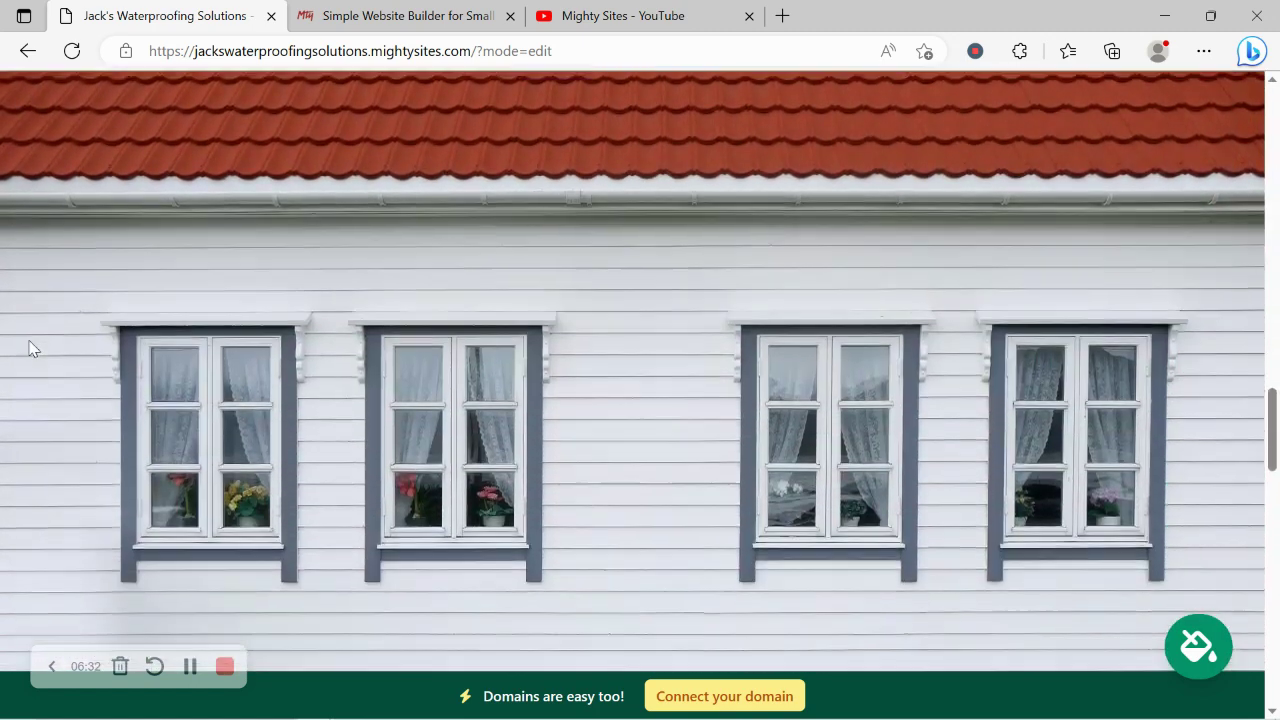
{"action": "scroll", "coordinate": [33, 348], "scroll_direction": "down", "scroll_amount": 8}
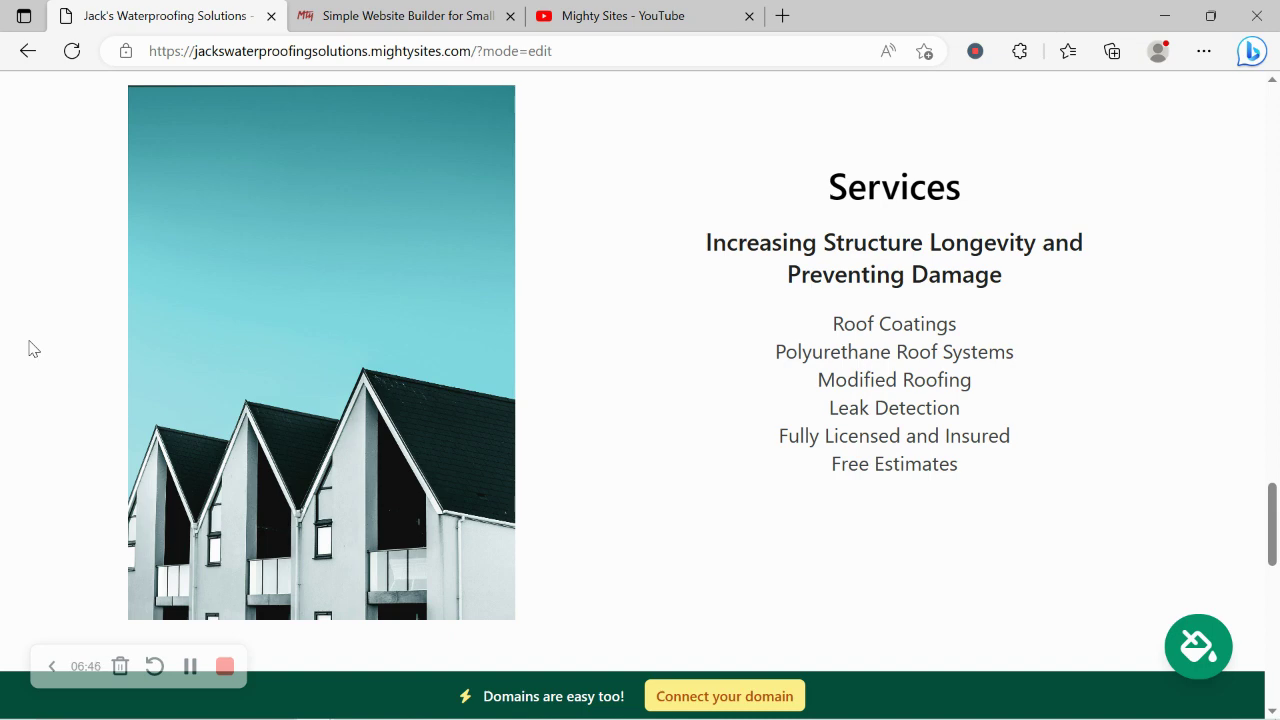
{"action": "left_click_drag", "start_coordinate": [726, 182], "coordinate": [980, 502]}
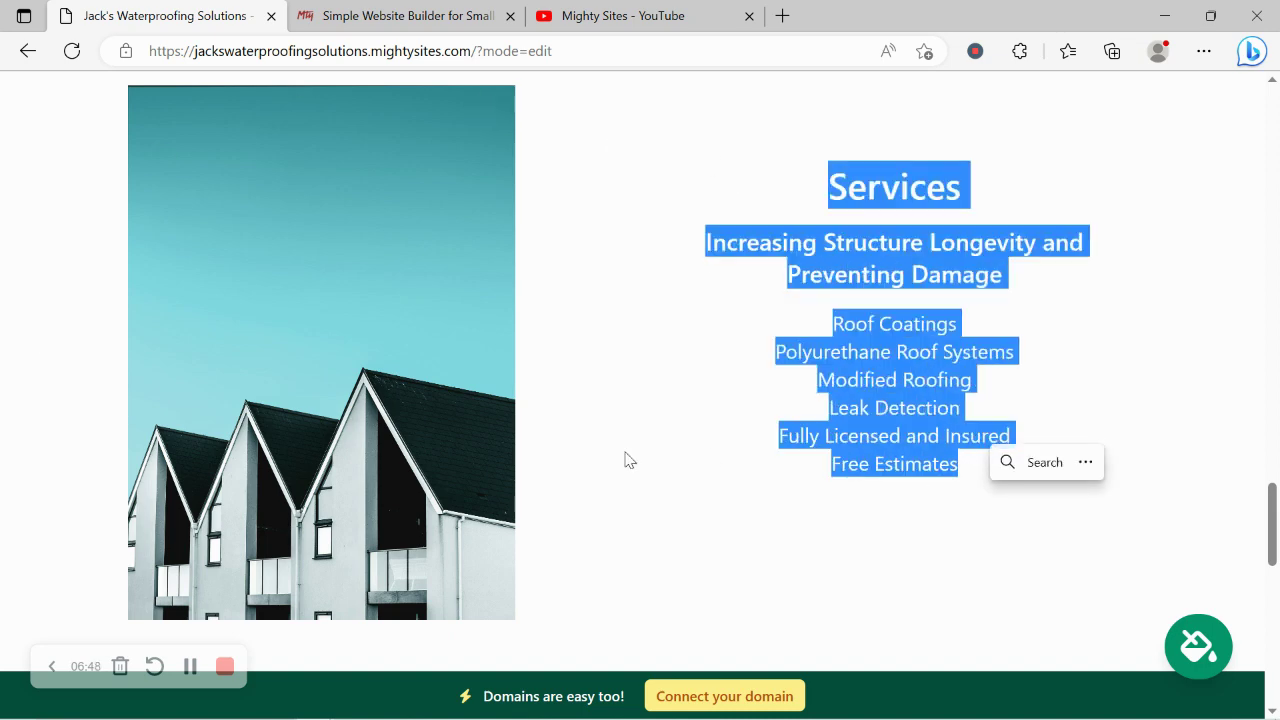
{"action": "left_click", "coordinate": [603, 461]}
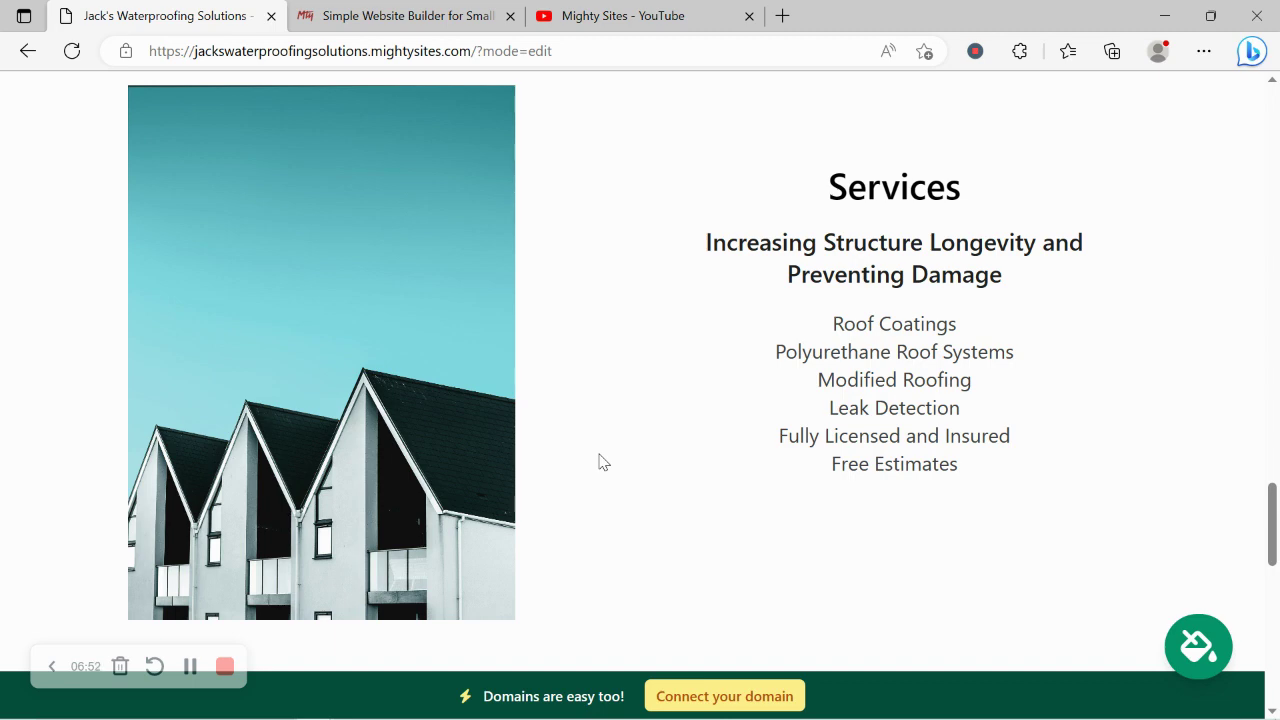
{"action": "scroll", "coordinate": [603, 461], "scroll_direction": "down", "scroll_amount": 7}
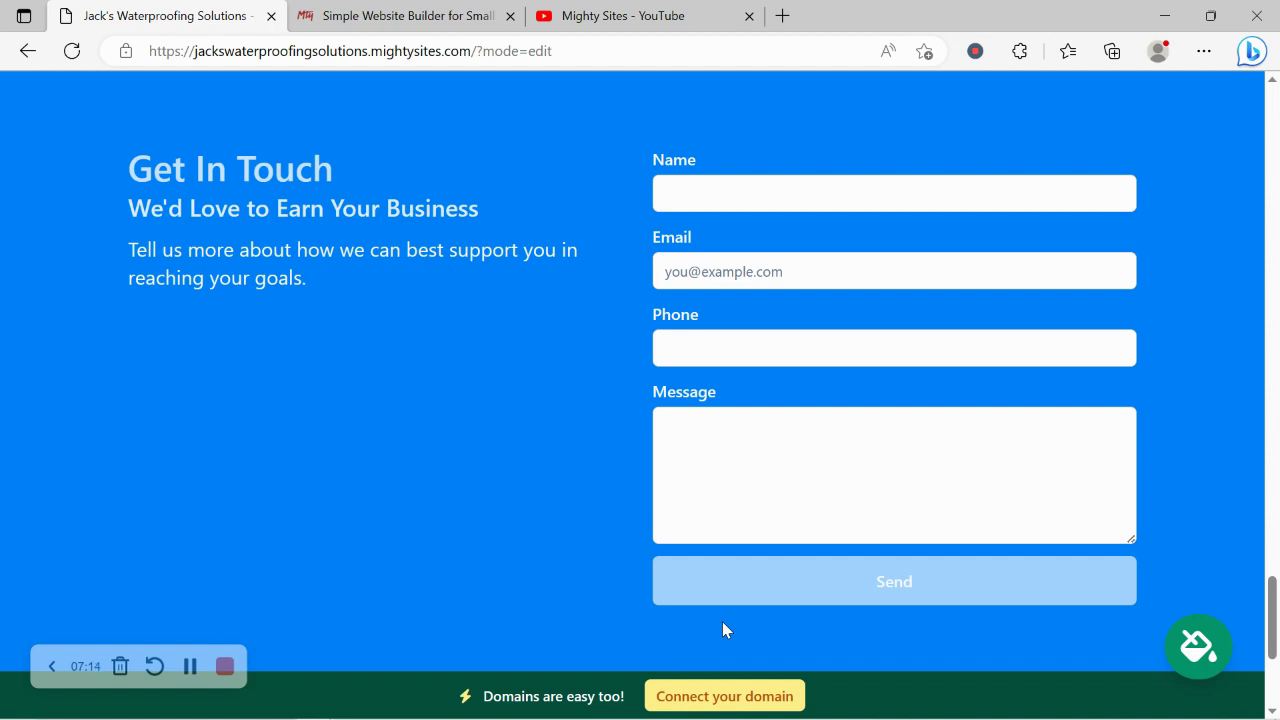
{"action": "scroll", "coordinate": [723, 623], "scroll_direction": "down", "scroll_amount": 3}
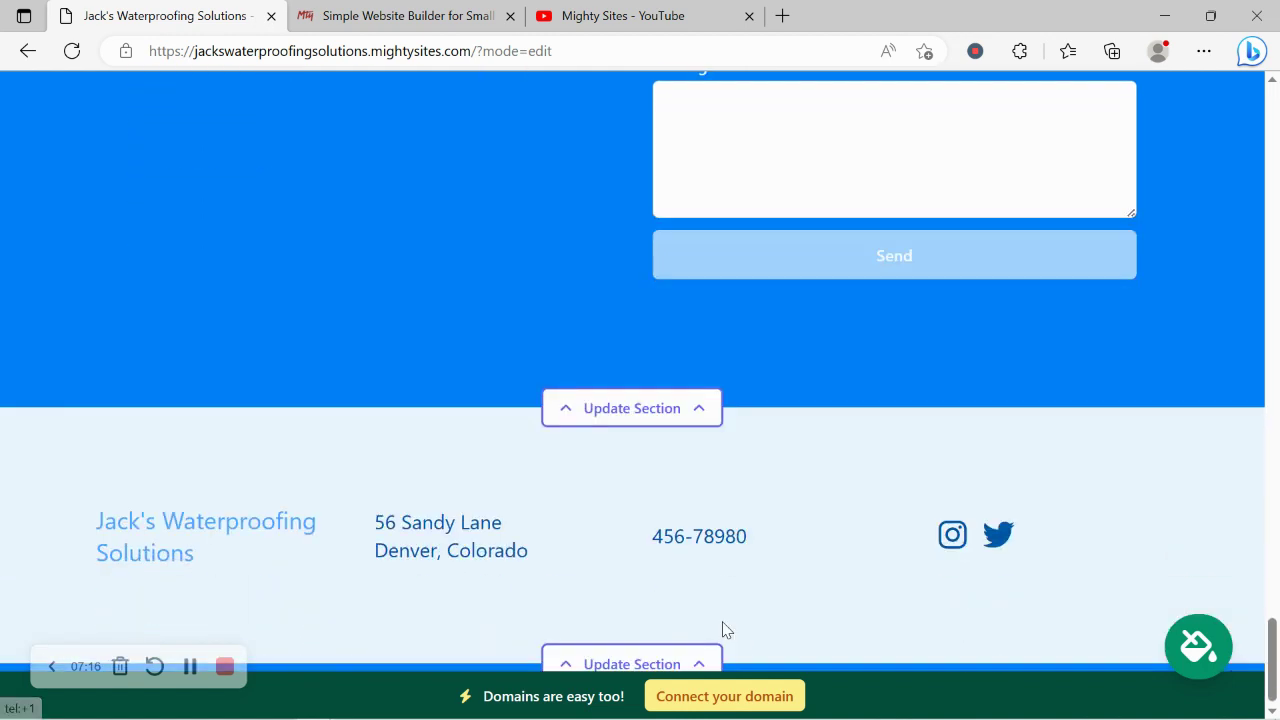
{"action": "scroll", "coordinate": [723, 623], "scroll_direction": "up", "scroll_amount": 2}
{"action": "scroll", "coordinate": [724, 628], "scroll_direction": "up", "scroll_amount": 9}
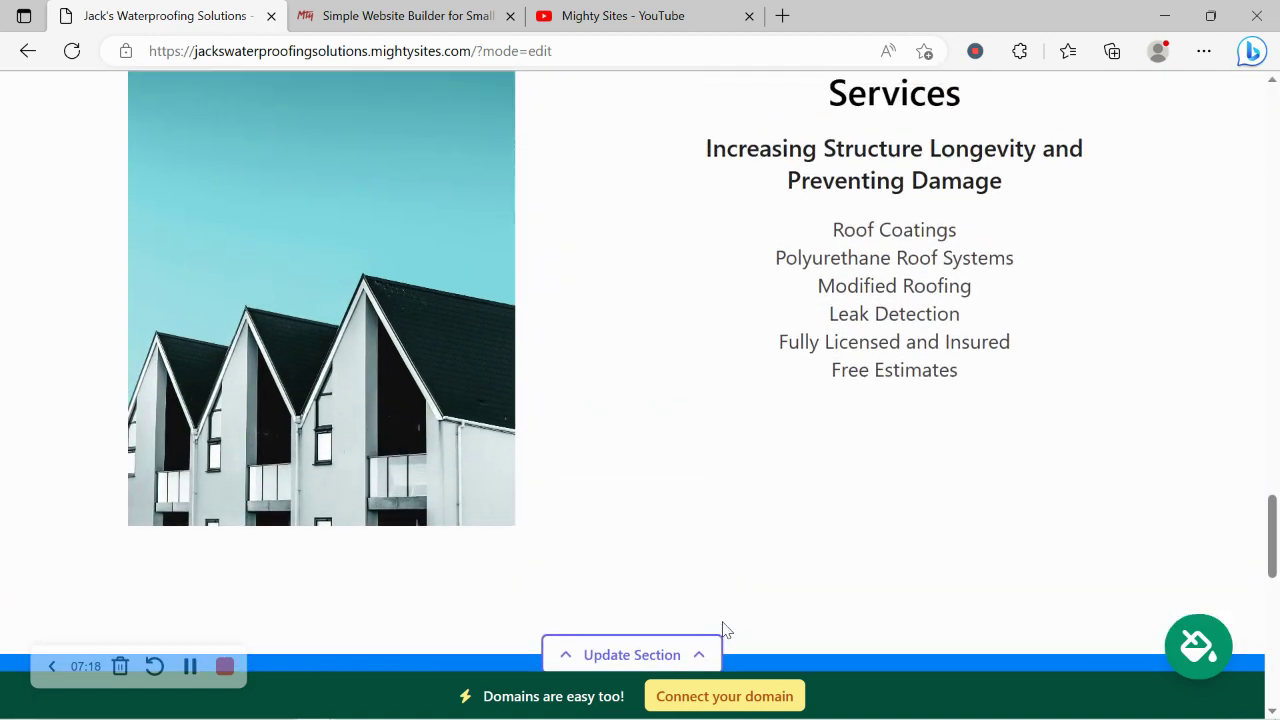
{"action": "scroll", "coordinate": [724, 628], "scroll_direction": "up", "scroll_amount": 3}
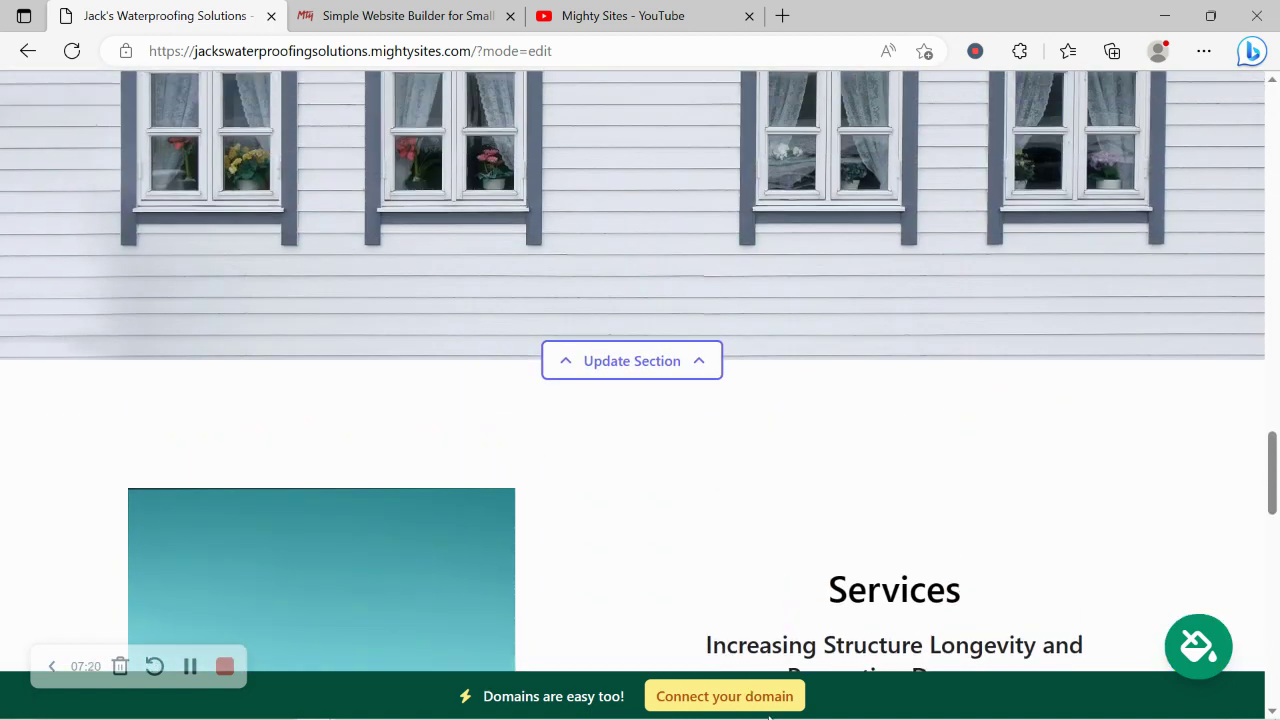
{"action": "left_click", "coordinate": [769, 710]}
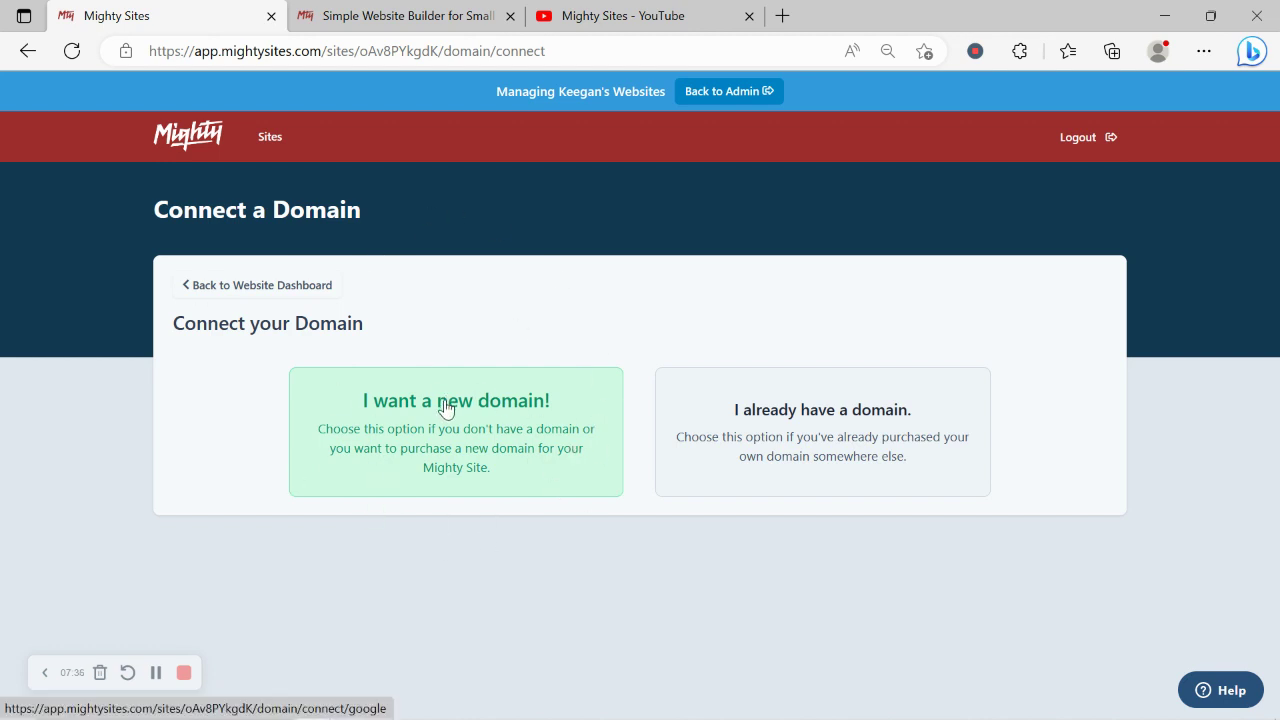
- Return to the Jack's Waterproofing Solutions dashboard and check its live address and empty leads list
{"action": "left_click", "coordinate": [288, 287]}
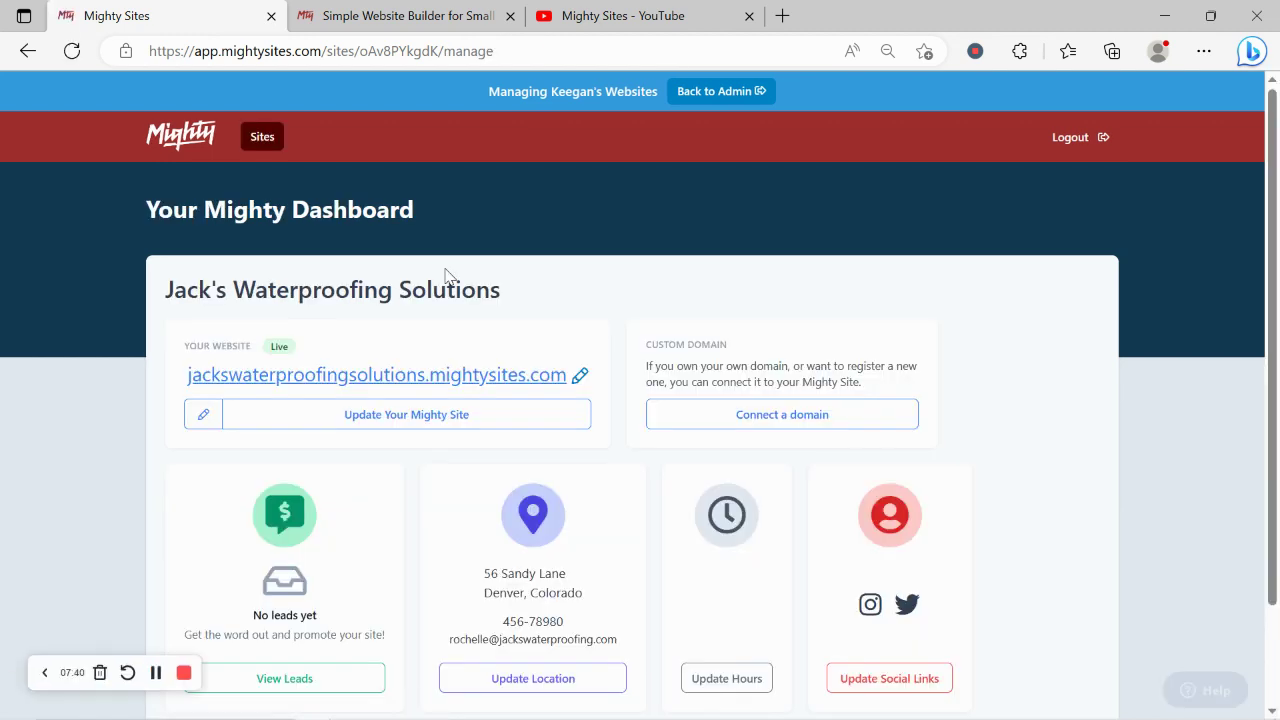
{"action": "scroll", "coordinate": [423, 277], "scroll_direction": "down", "scroll_amount": 2}
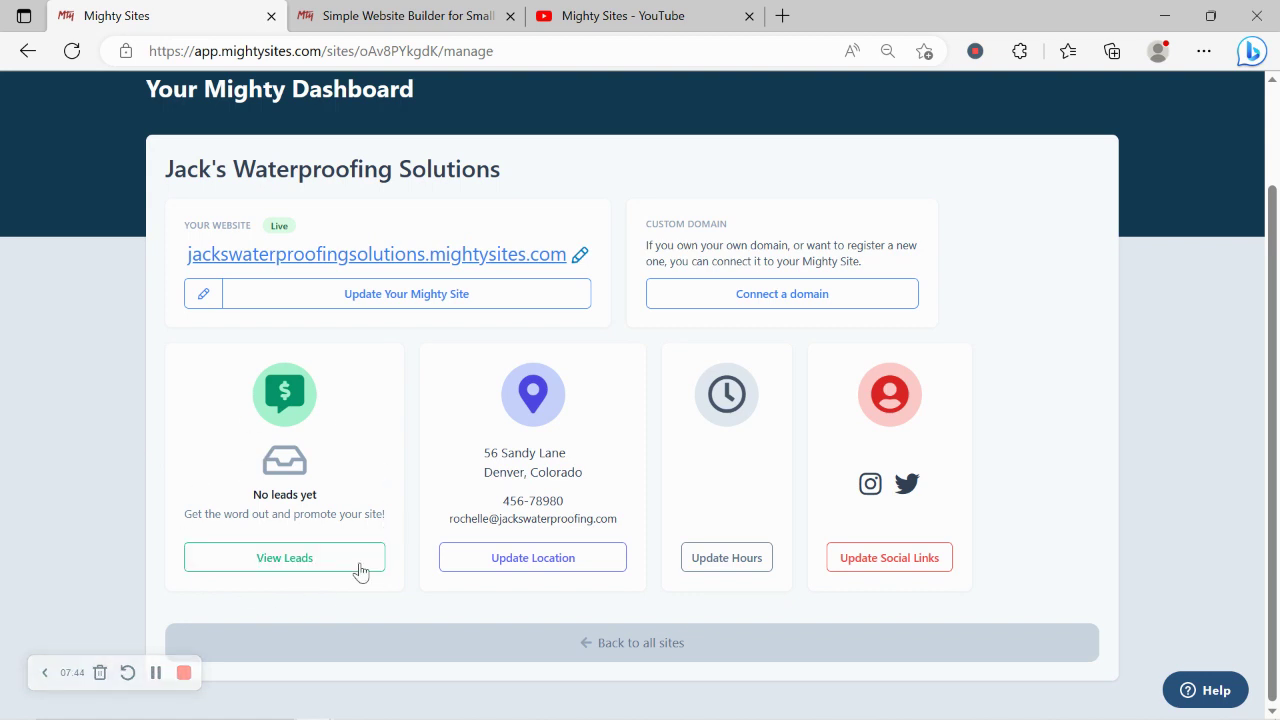
{"action": "scroll", "coordinate": [243, 466], "scroll_direction": "up", "scroll_amount": 2}
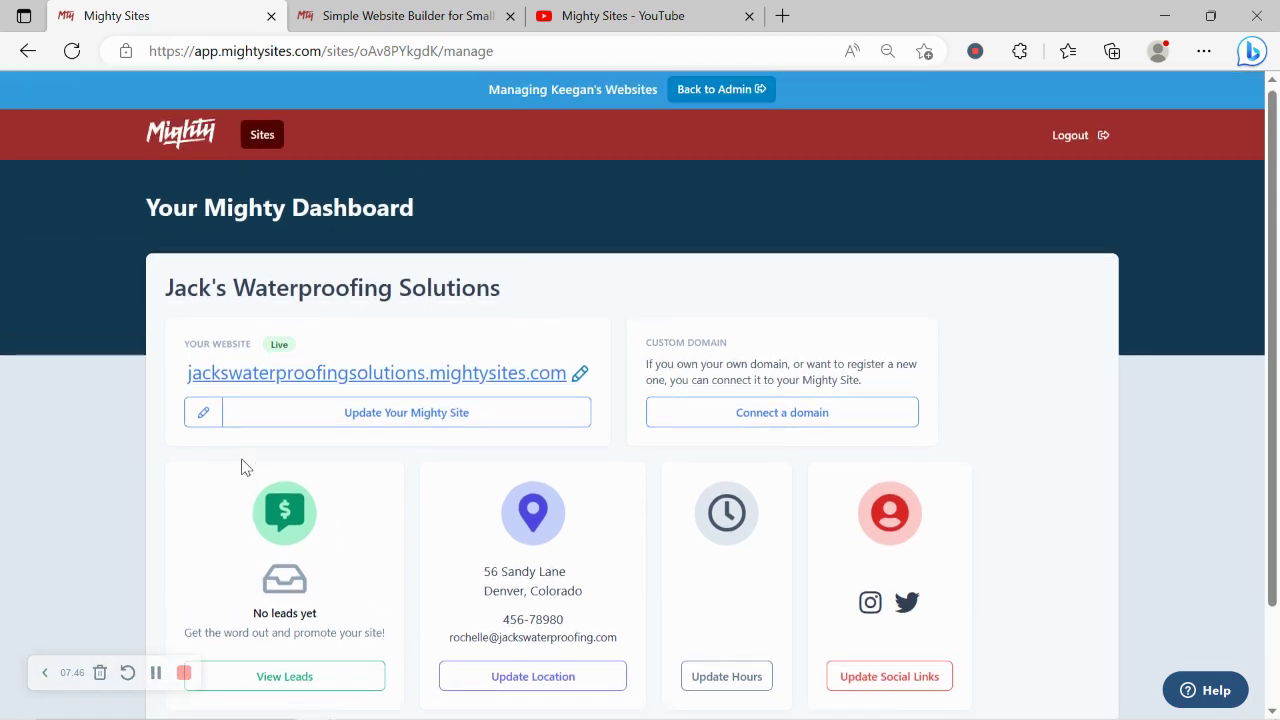
- Open jackswaterproofingsolutions.mightysites.com in a new tab and scroll through the published sections to Services
{"action": "left_click", "coordinate": [426, 378]}
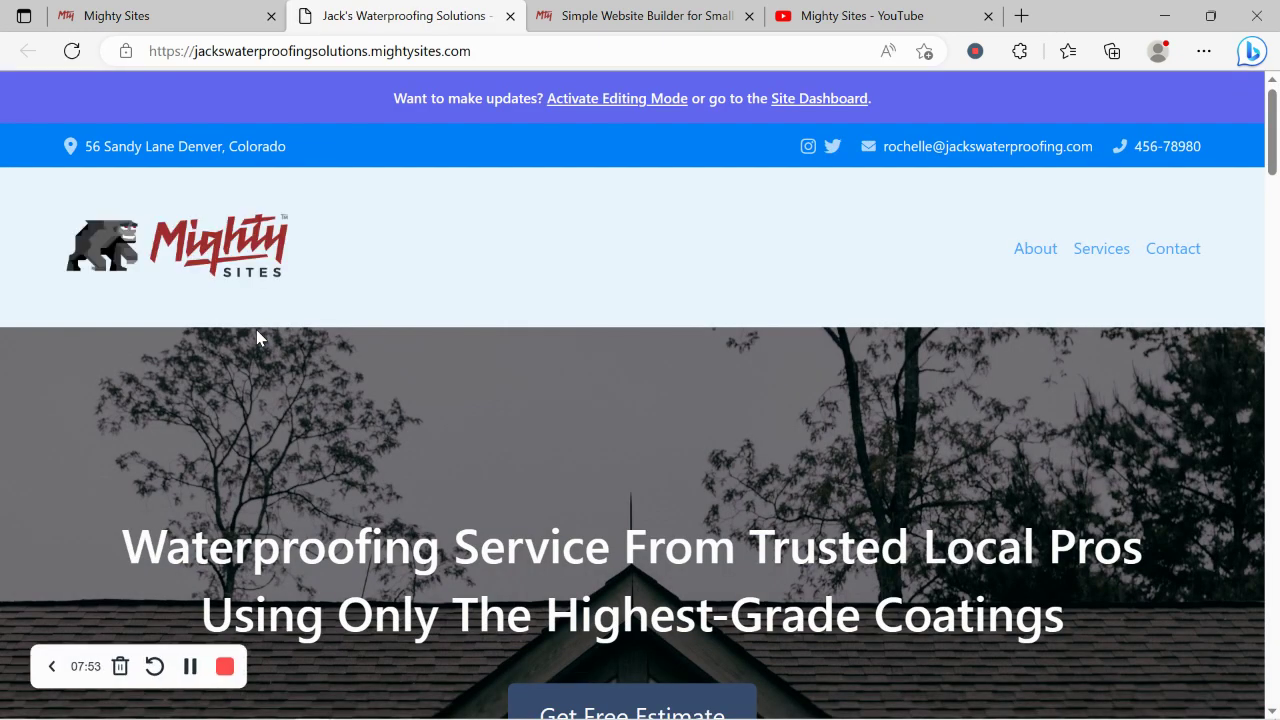
{"action": "scroll", "coordinate": [256, 335], "scroll_direction": "down", "scroll_amount": 3}
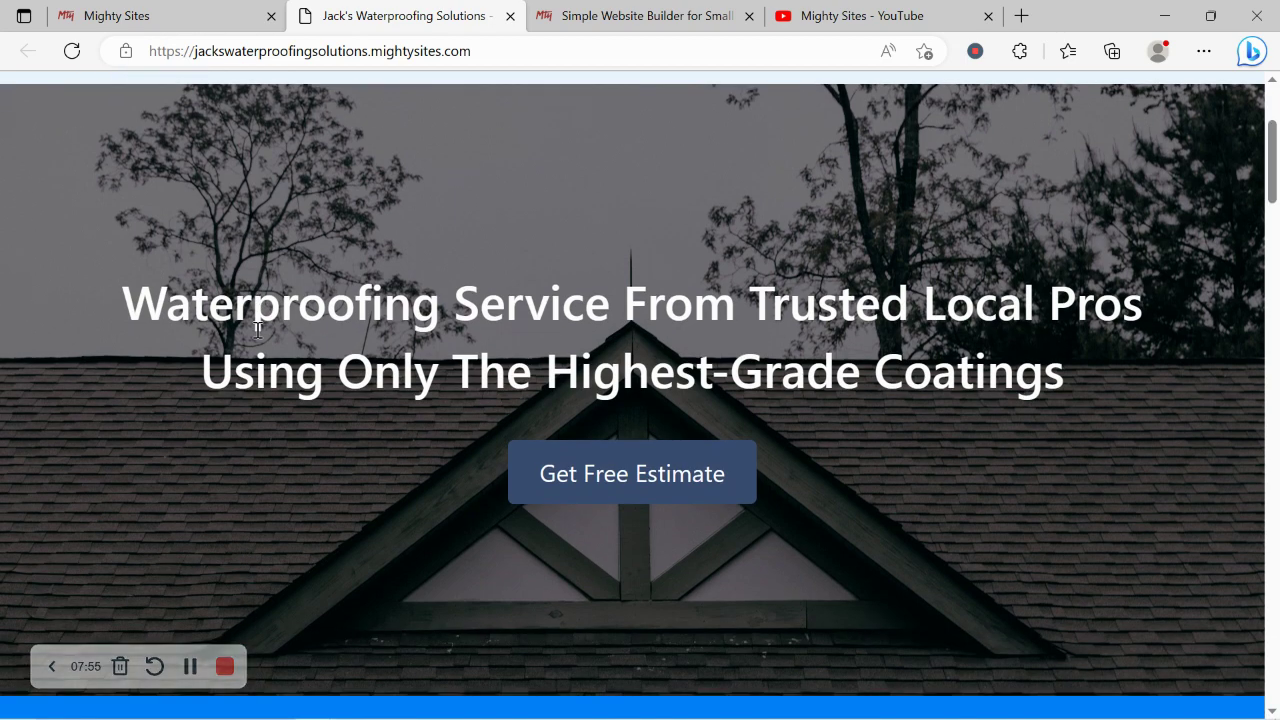
{"action": "scroll", "coordinate": [257, 329], "scroll_direction": "down", "scroll_amount": 5}
{"action": "scroll", "coordinate": [257, 329], "scroll_direction": "down", "scroll_amount": 2}
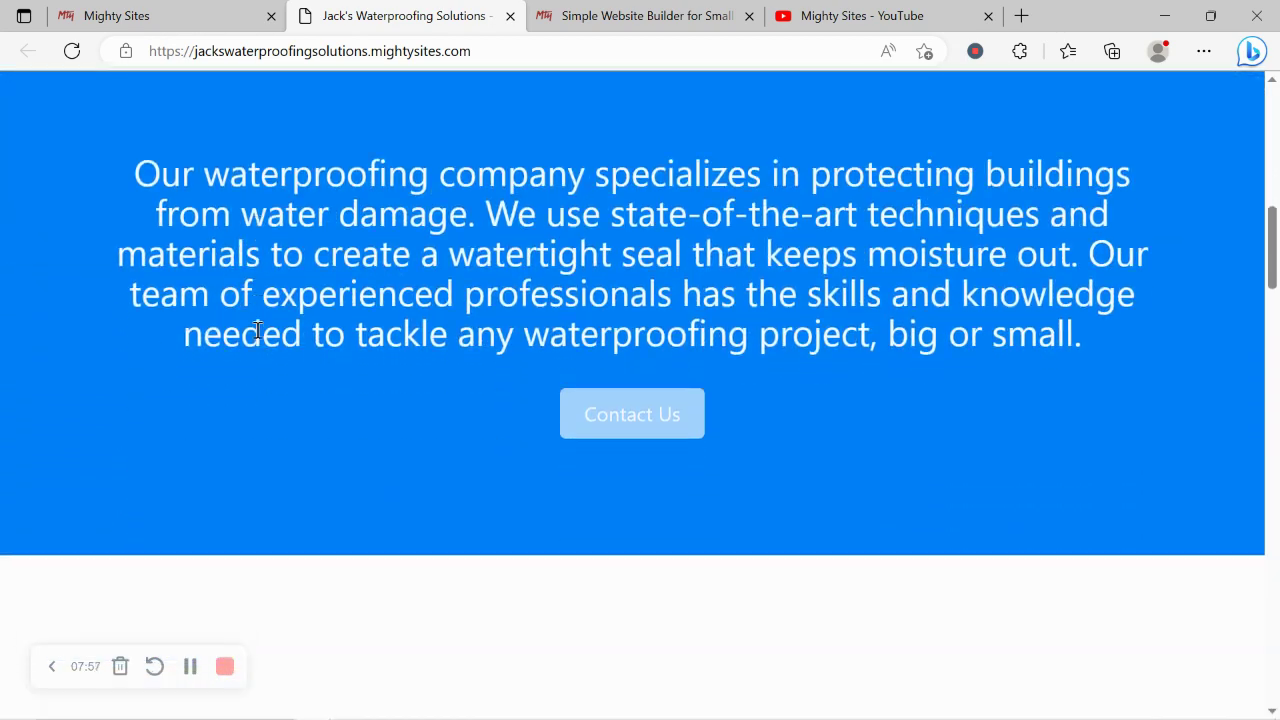
{"action": "scroll", "coordinate": [257, 329], "scroll_direction": "down", "scroll_amount": 2}
{"action": "scroll", "coordinate": [256, 329], "scroll_direction": "down", "scroll_amount": 3}
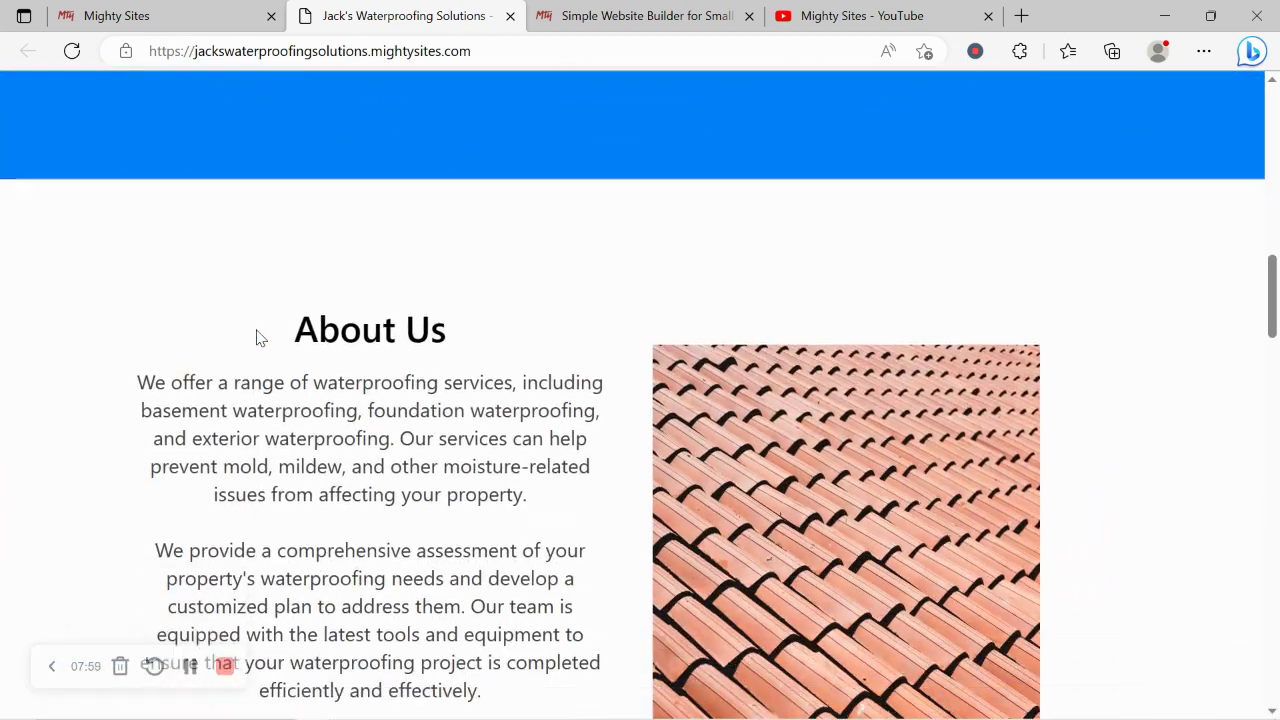
{"action": "scroll", "coordinate": [256, 335], "scroll_direction": "down", "scroll_amount": 3}
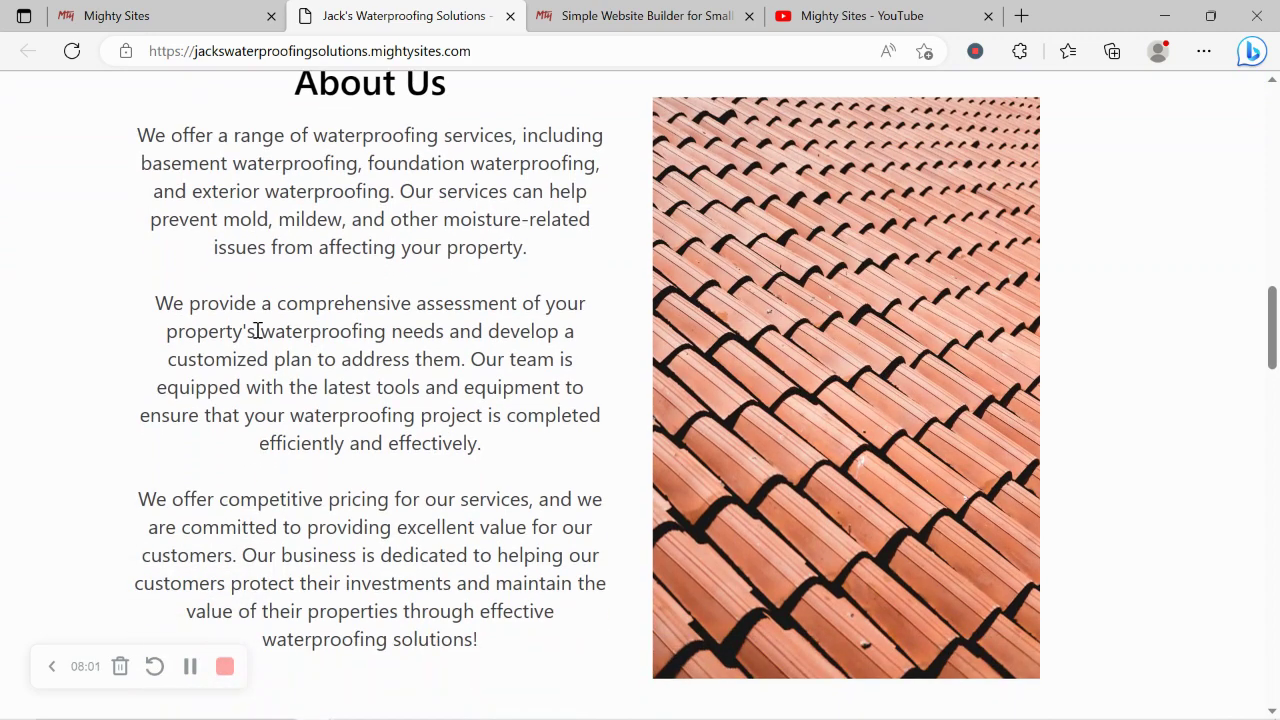
{"action": "scroll", "coordinate": [257, 330], "scroll_direction": "down", "scroll_amount": 4}
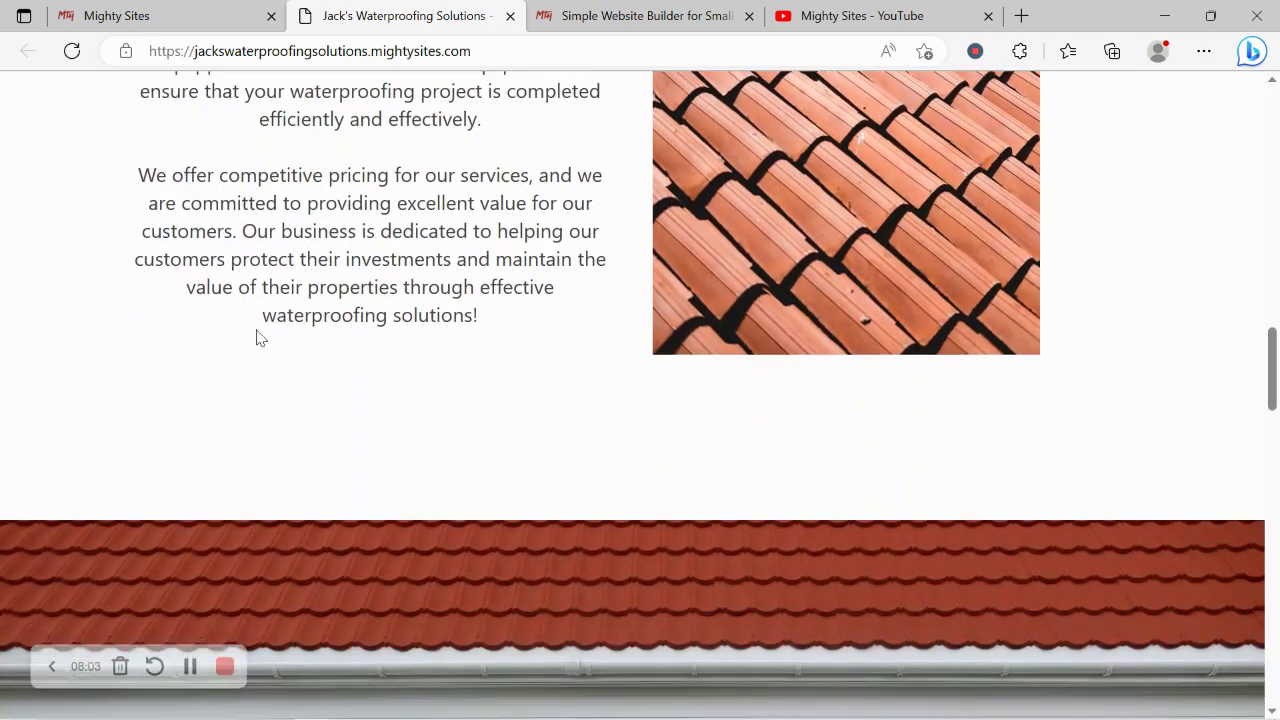
{"action": "scroll", "coordinate": [256, 330], "scroll_direction": "down", "scroll_amount": 3}
{"action": "scroll", "coordinate": [256, 330], "scroll_direction": "down", "scroll_amount": 1}
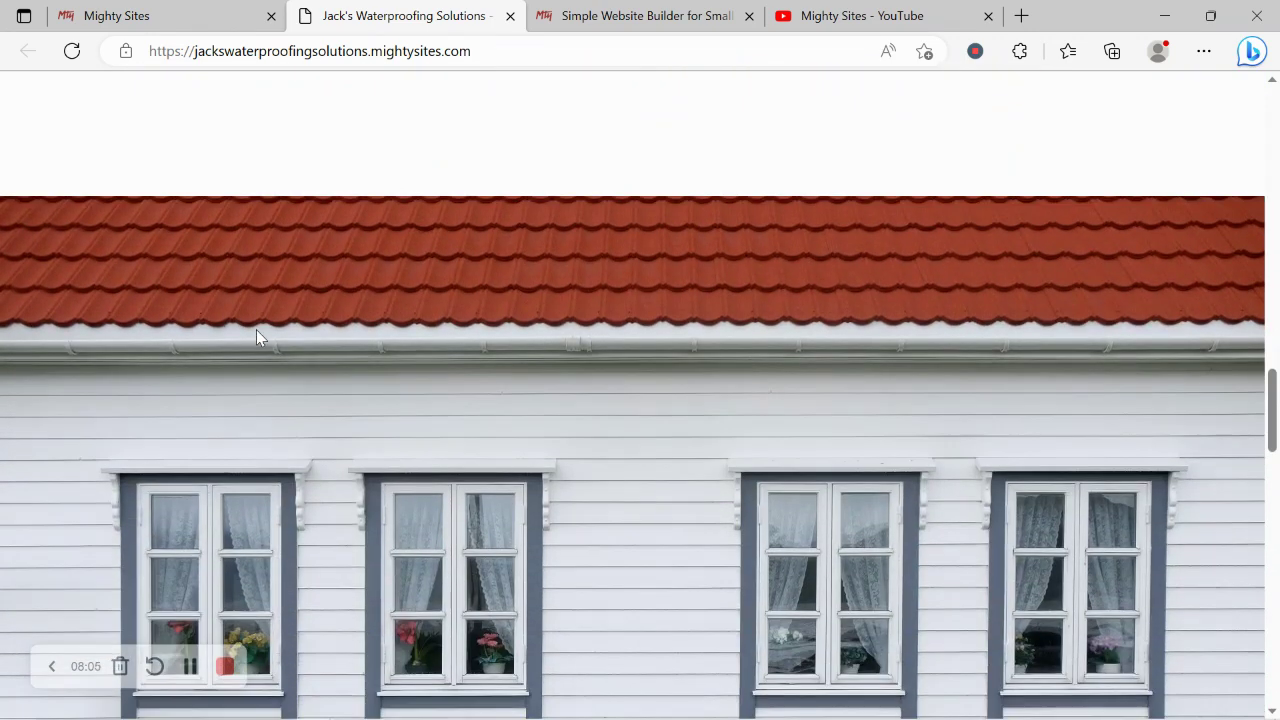
{"action": "scroll", "coordinate": [257, 337], "scroll_direction": "down", "scroll_amount": 2}
{"action": "scroll", "coordinate": [256, 337], "scroll_direction": "down", "scroll_amount": 5}
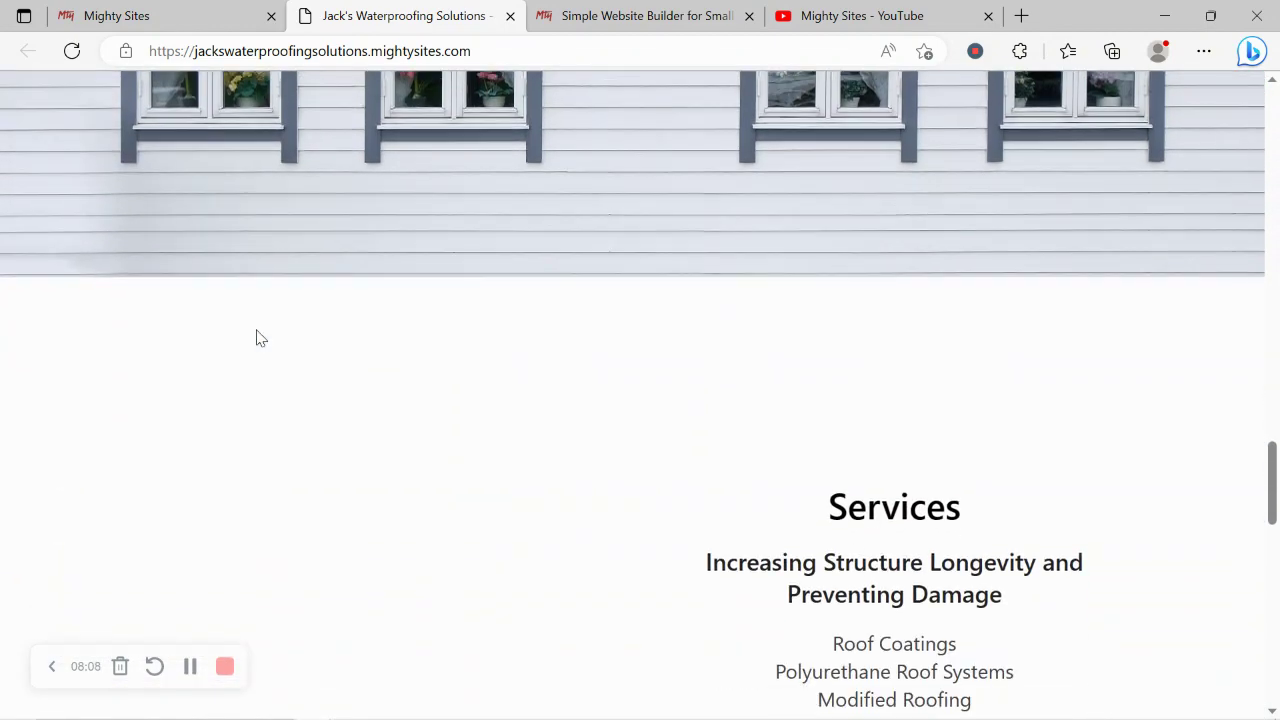
{"action": "scroll", "coordinate": [256, 337], "scroll_direction": "down", "scroll_amount": 5}
{"action": "scroll", "coordinate": [256, 337], "scroll_direction": "up", "scroll_amount": 1}
{"action": "scroll", "coordinate": [256, 337], "scroll_direction": "down", "scroll_amount": 1}
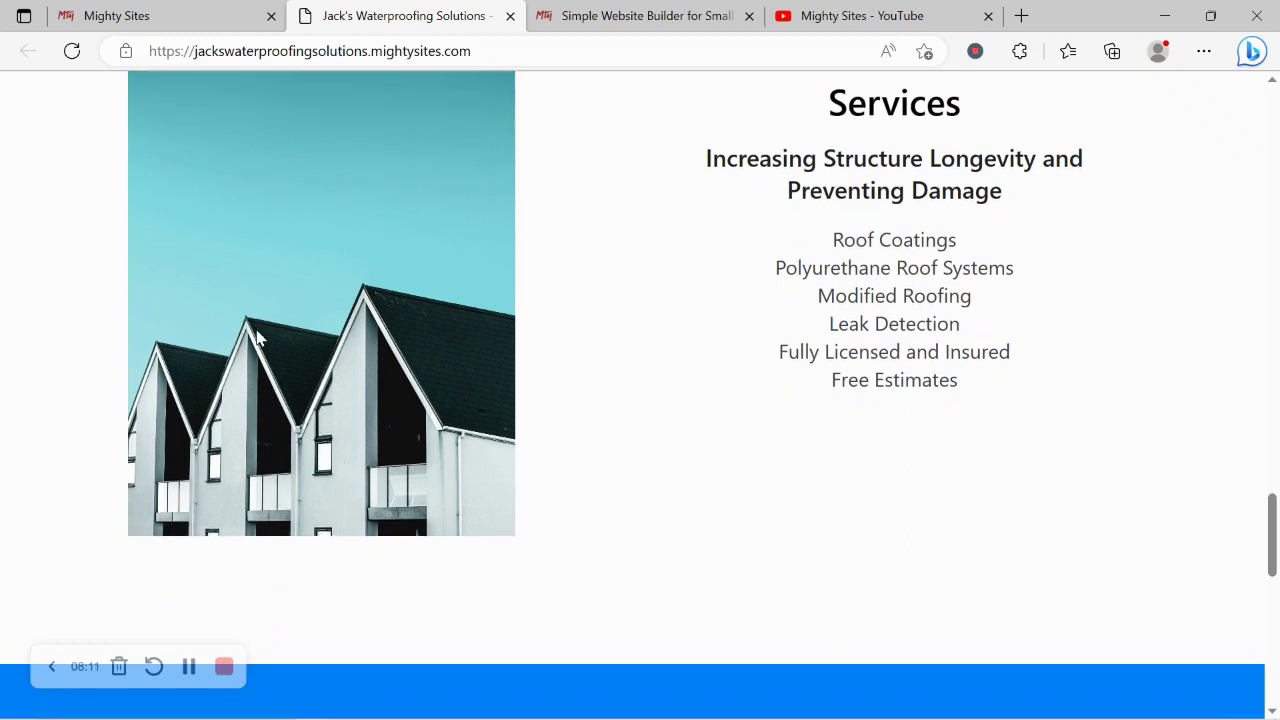
{"action": "scroll", "coordinate": [256, 337], "scroll_direction": "down", "scroll_amount": 2}
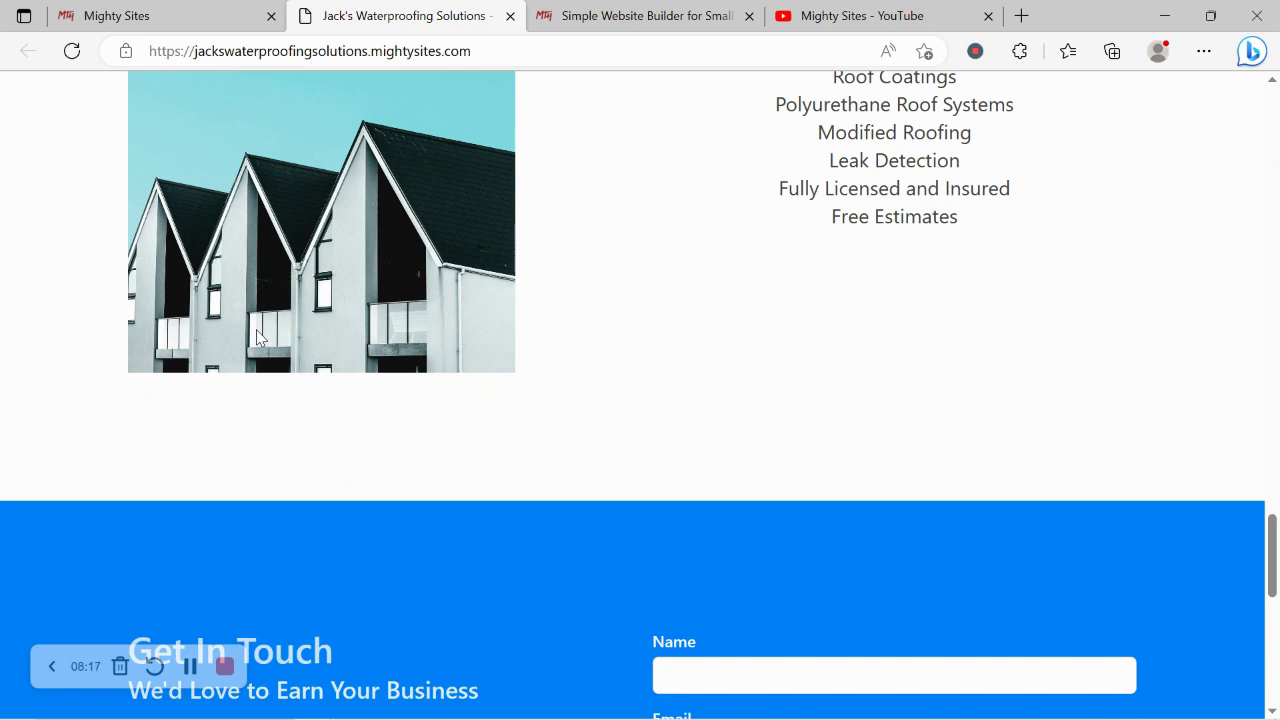
{"action": "scroll", "coordinate": [256, 337], "scroll_direction": "down", "scroll_amount": 6}
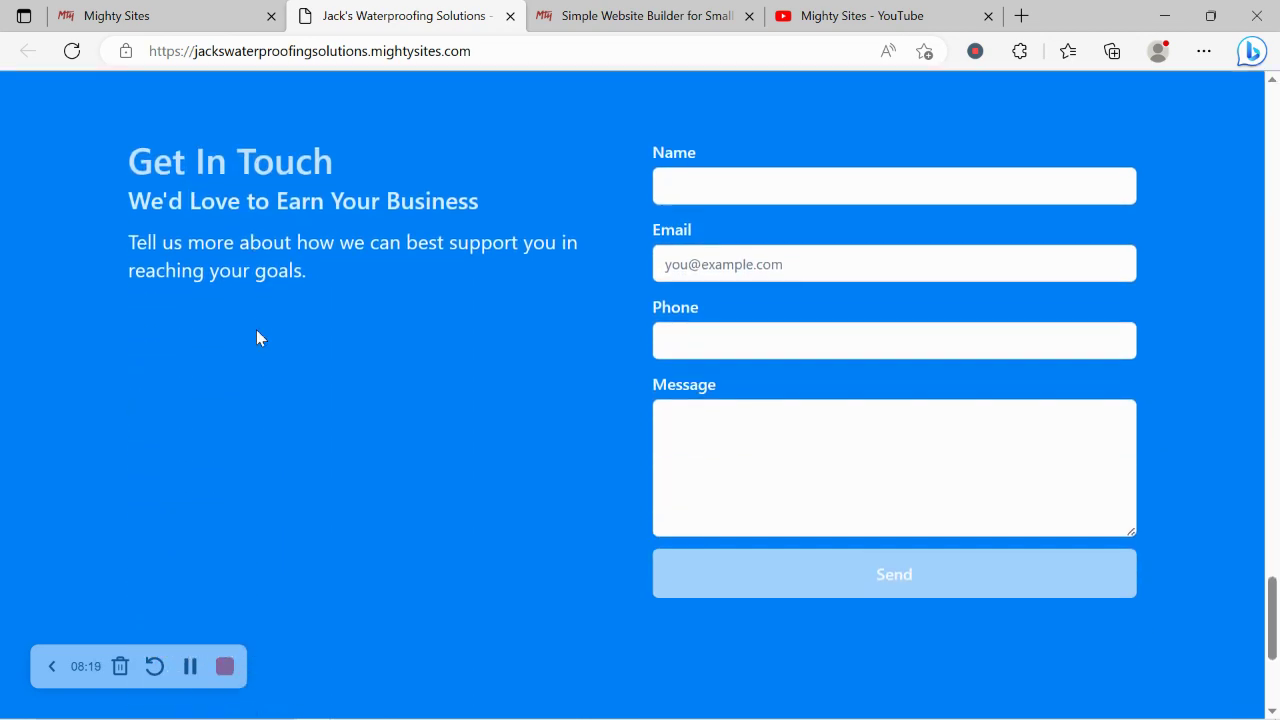
{"action": "scroll", "coordinate": [256, 337], "scroll_direction": "up", "scroll_amount": 6}
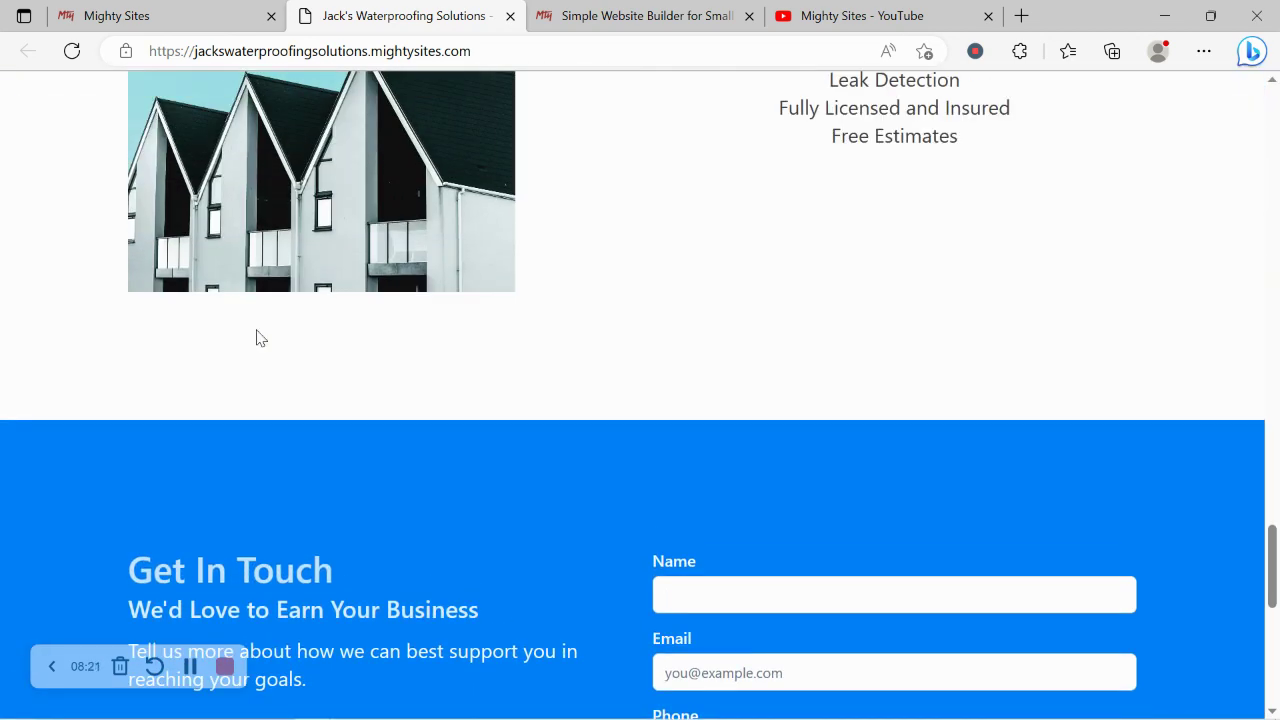
{"action": "scroll", "coordinate": [256, 337], "scroll_direction": "up", "scroll_amount": 2}
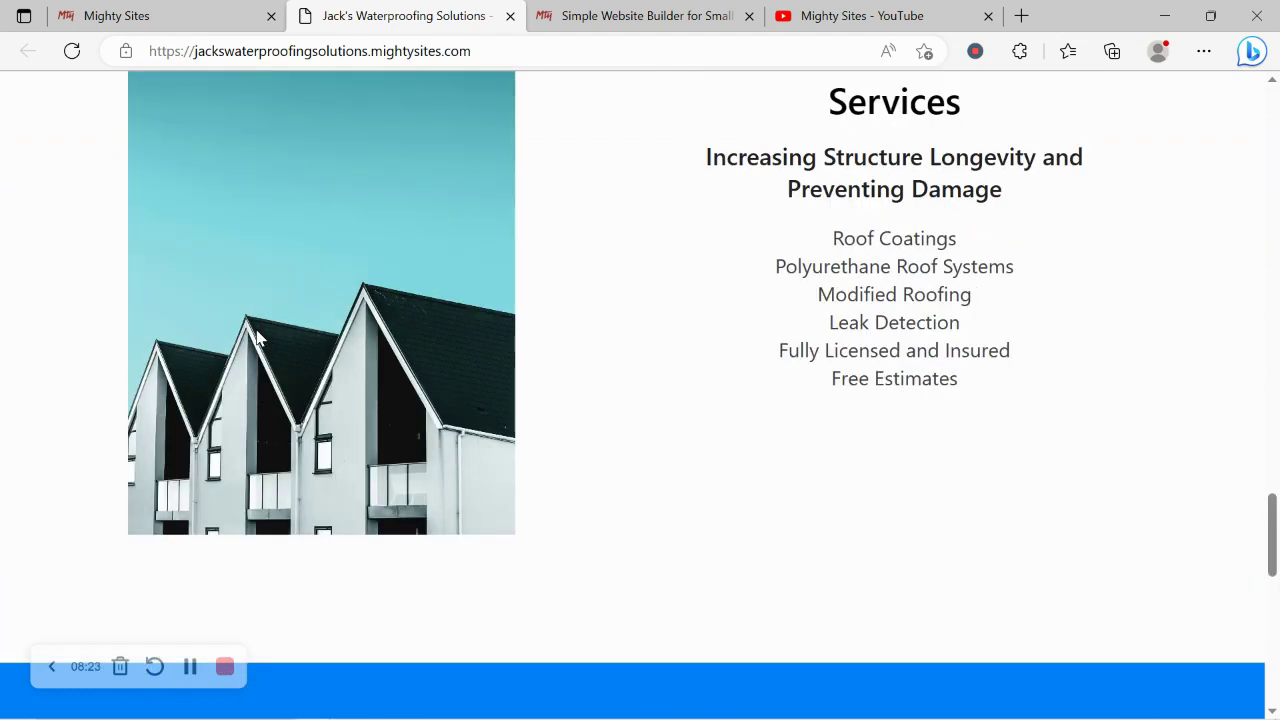